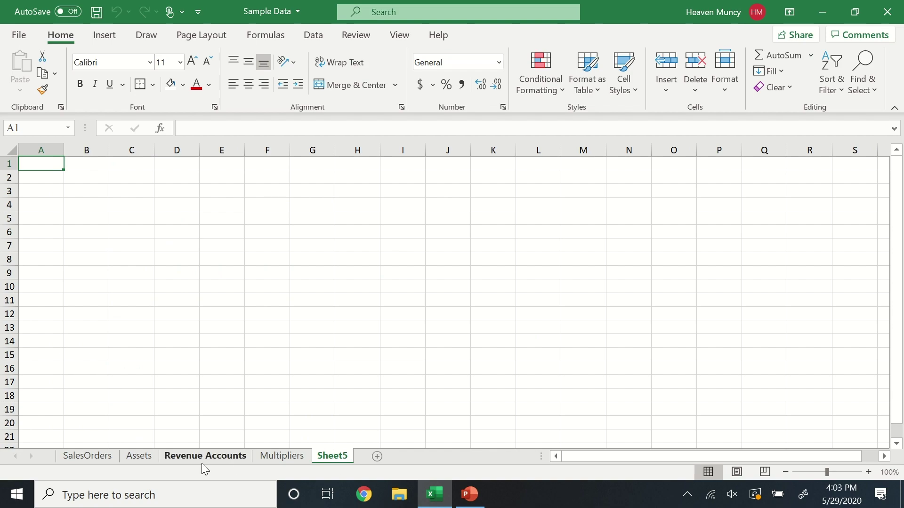
Add three new blank worksheets after Sheet5, then return to Sheet5
left_click(377, 456)
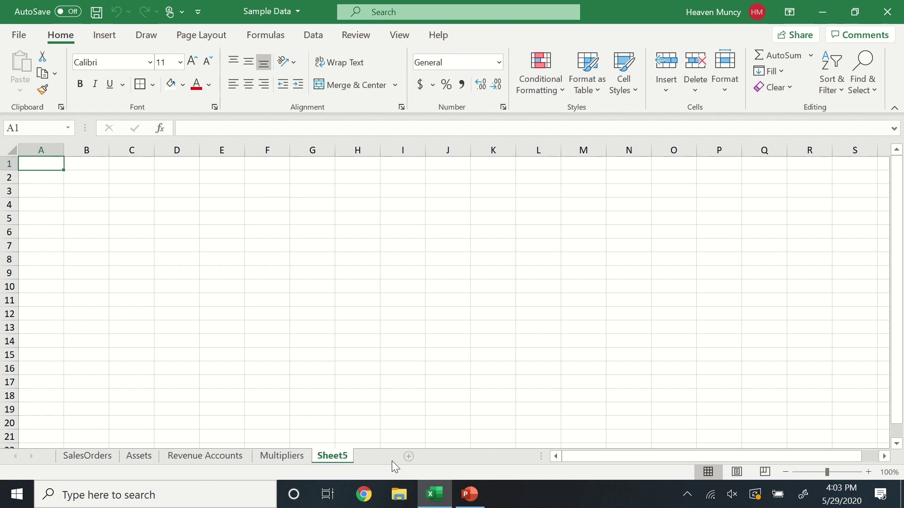
key("shift+F11")
key("shift+F11")
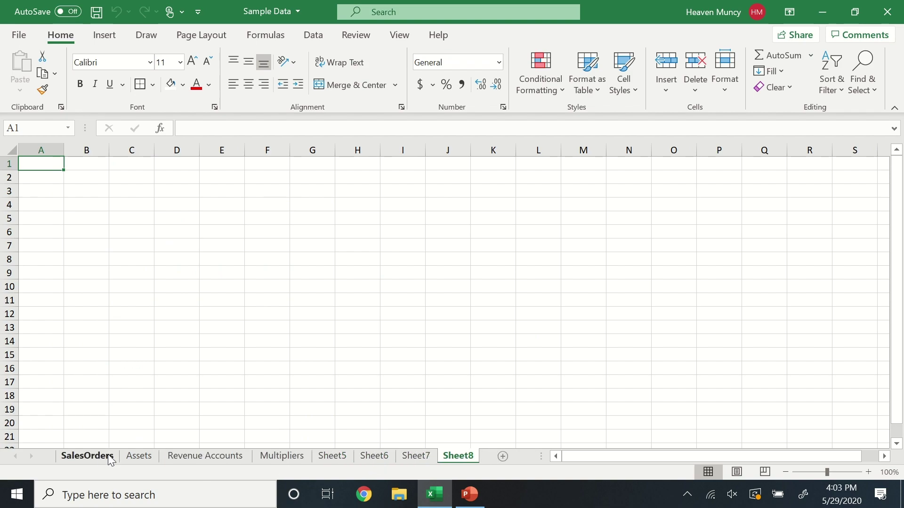
left_click(332, 456)
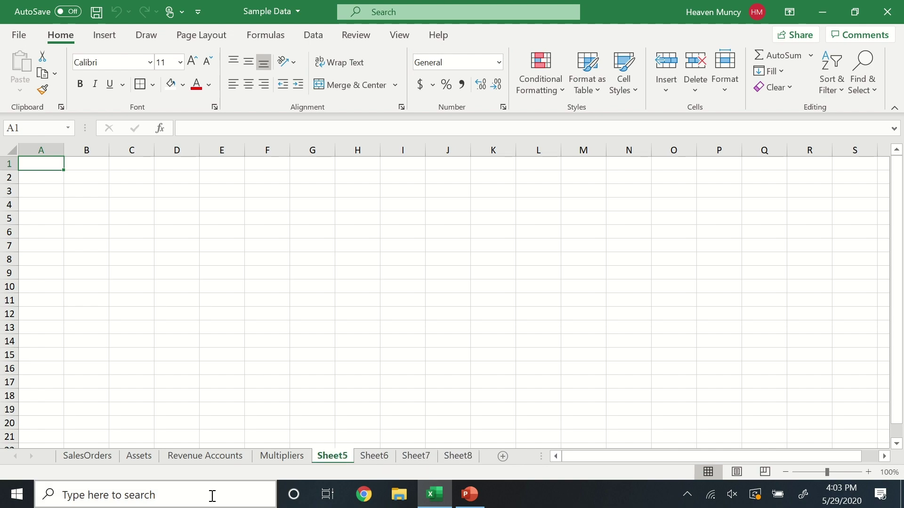
Open the SalesOrders sheet and review its records and the column headings from OrderDate to Total
left_click(86, 456)
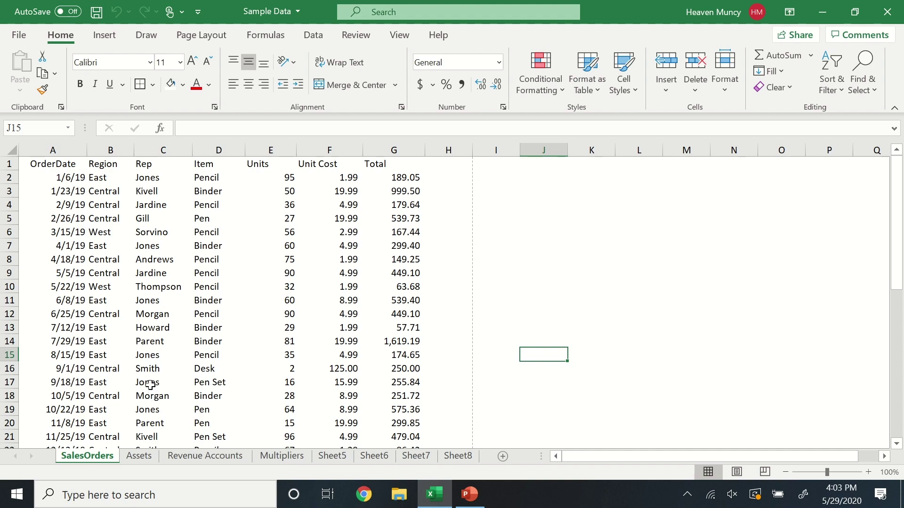
scroll(241, 342, "down", 20)
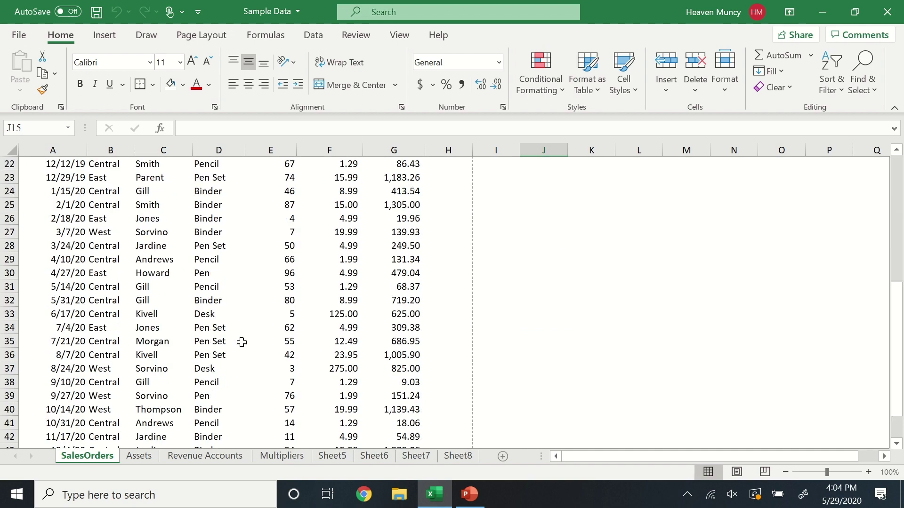
scroll(241, 342, "up", 14)
scroll(241, 342, "up", 7)
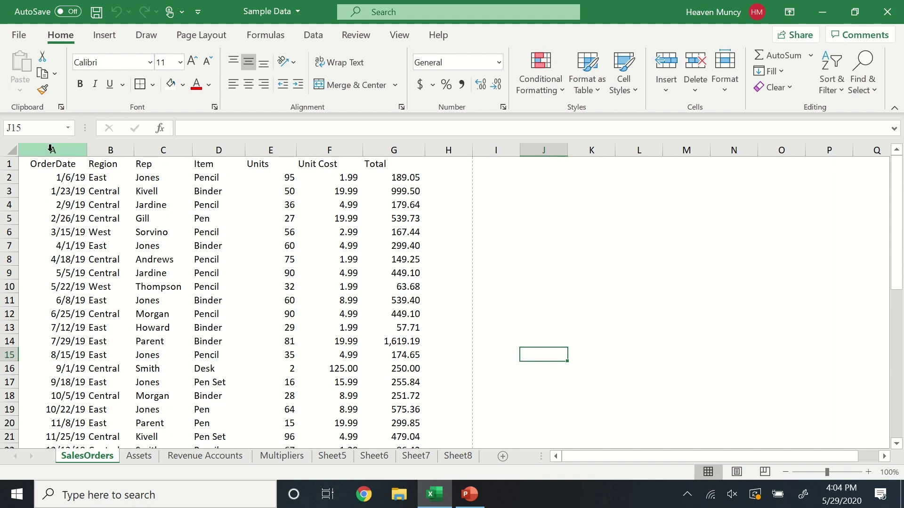
left_click(65, 164)
left_click(99, 166)
left_click(147, 165)
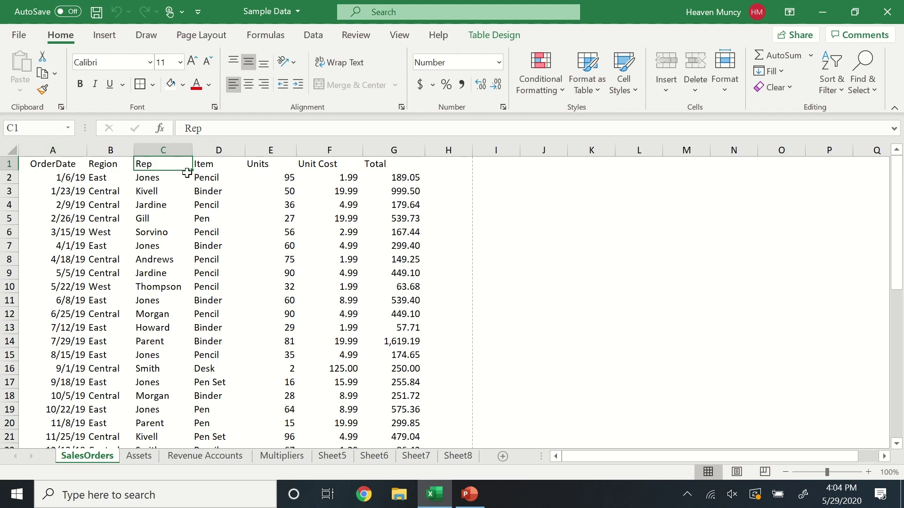
left_click(206, 163)
left_click(272, 165)
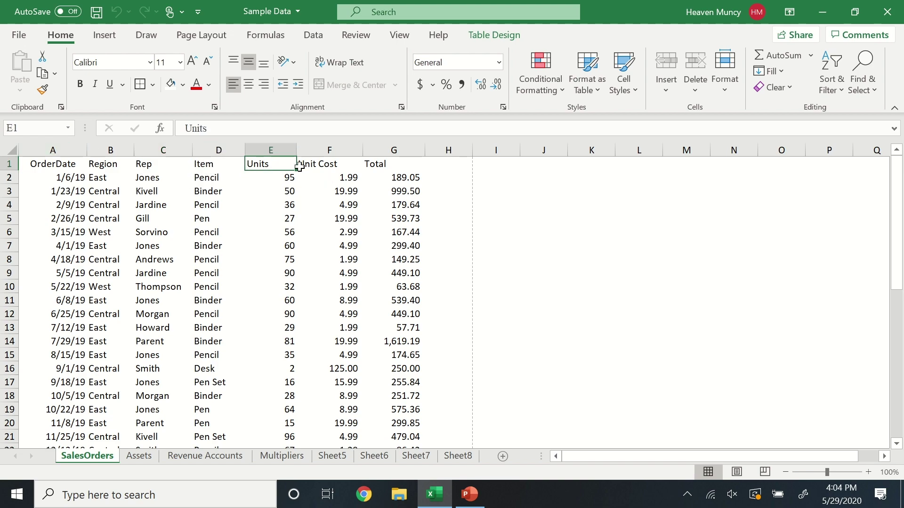
left_click(332, 168)
left_click(386, 166)
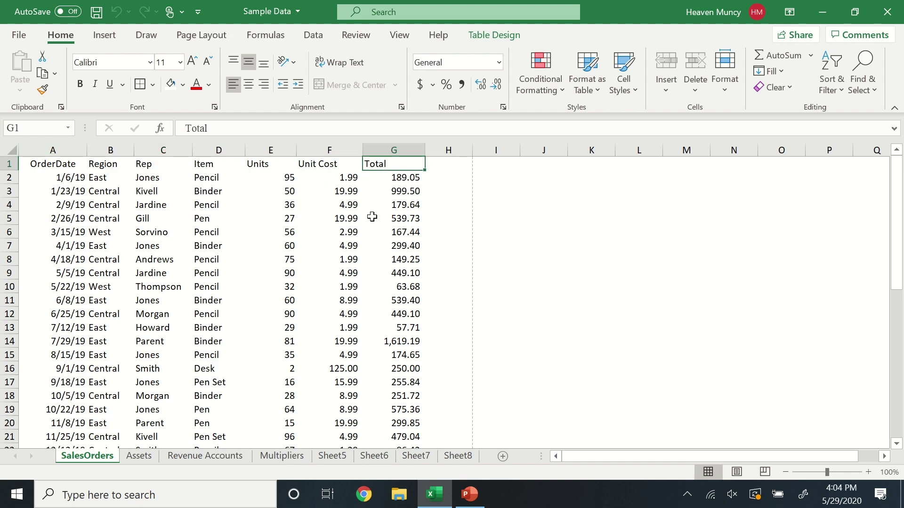
left_click(391, 181)
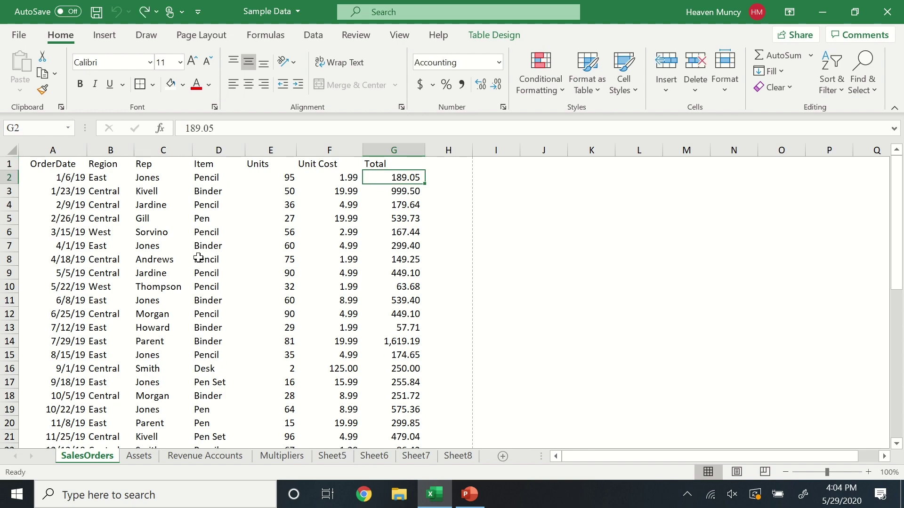
Change the font of the whole SalesOrders sheet to Times New Roman, size 12
left_click(14, 150)
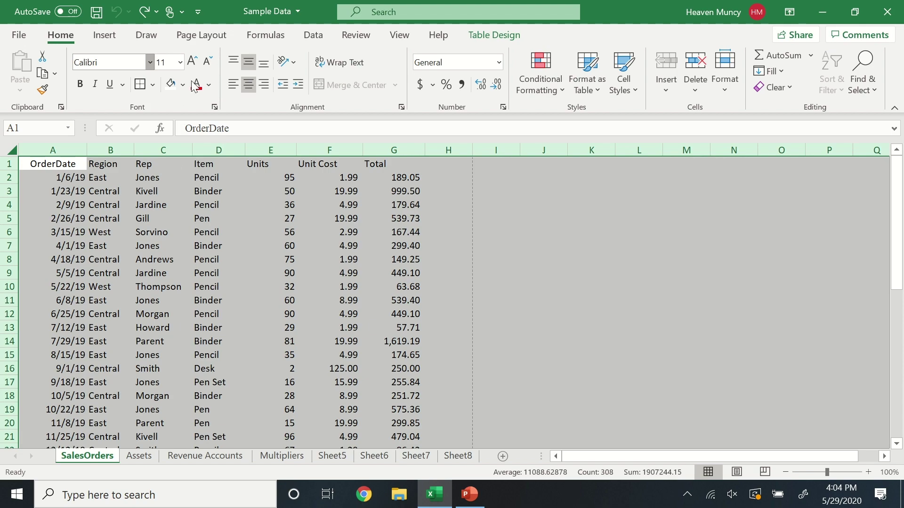
left_click(150, 62)
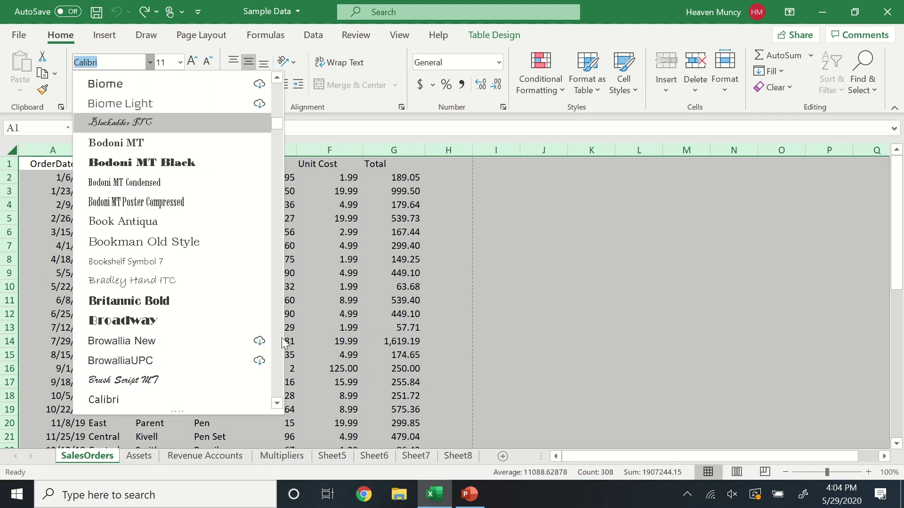
mouse_move(277, 343)
left_mouse_down()
mouse_move(276, 395)
mouse_move(285, 358)
mouse_move(278, 354)
left_mouse_up()
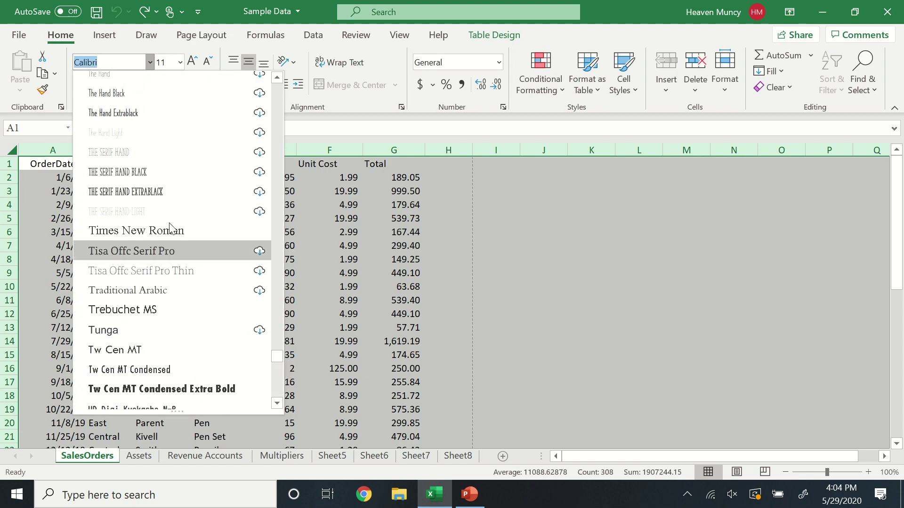
left_click(171, 230)
left_click(179, 62)
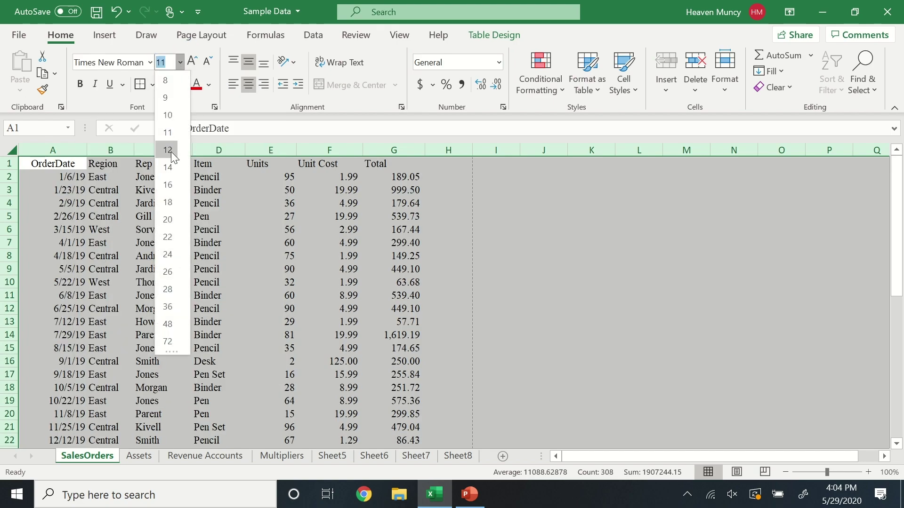
left_click(169, 151)
left_click(394, 310)
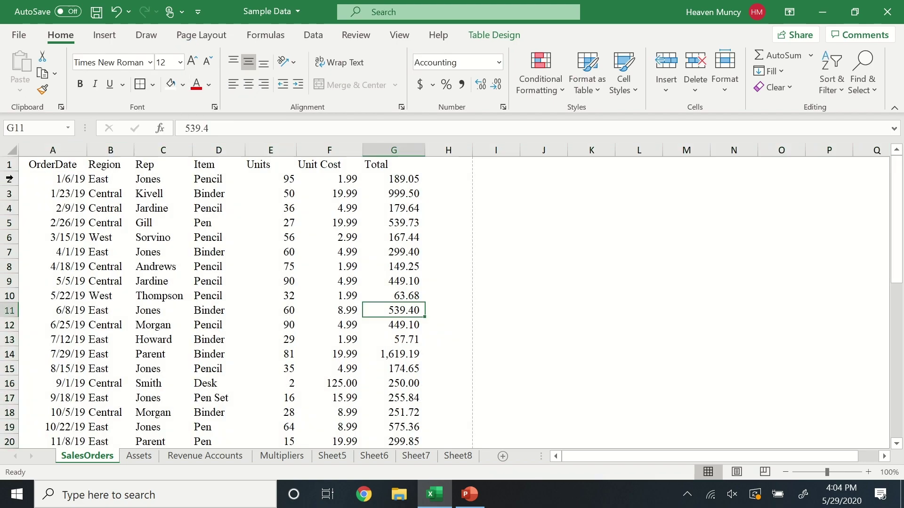
Check the default font and font size for new workbooks in the general program options, then leave without changes
left_click(19, 35)
left_click(54, 466)
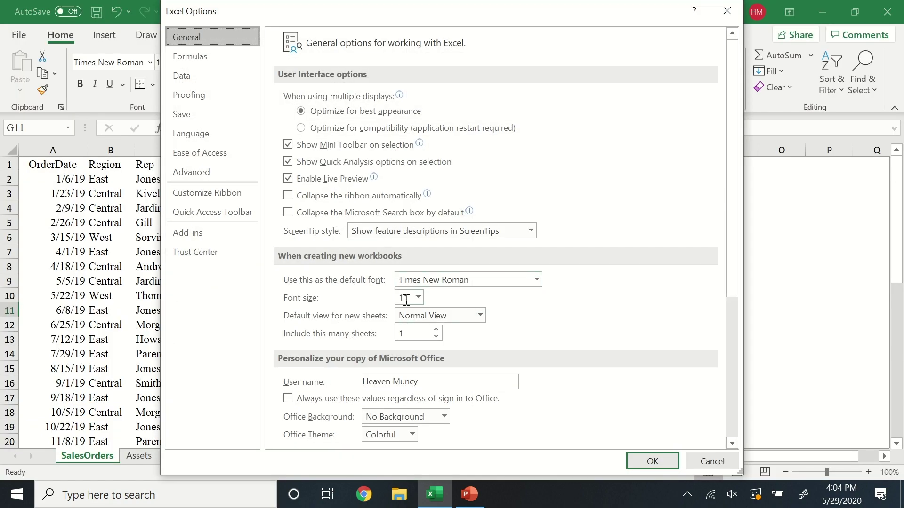
left_click(694, 463)
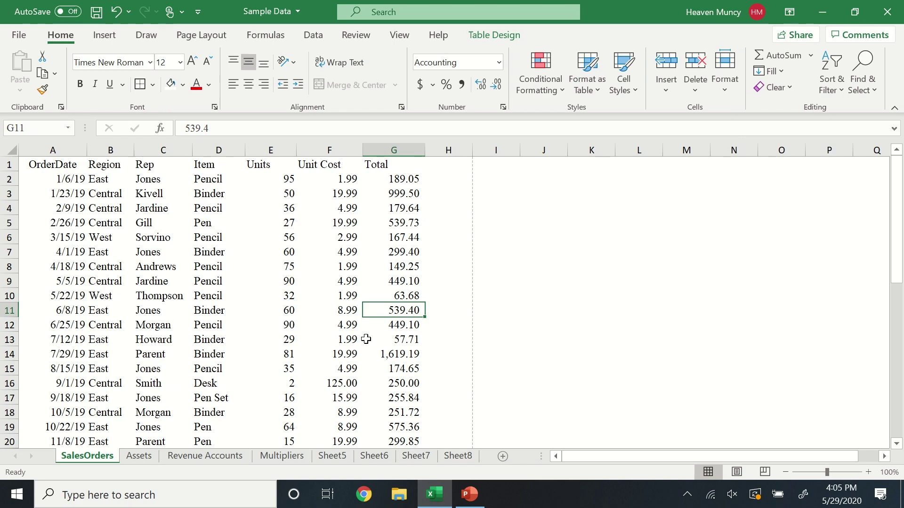
Make the header row A1:G1 bold and center its text horizontally
left_click_drag(57, 164, 385, 169)
left_click(80, 84)
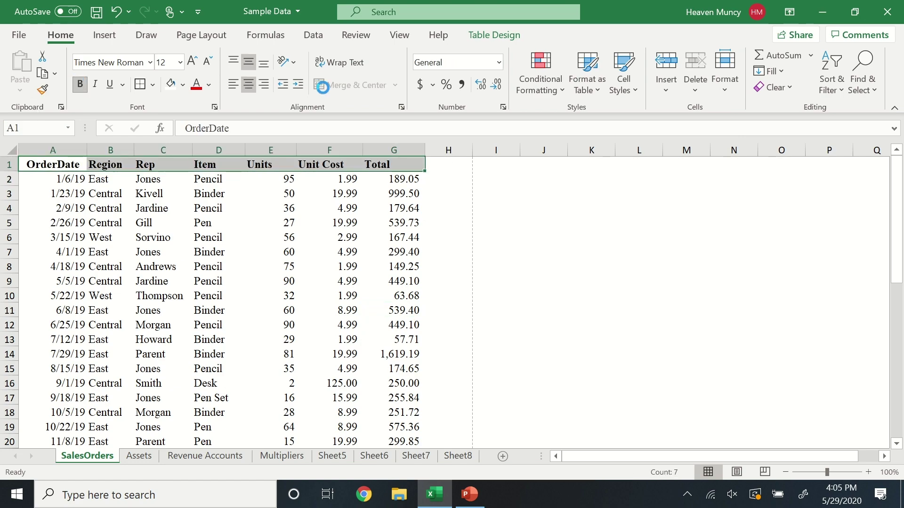
left_click(249, 85)
left_click(218, 252)
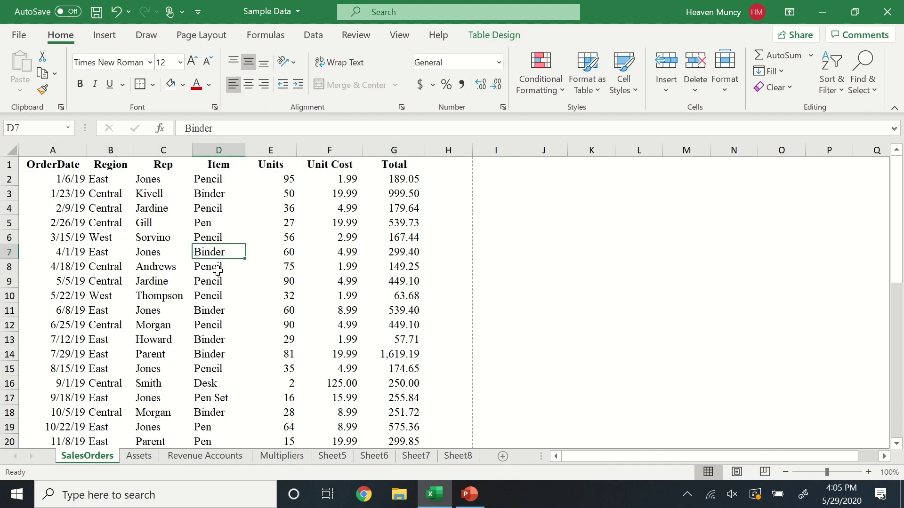
Autofit the widths of columns A through G to their contents and check the records down to the last row
left_click_drag(53, 150, 394, 150)
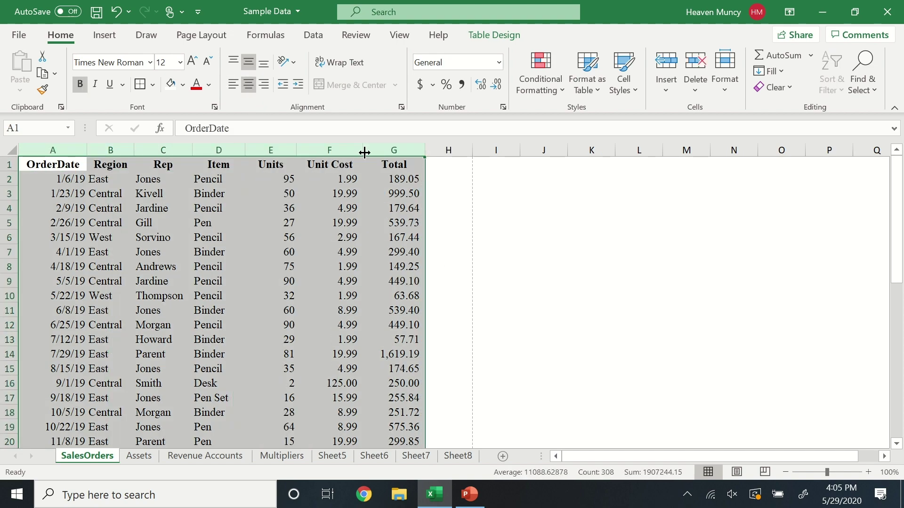
double_click(363, 151)
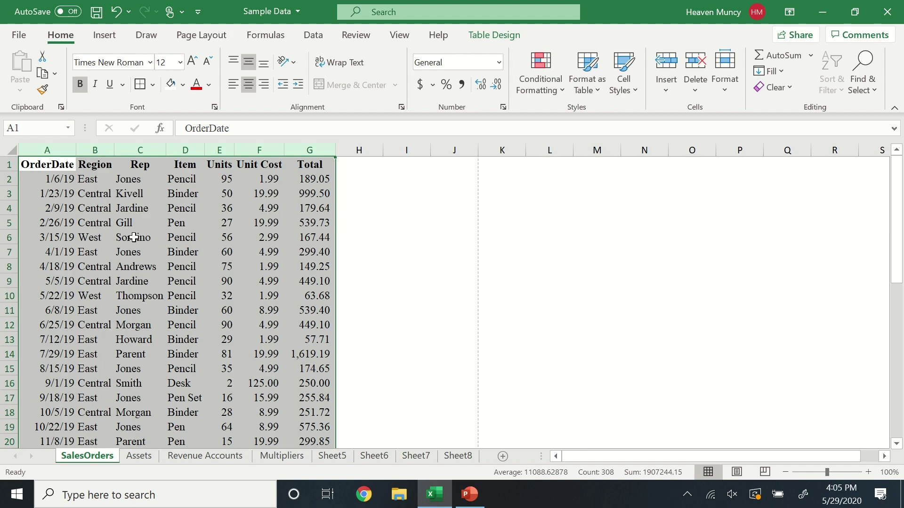
scroll(107, 346, "down", 18)
scroll(107, 347, "up", 18)
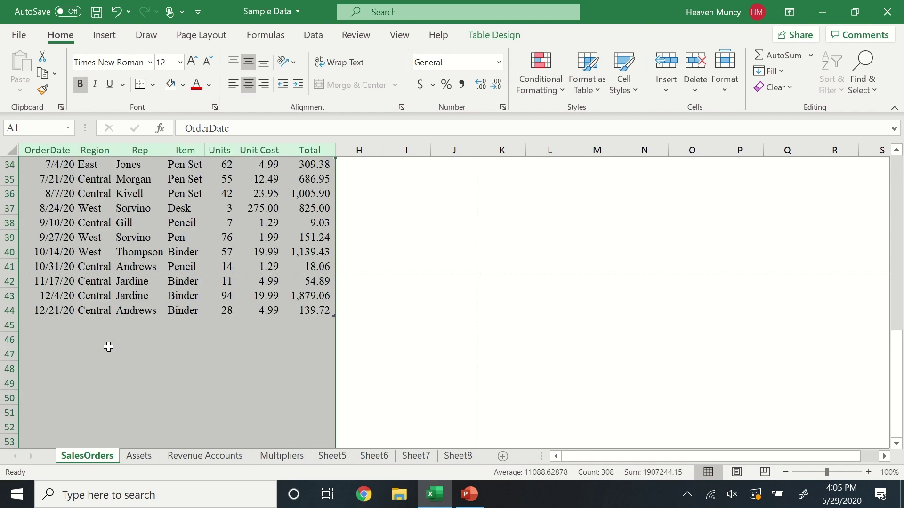
left_click(406, 266)
Inspect the Units and Total cells of the first order in row 2 to see whether they hold formulas
left_click(228, 178)
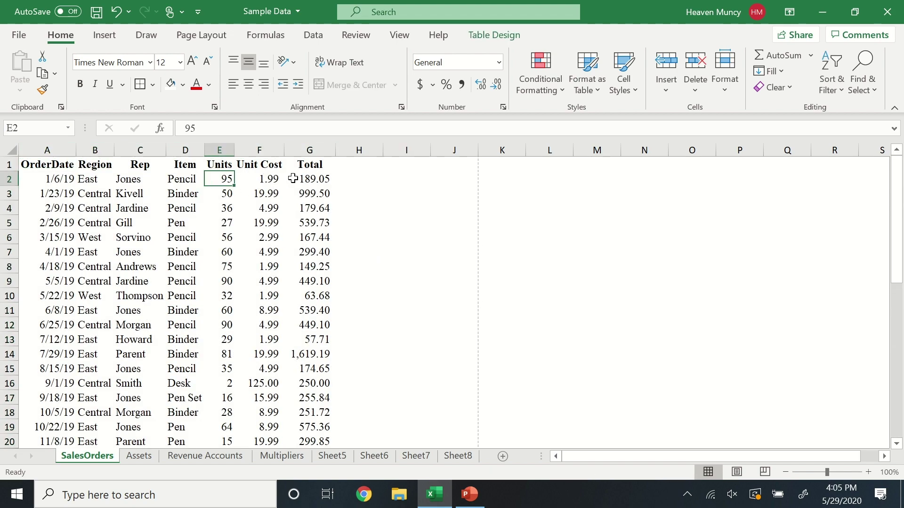
left_click(293, 178)
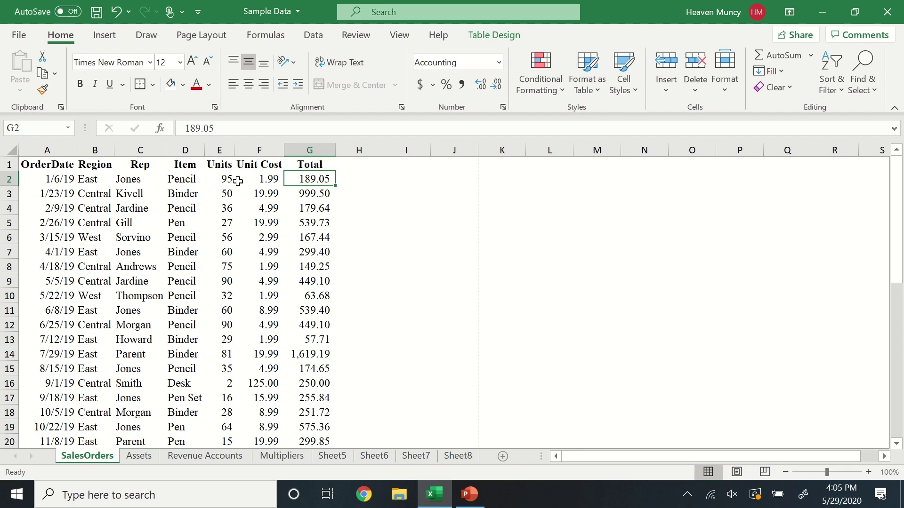
key("Left")
key("Left")
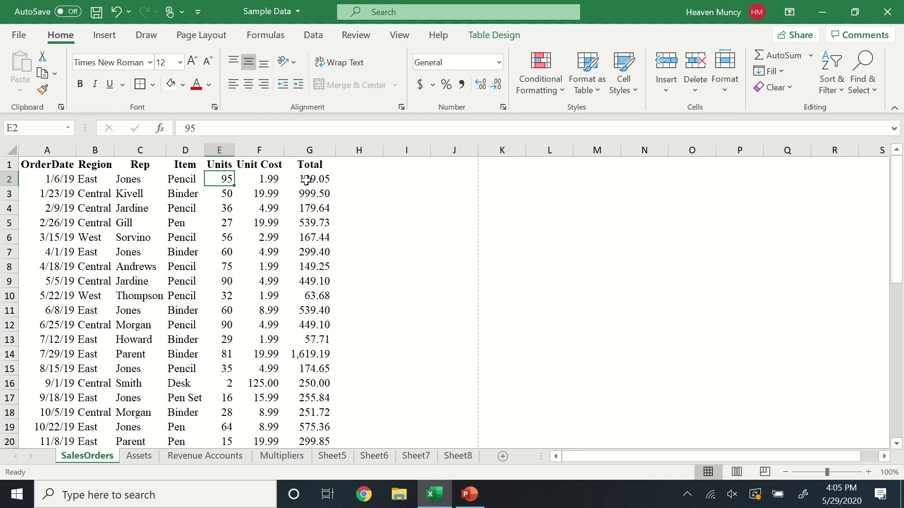
left_click(306, 180)
left_click(358, 189)
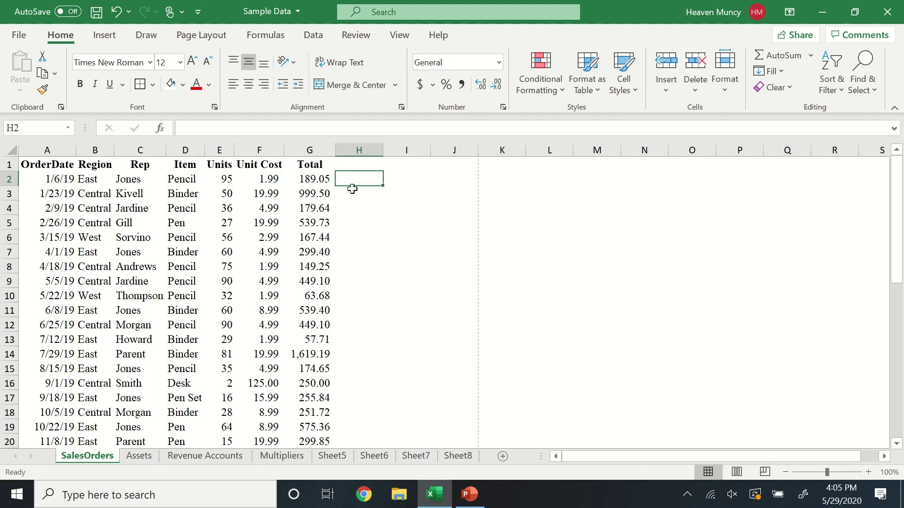
type("=")
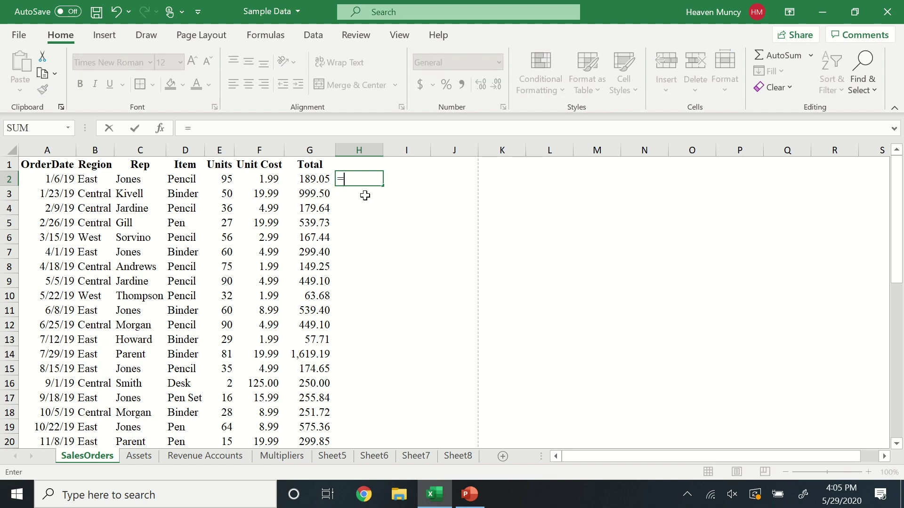
left_click(224, 180)
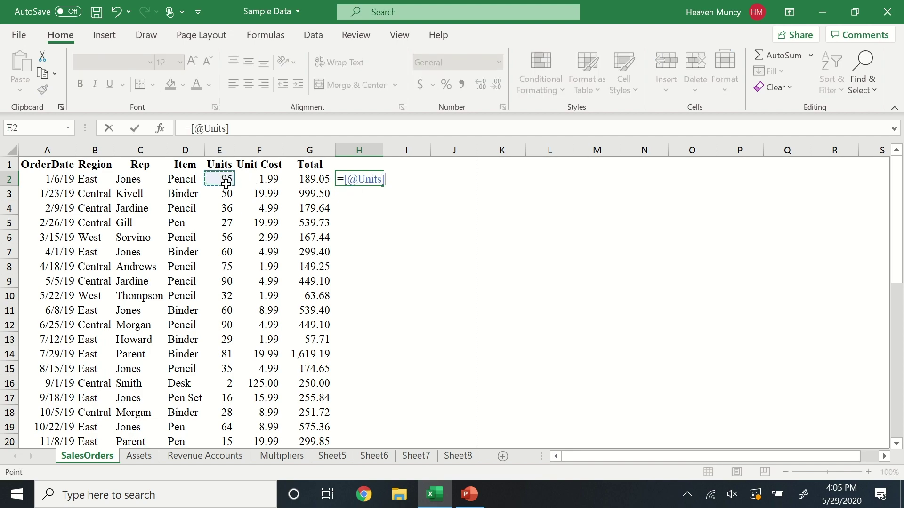
type("*")
left_click(268, 179)
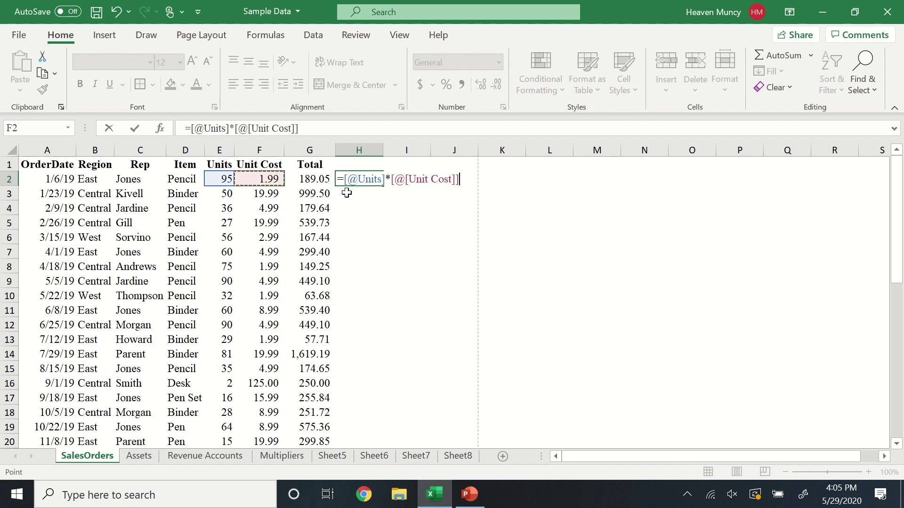
key("Return")
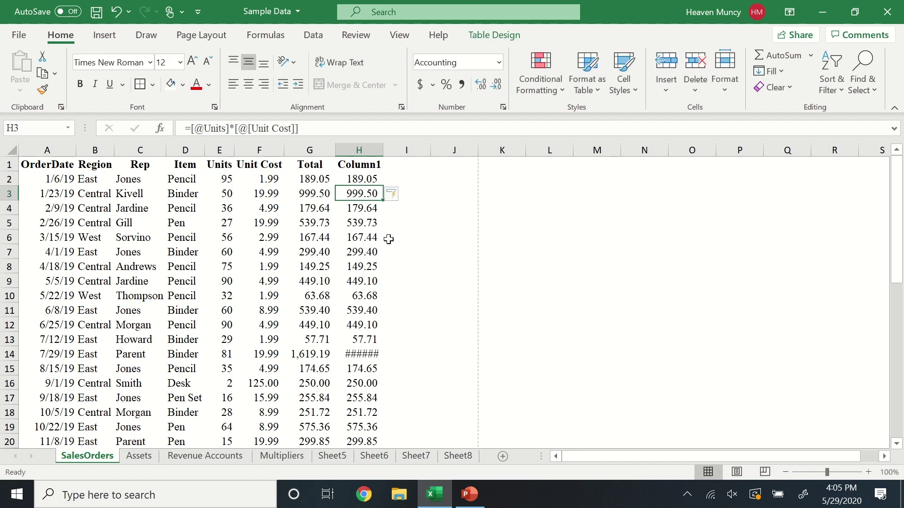
scroll(389, 245, "down", 3)
scroll(382, 273, "up", 3)
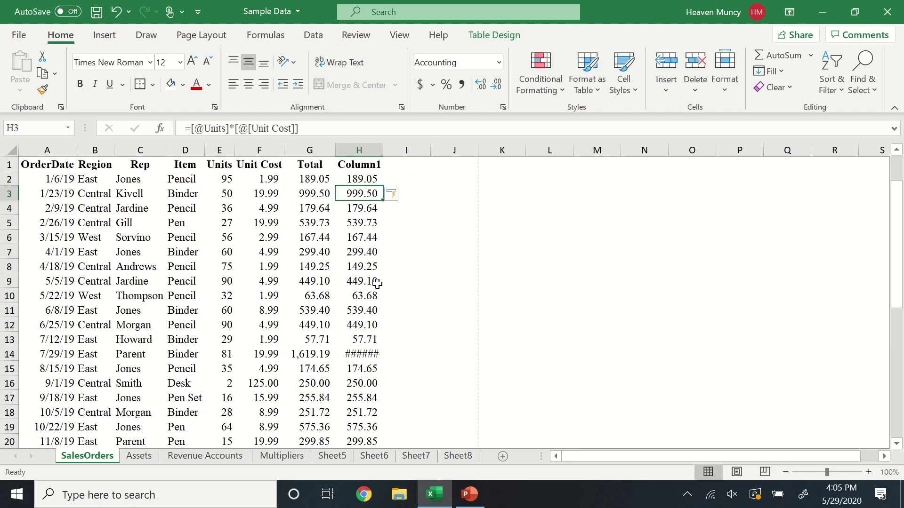
Undo the automatic calculated column so that only H2 keeps the formula
left_click(400, 196)
left_click(242, 212)
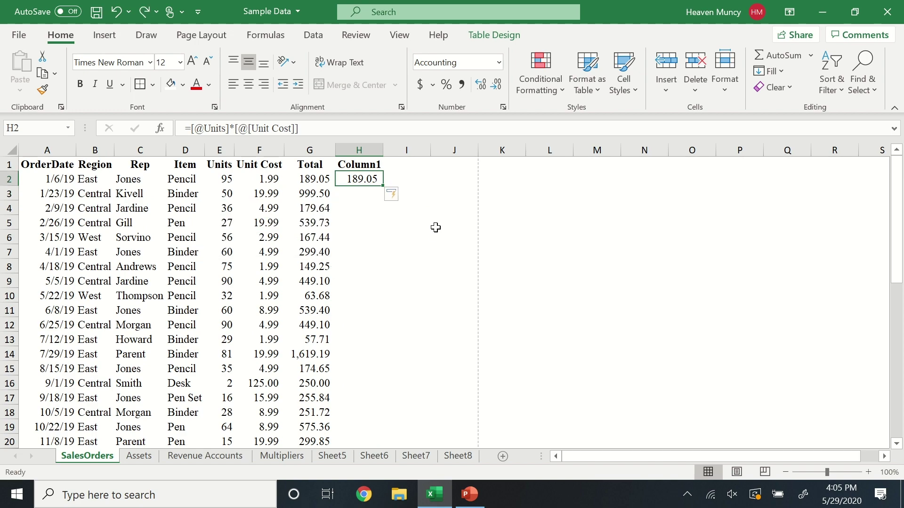
left_click(407, 209)
Fill the =E2*F2 formula from H2 down to H44 and fit column H to its values
left_click(370, 183)
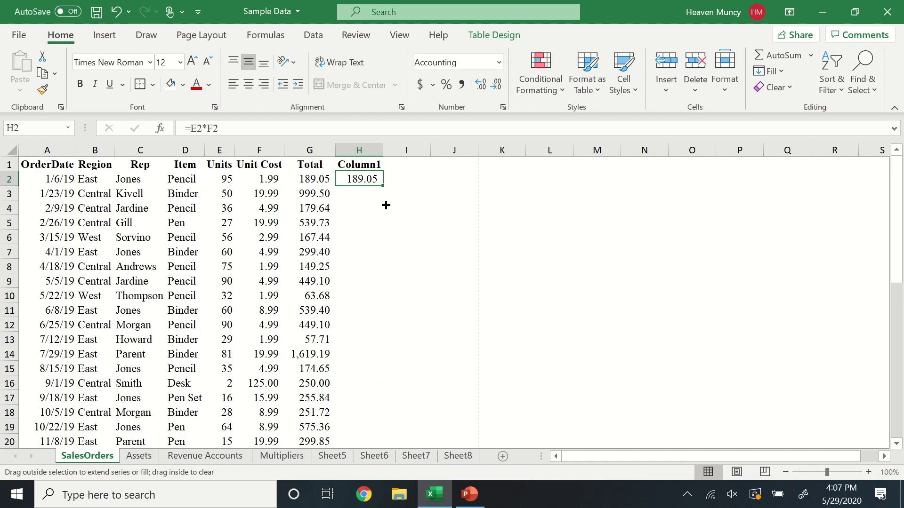
left_click_drag(383, 204, 393, 477)
left_click_drag(374, 433, 373, 430)
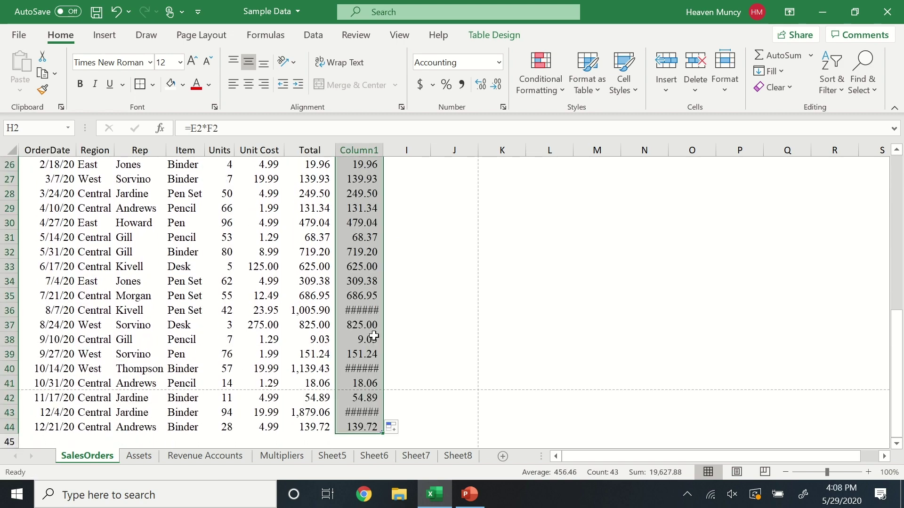
scroll(374, 358, "up", 14)
left_click(372, 295)
scroll(368, 372, "down", 4)
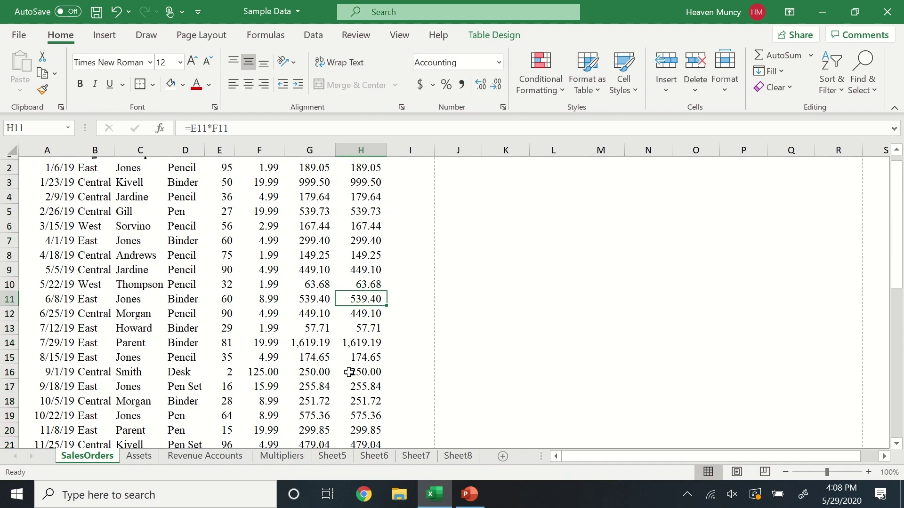
Inspect the multiplication formula in H23 and look over the filled values in column H down to the last order
left_click(363, 309)
left_click(211, 130)
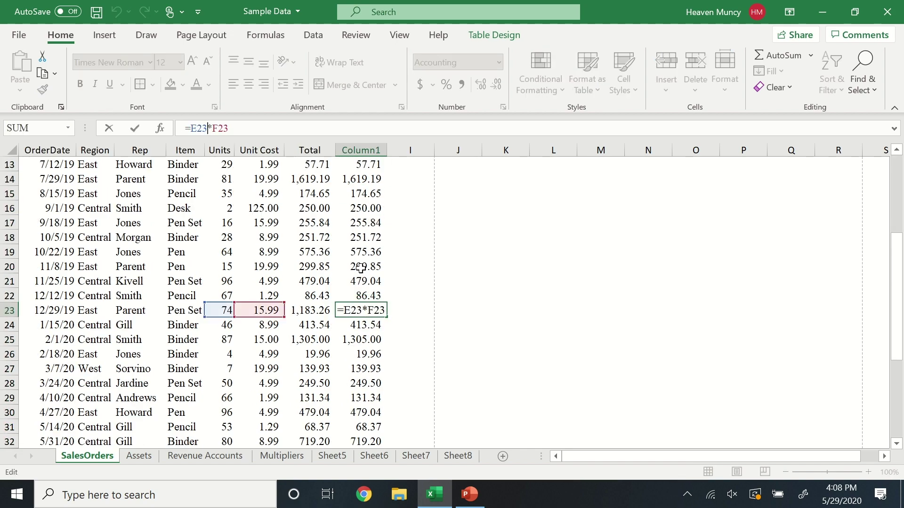
key("Return")
scroll(372, 272, "up", 3)
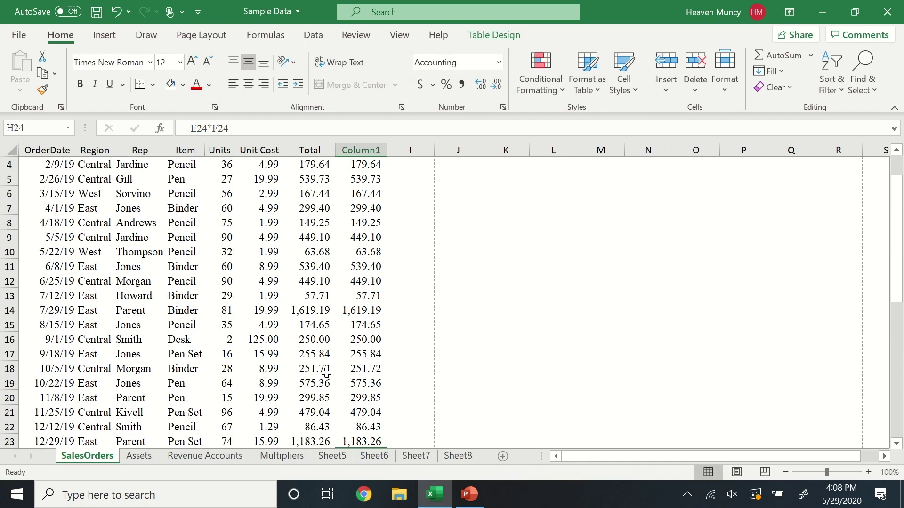
scroll(326, 373, "down", 12)
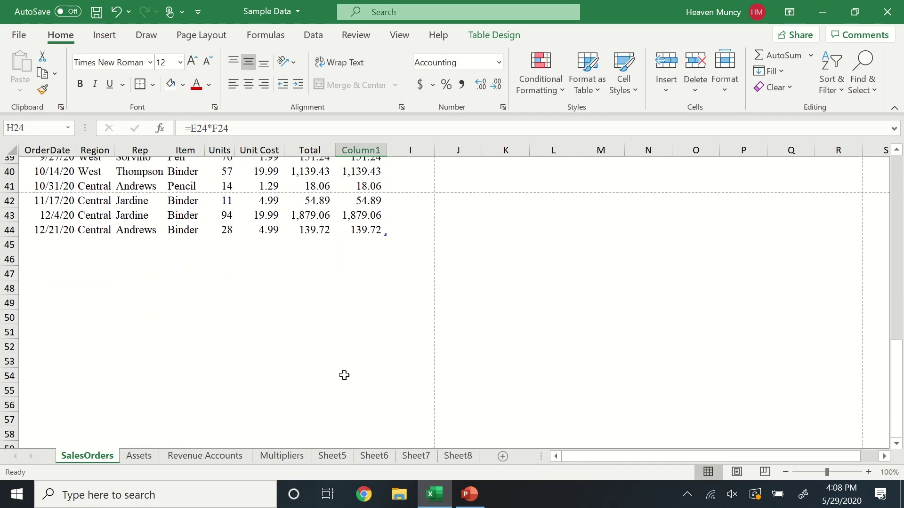
scroll(344, 375, "up", 13)
Delete column H and undo the deletion
left_click(359, 150)
left_click(324, 150)
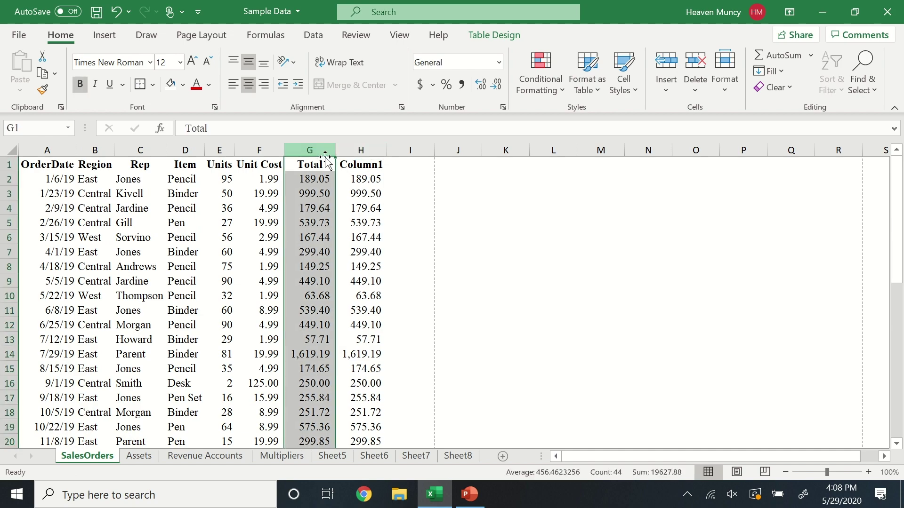
left_click(359, 150)
left_click(695, 63)
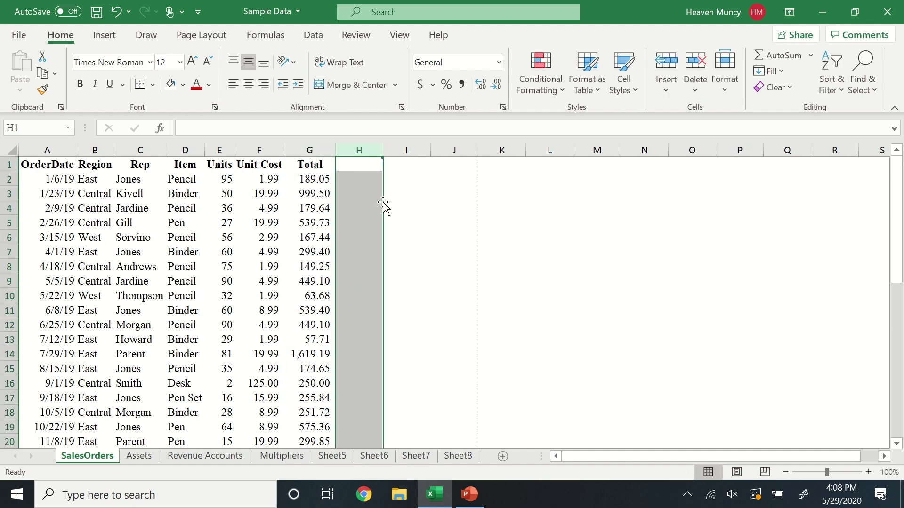
key("ctrl+z")
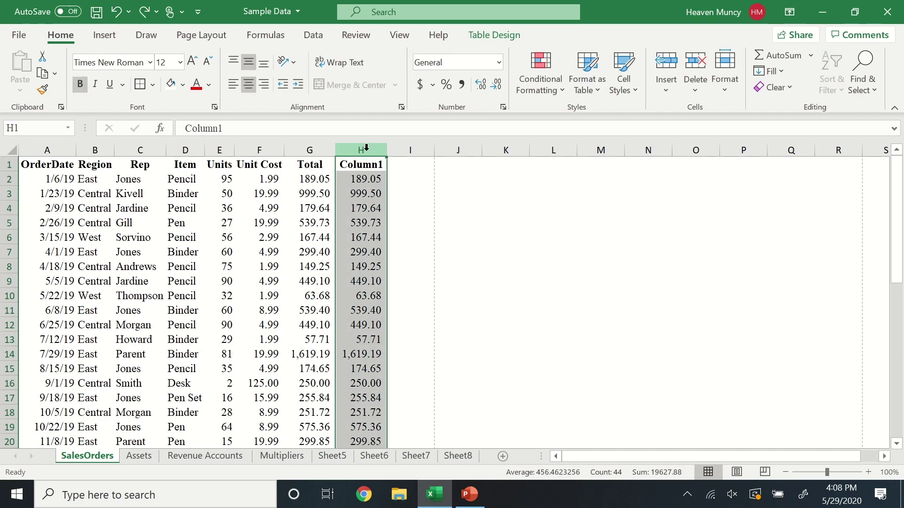
Hide column H
right_click(366, 149)
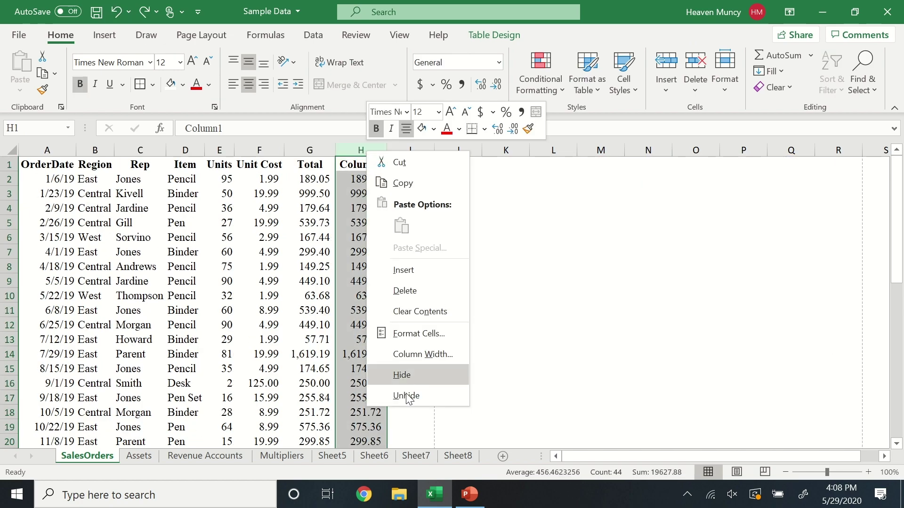
left_click(414, 374)
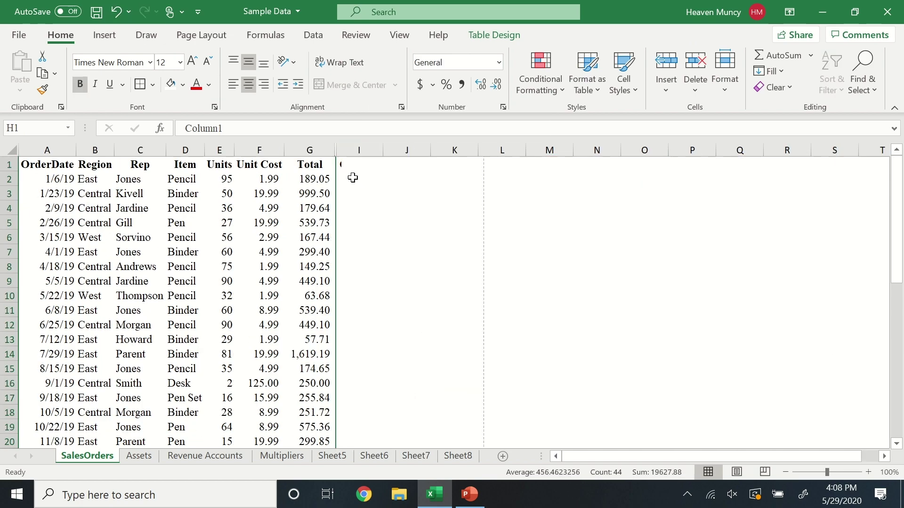
Unhide the hidden column between G and I, and undo the unhiding
left_click_drag(311, 150, 346, 150)
right_click(346, 151)
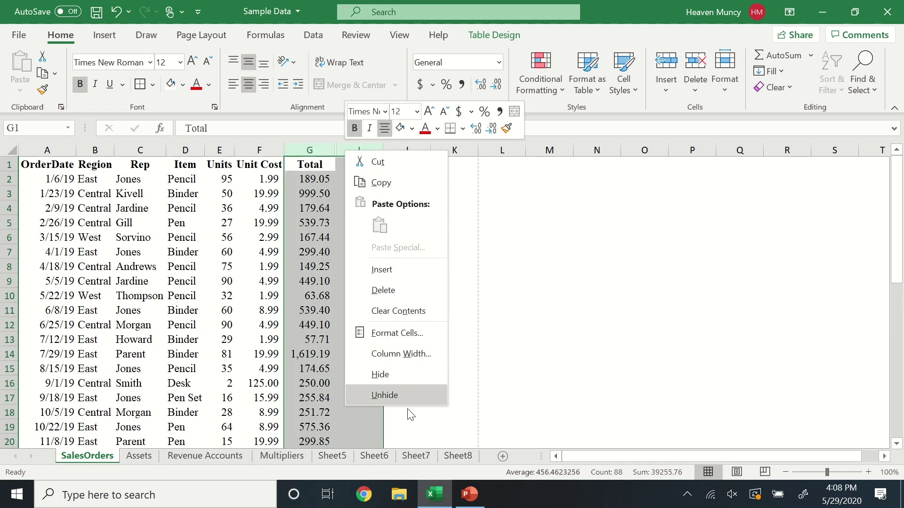
left_click(413, 399)
left_click(459, 323)
key("ctrl+z")
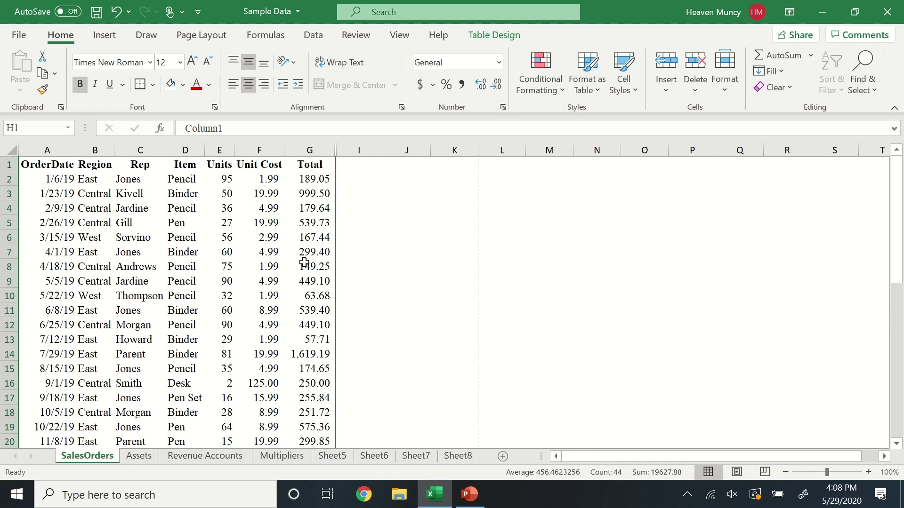
Search the sheet for "west" and go through its matches in the Region column
key("ctrl+f")
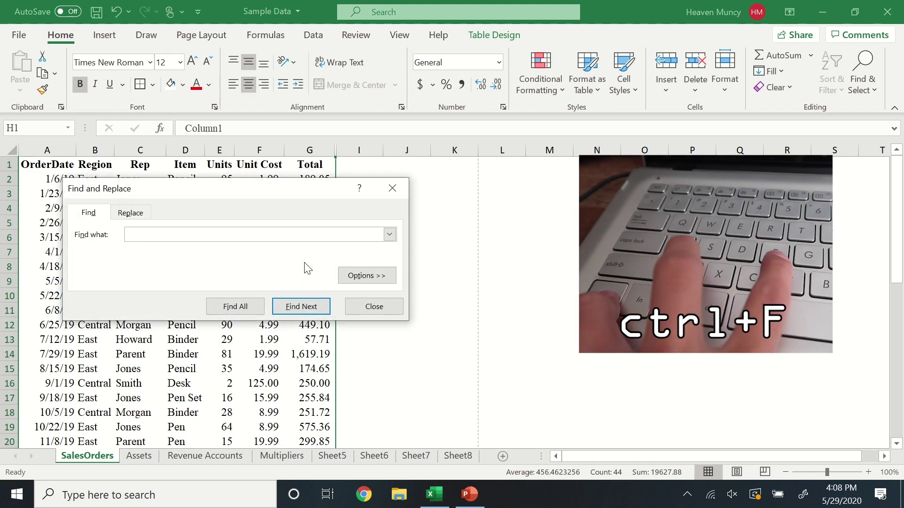
left_click_drag(192, 193, 468, 183)
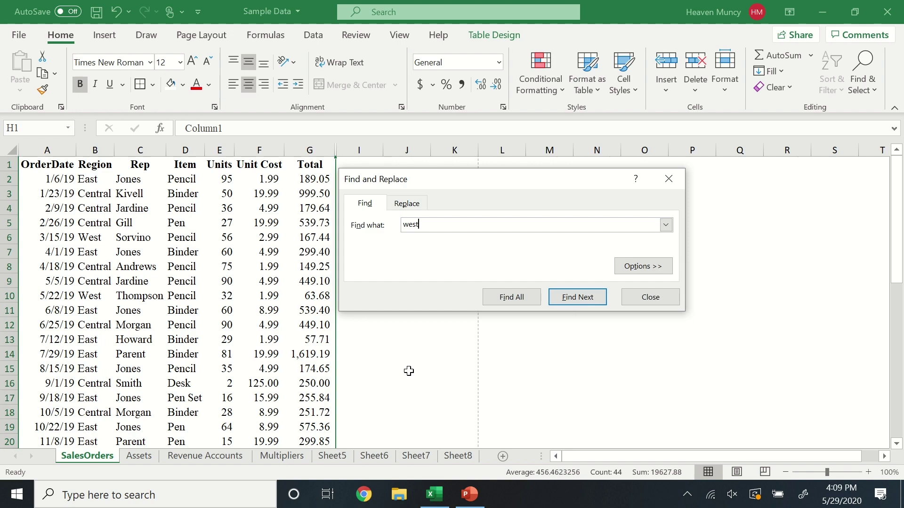
key("Return")
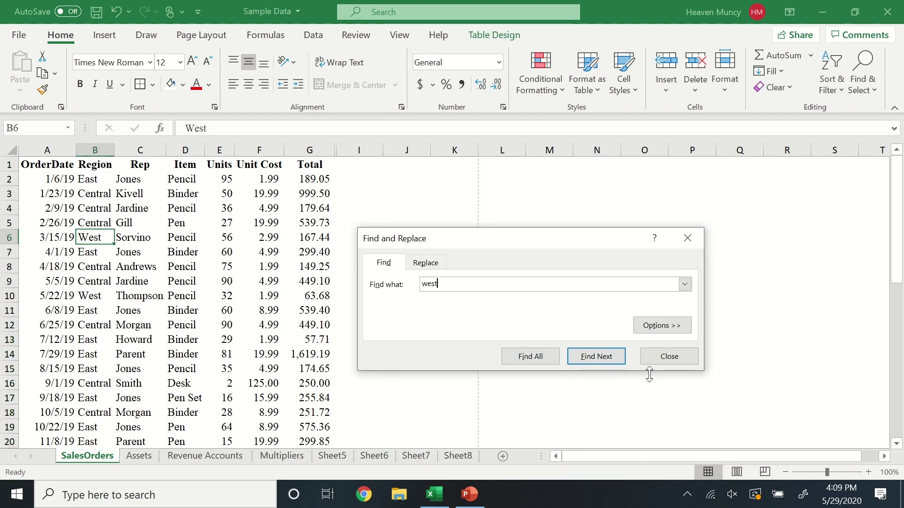
left_click(596, 357)
left_click(596, 357)
left_click(595, 360)
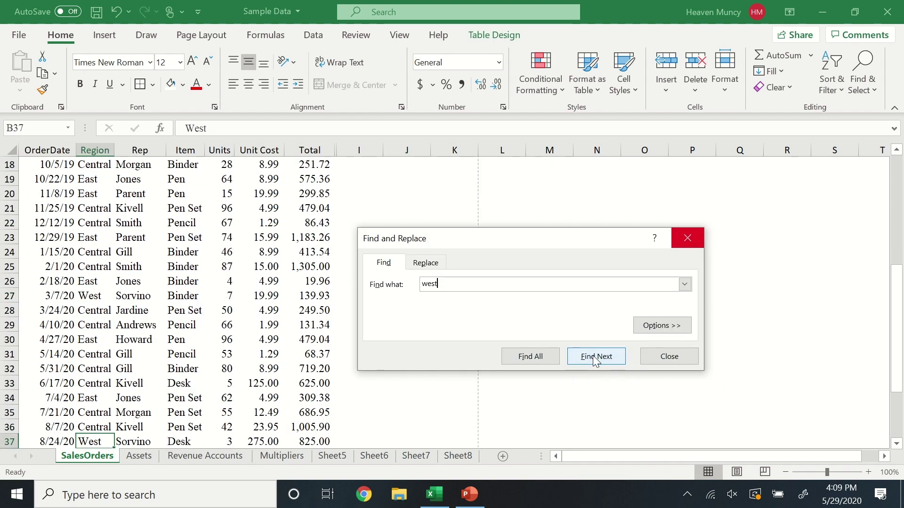
left_click(596, 359)
left_click(446, 282)
key("Return")
Change the region in B10 and B6 to the misspelling "Wost"
left_click(203, 131)
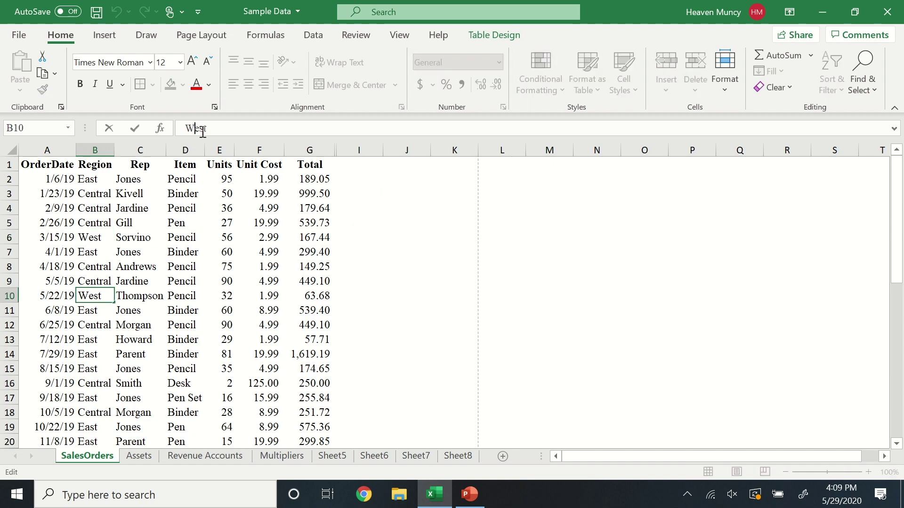
key("BackSpace")
type("o")
key("Return")
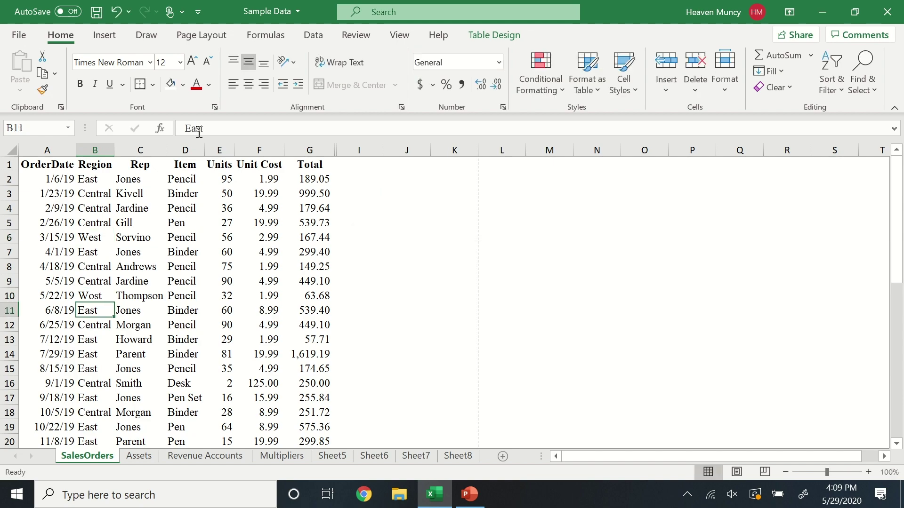
left_click(97, 237)
type("Wost")
left_click(369, 223)
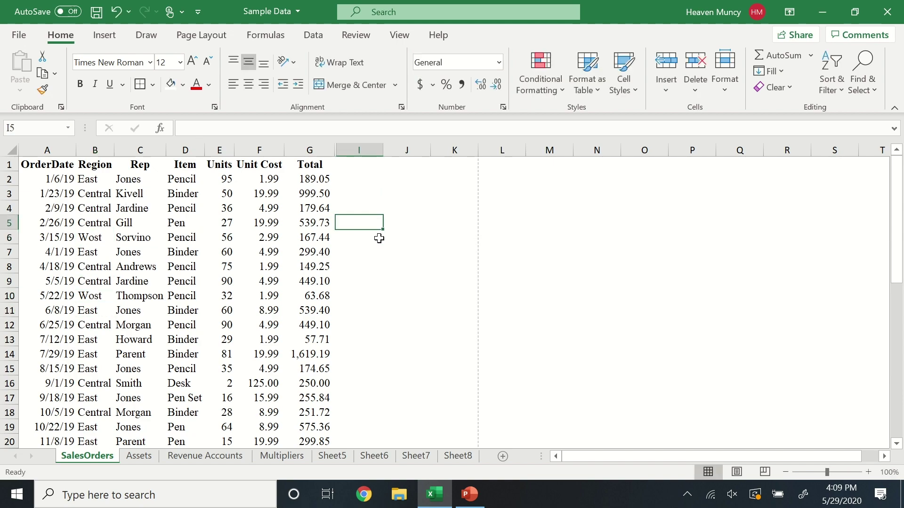
Find "wost" in the sheet, replace all its occurrences with "West", and check the corrected region in B10
key("ctrl+f")
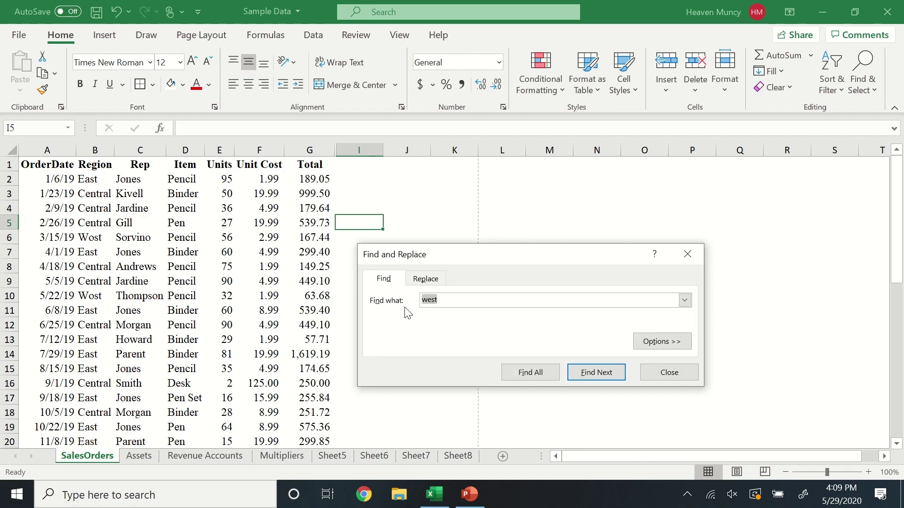
type("wost")
key("Return")
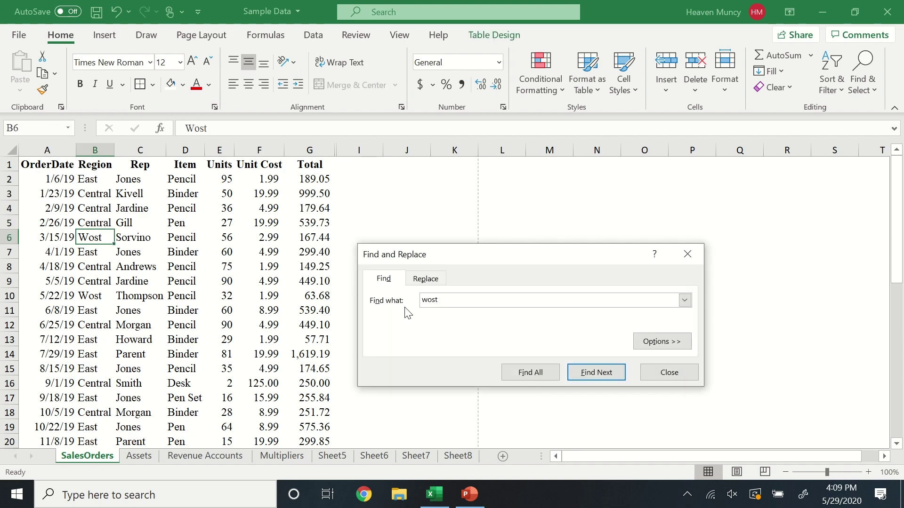
left_click(662, 342)
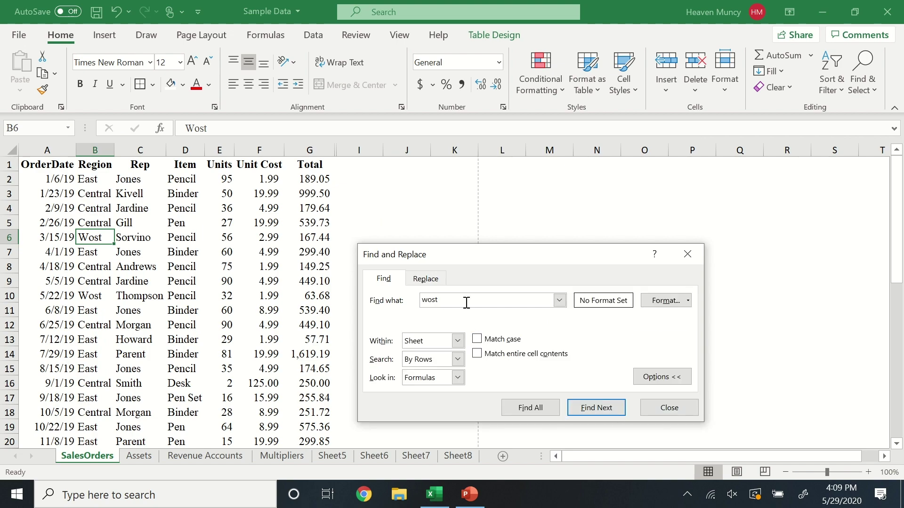
left_click(423, 280)
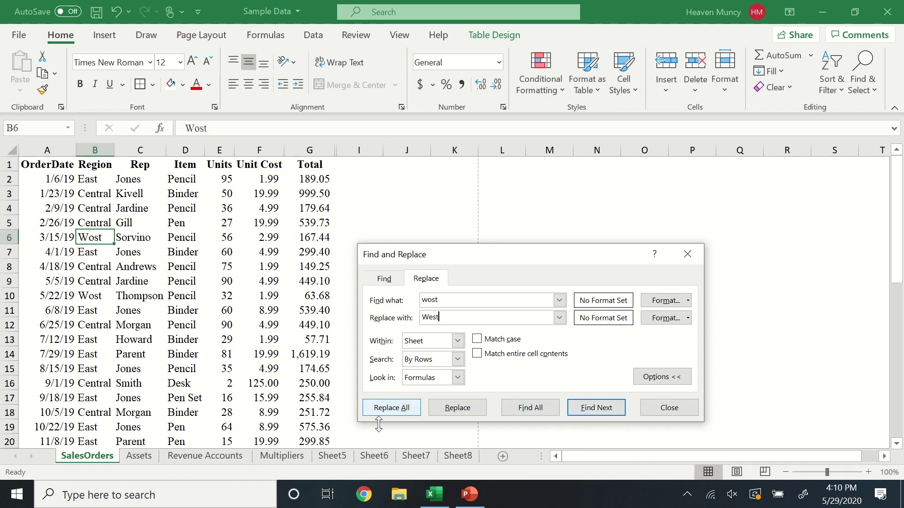
left_click(381, 411)
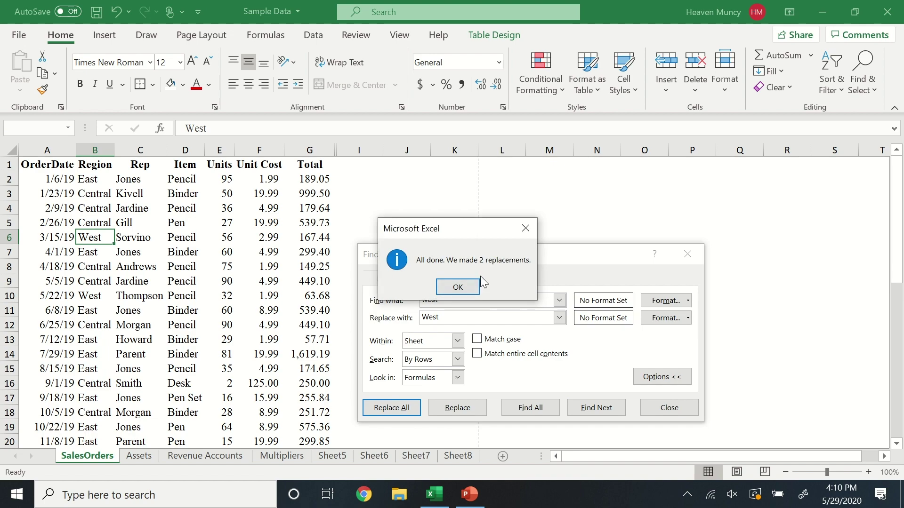
left_click(458, 287)
left_click(687, 253)
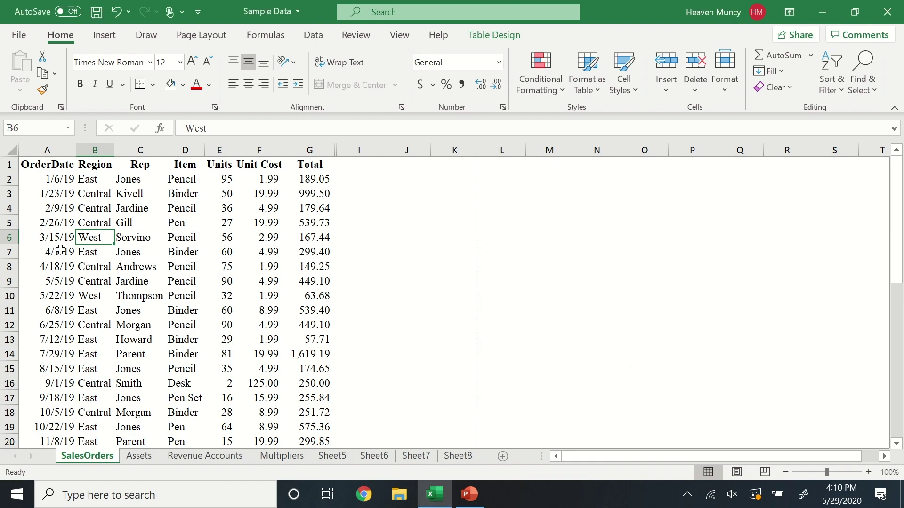
left_click(95, 297)
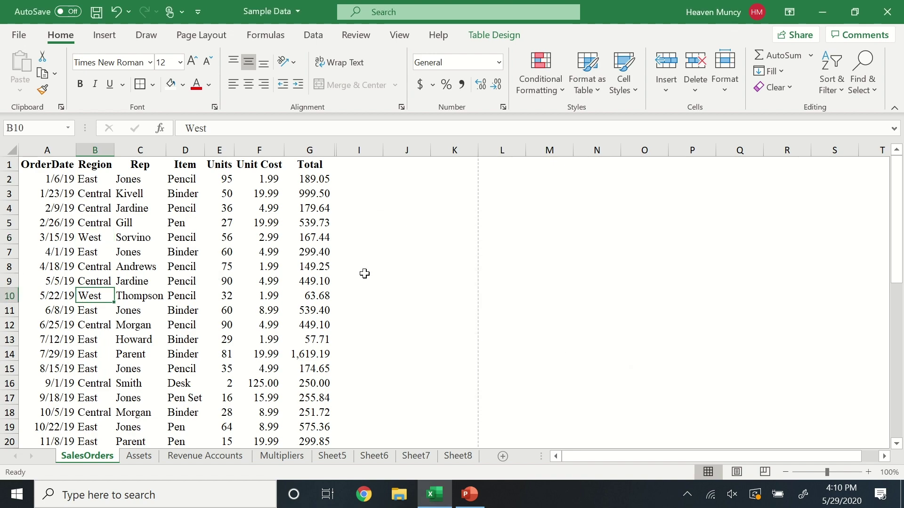
Highlight cells in the Total column greater than 100.00 with Light Red Fill with Dark Red Text, and review the column
left_click(320, 149)
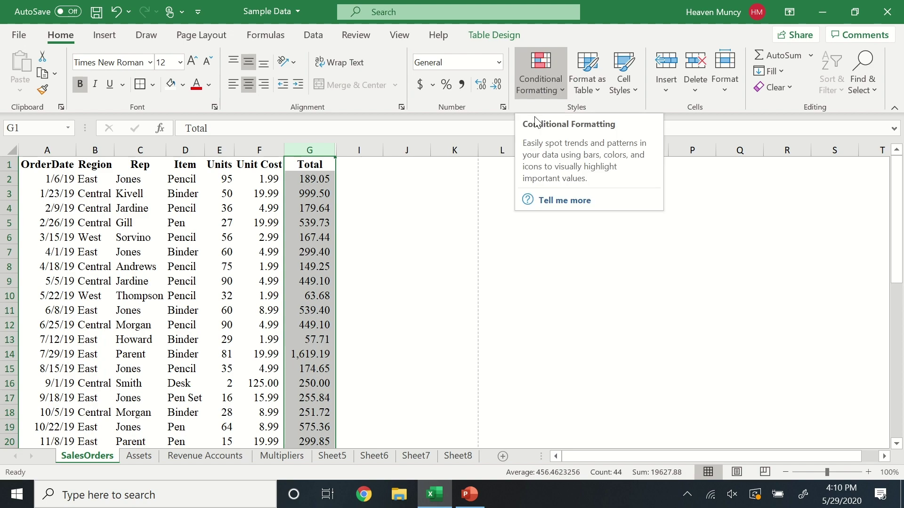
left_click(543, 78)
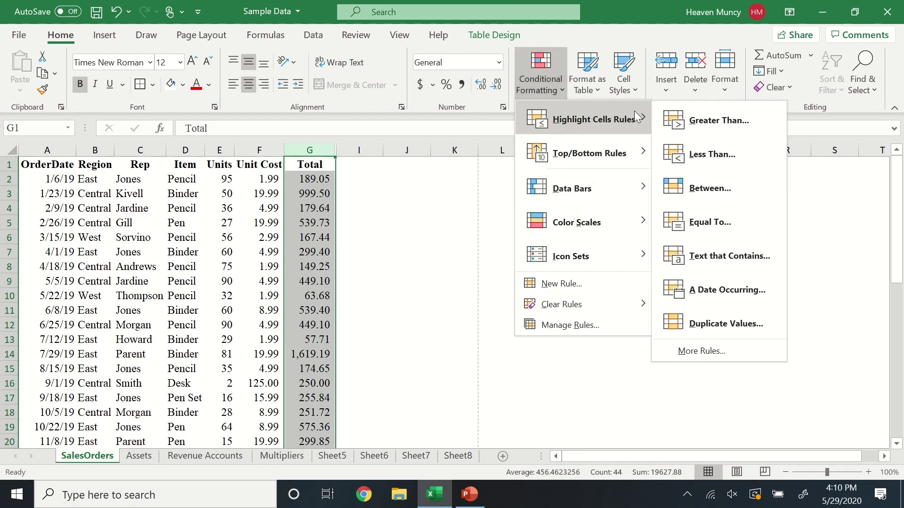
left_click(692, 119)
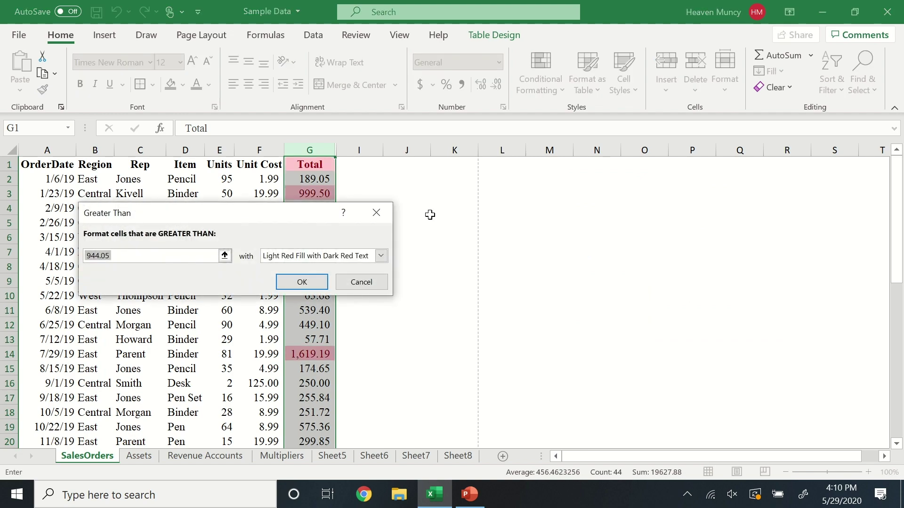
type("100")
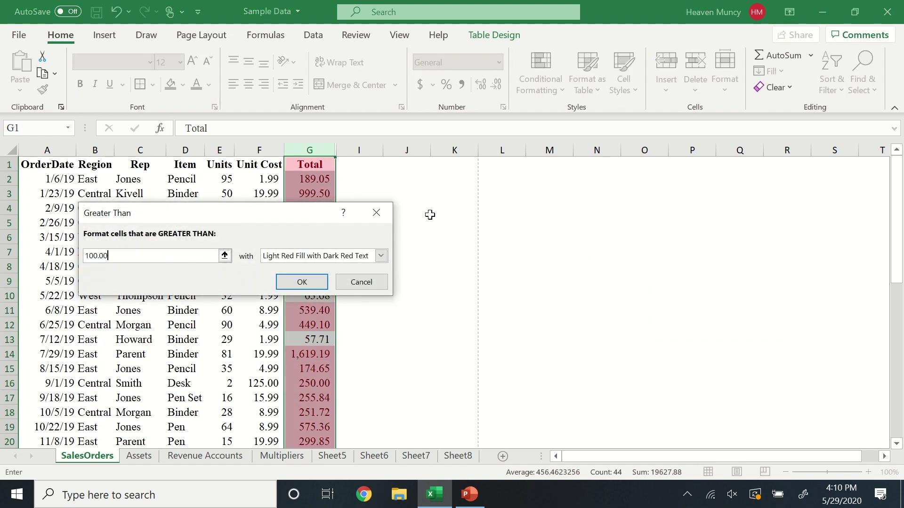
left_click(301, 282)
scroll(344, 299, "down", 15)
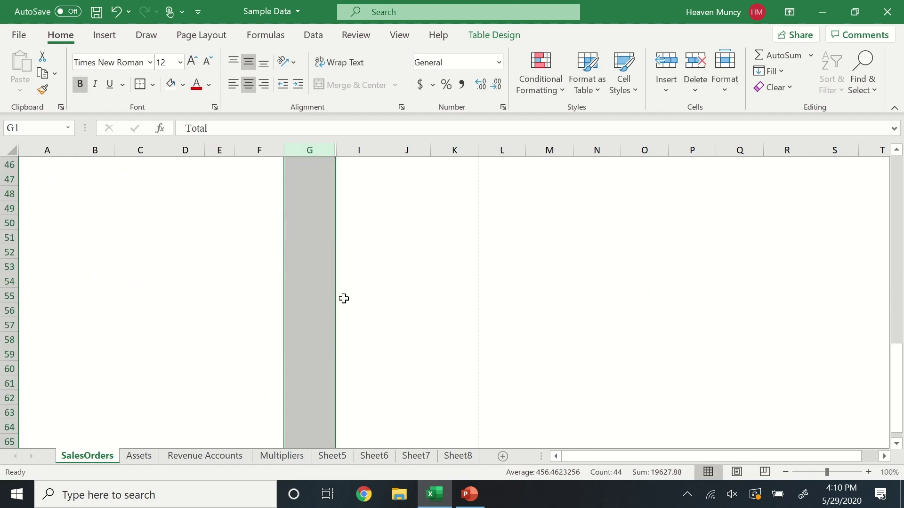
scroll(344, 299, "up", 15)
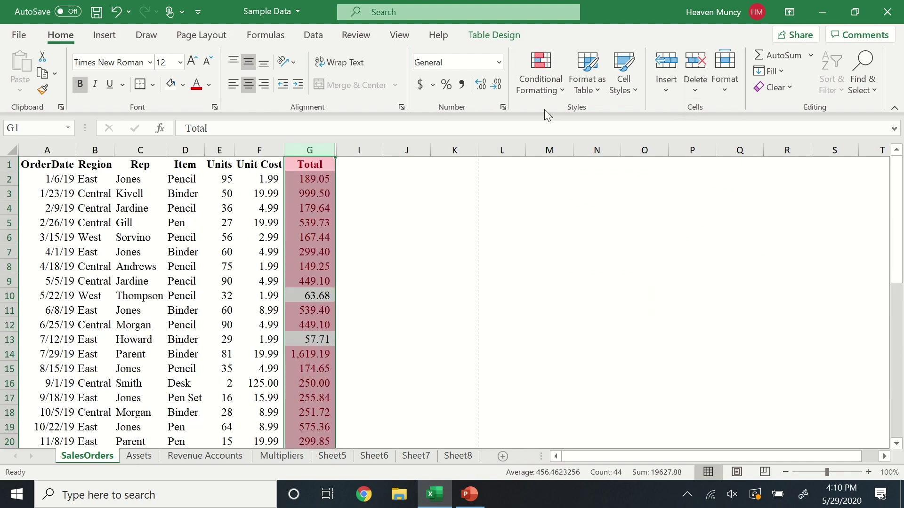
left_click(469, 213)
Clear the conditional formatting rule from the Total header cell G1 only
left_click(311, 166)
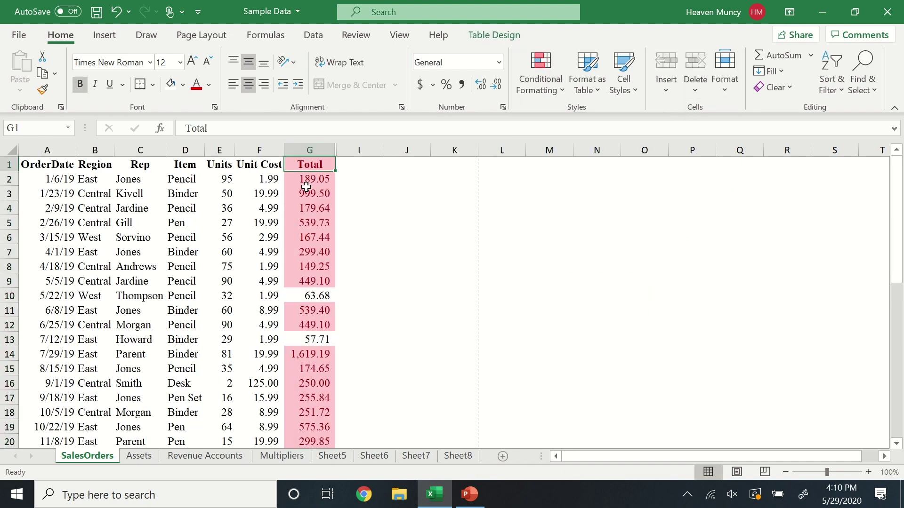
left_click(557, 74)
mouse_move(585, 309)
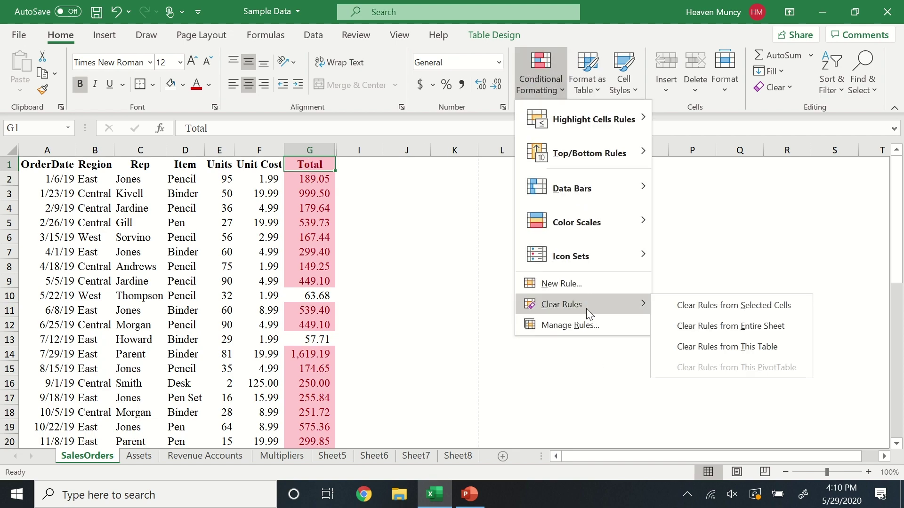
left_click(728, 306)
scroll(585, 338, "down", 6)
left_click(835, 222)
scroll(585, 339, "up", 6)
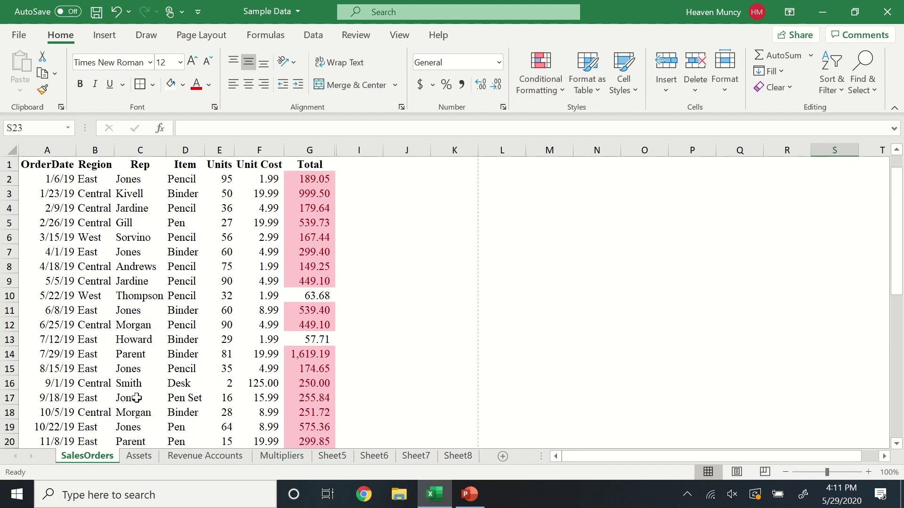
Look through the sales orders down to the last row, and again with the first order date in A2 selected
scroll(260, 363, "down", 20)
scroll(228, 355, "up", 20)
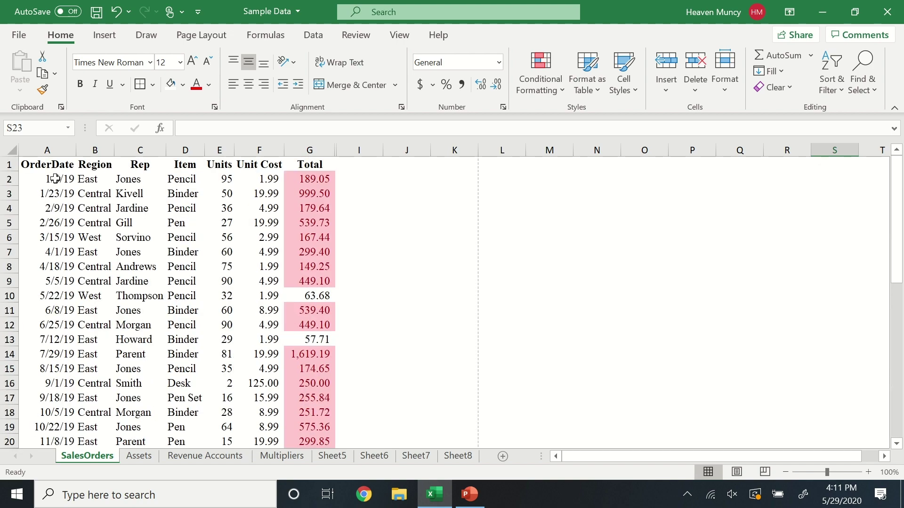
left_click(55, 178)
scroll(123, 240, "down", 11)
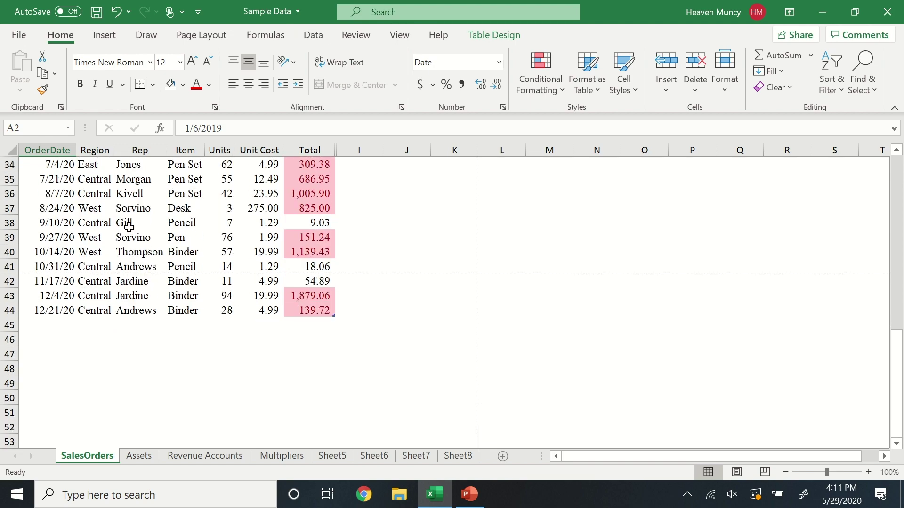
Freeze the top row of the SalesOrders sheet and scroll through the orders with it in place
left_click(100, 222)
scroll(197, 324, "up", 2)
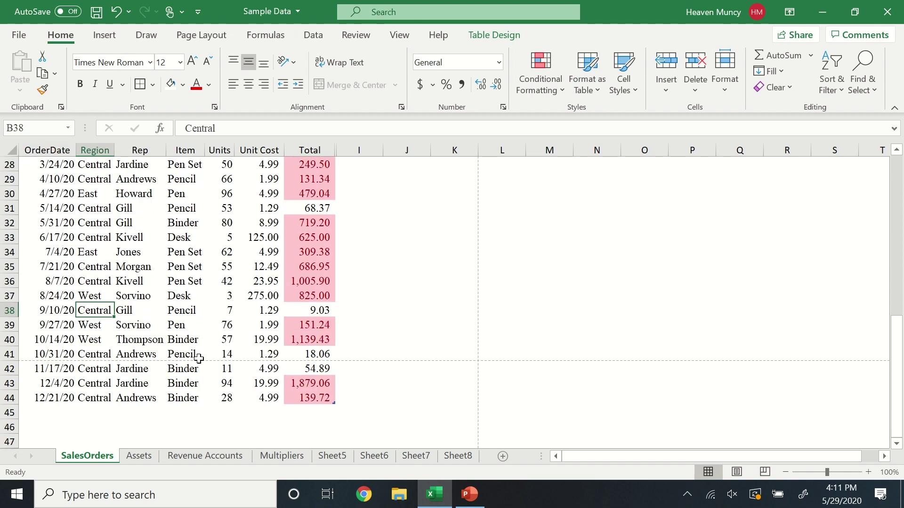
scroll(96, 357, "up", 9)
left_click(461, 262)
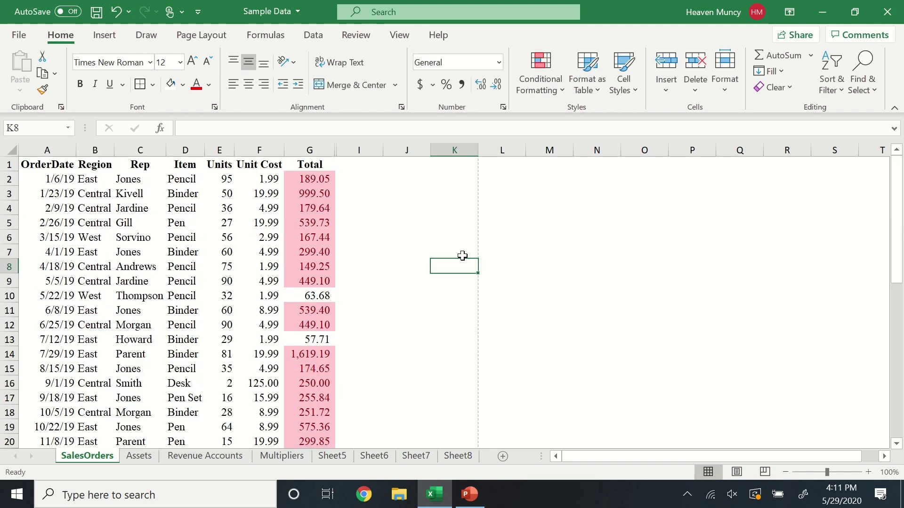
left_click(57, 181)
left_click(401, 36)
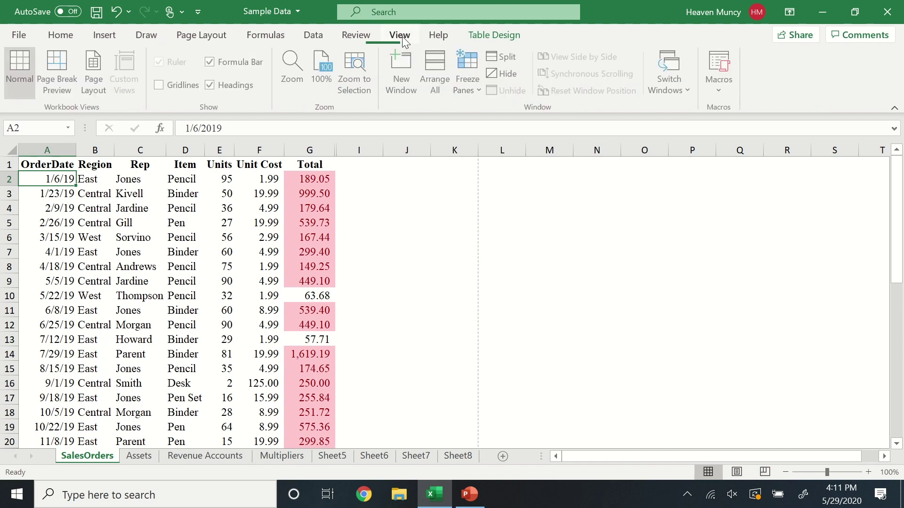
left_click(474, 77)
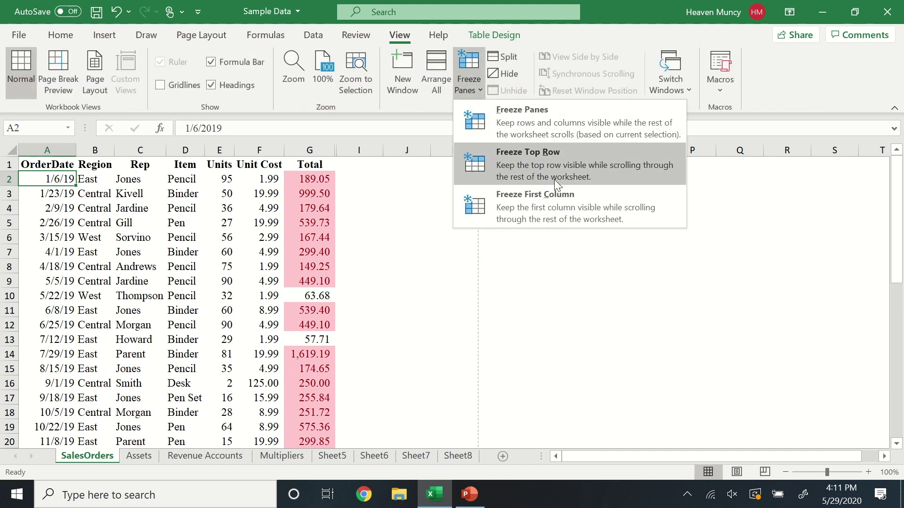
left_click(548, 168)
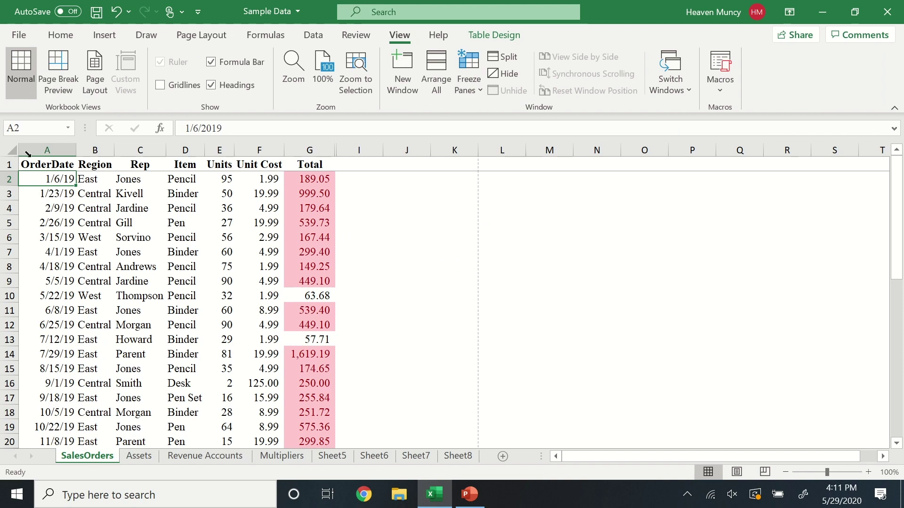
scroll(14, 170, "down", 6)
scroll(261, 195, "up", 6)
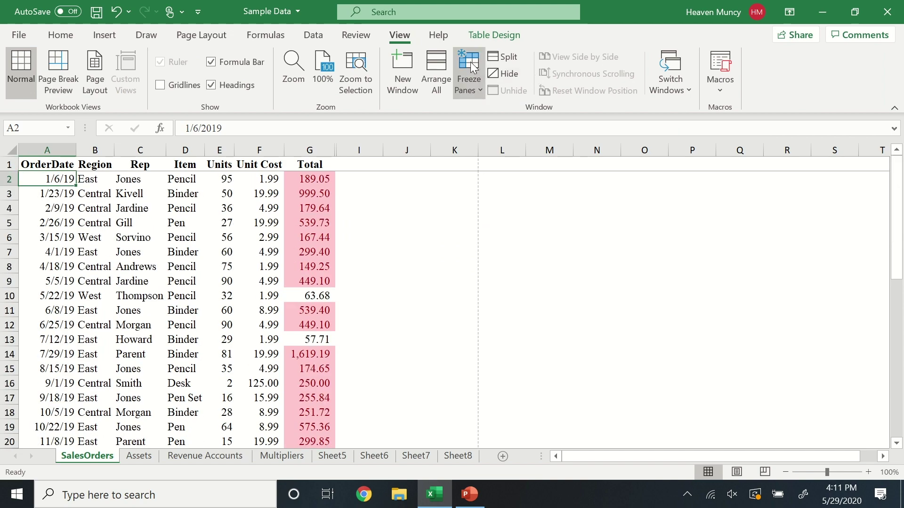
Unfreeze the top row of the SalesOrders sheet
left_click(473, 67)
left_click(514, 105)
left_click(302, 252)
Insert four blank rows above the header row of the sales orders table
left_click(9, 164)
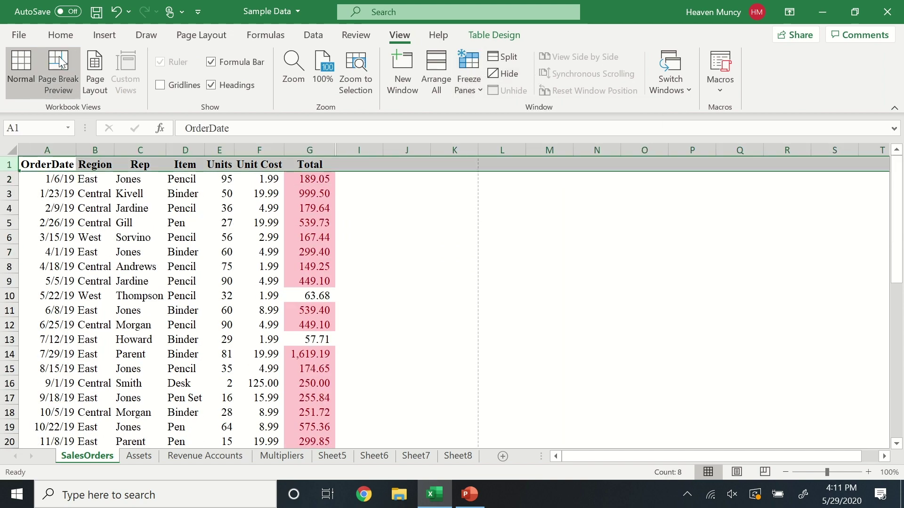
left_click(60, 35)
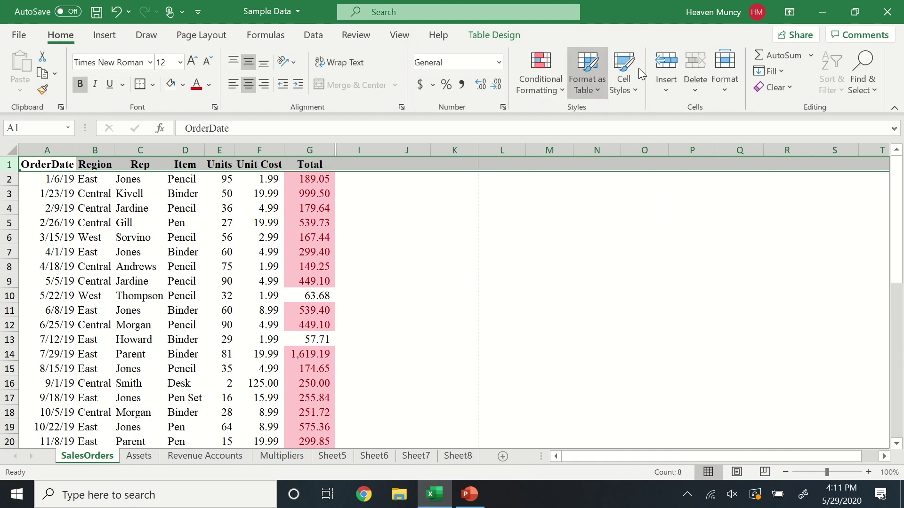
left_click(660, 61)
left_click(660, 60)
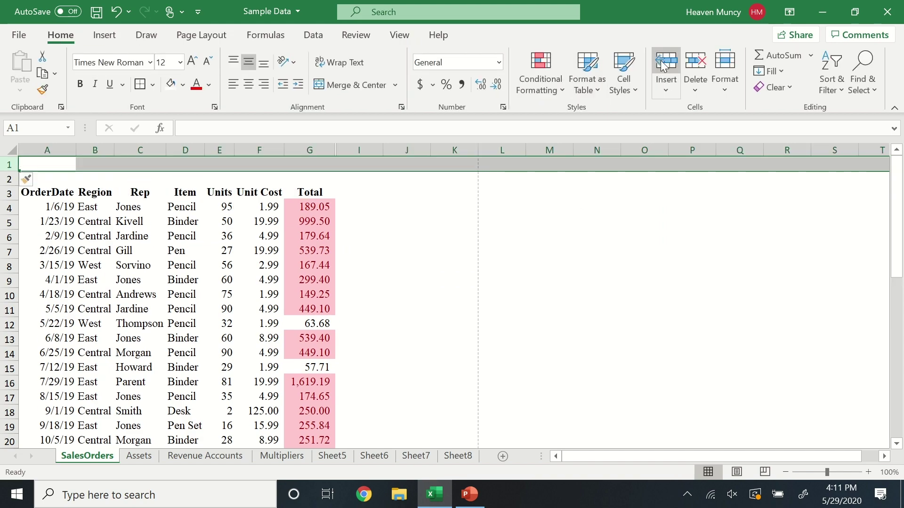
left_click(660, 60)
left_click(660, 60)
left_click(95, 295)
left_click(43, 165)
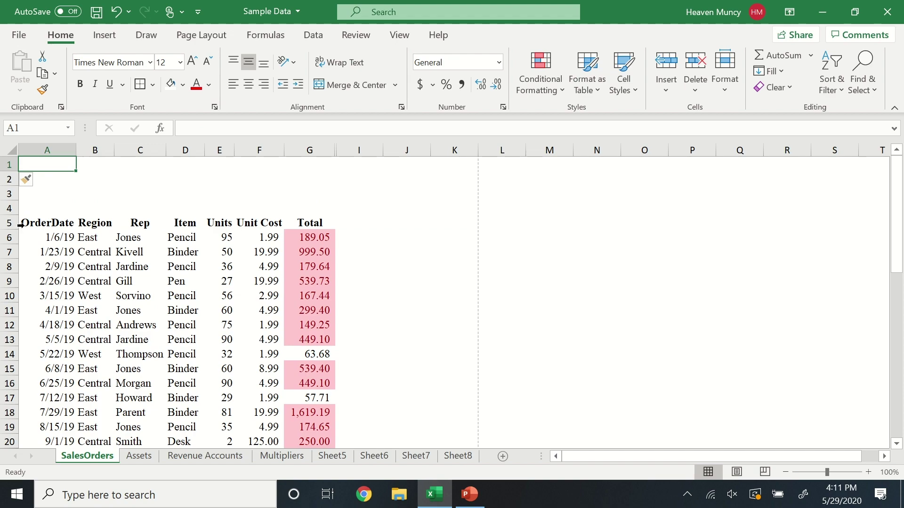
Freeze the panes above cell A6 so rows 1 to 5 stay in view, and scroll through the orders
left_click(52, 235)
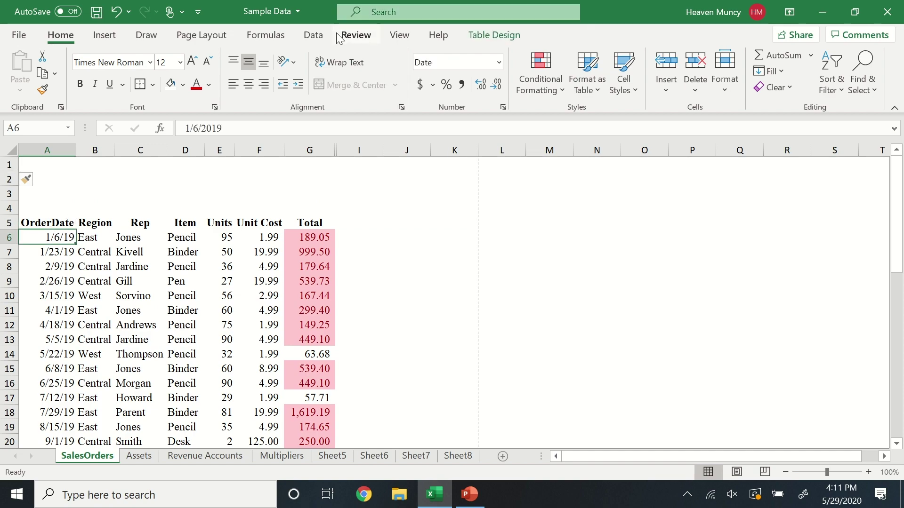
left_click(401, 35)
left_click(471, 80)
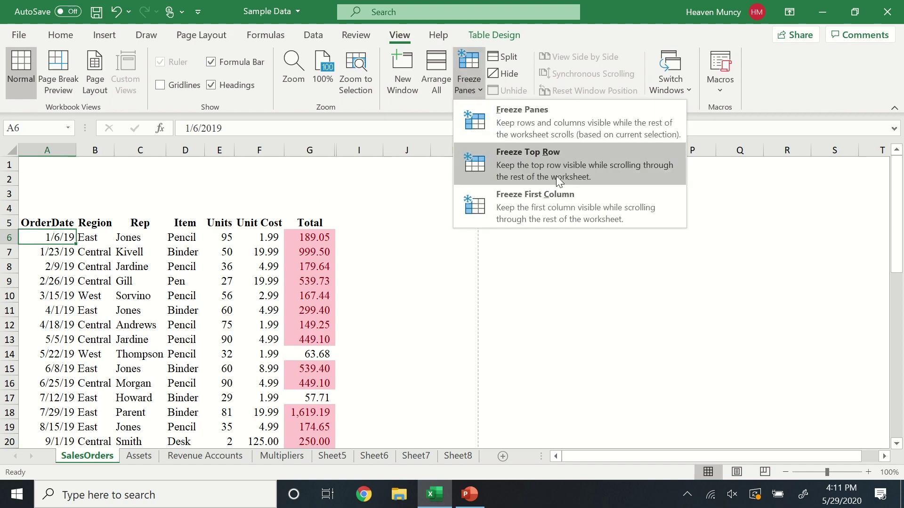
left_click(547, 126)
scroll(206, 360, "down", 5)
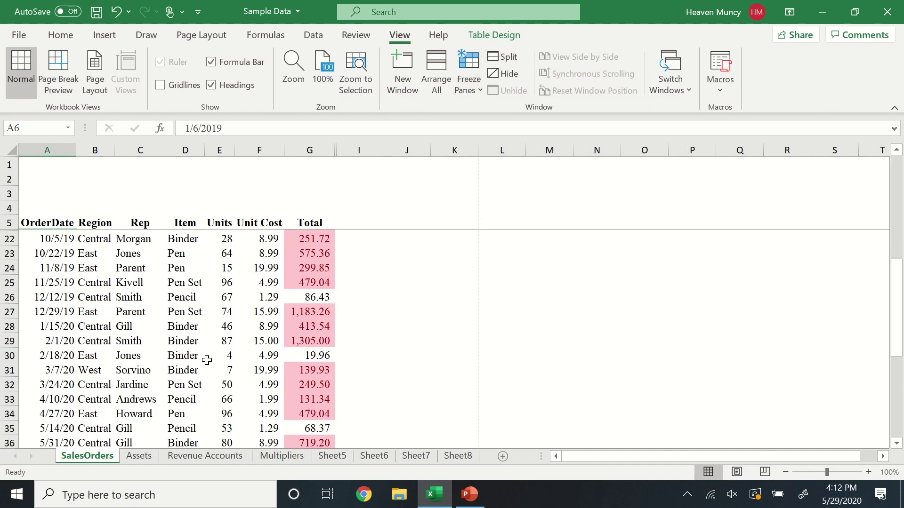
scroll(209, 360, "up", 5)
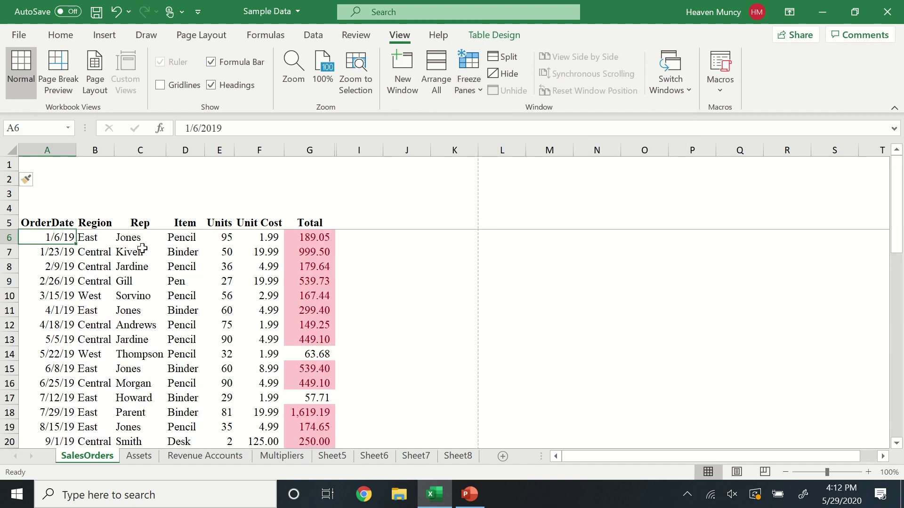
Unfreeze rows 1 to 5 of the SalesOrders sheet
left_click(97, 236)
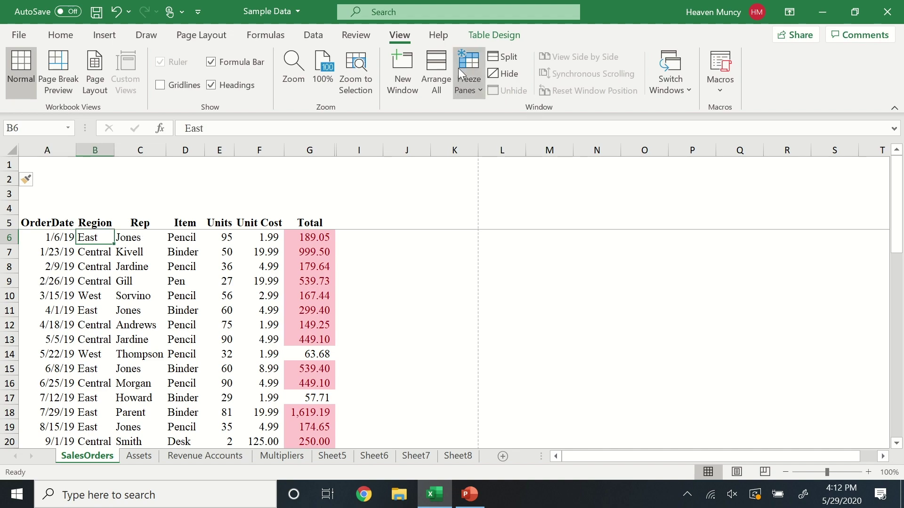
left_click(459, 67)
left_click(547, 123)
left_click(96, 293)
Freeze the panes at cell B6 to lock both rows 1 to 5 and the OrderDate column
left_click(91, 241)
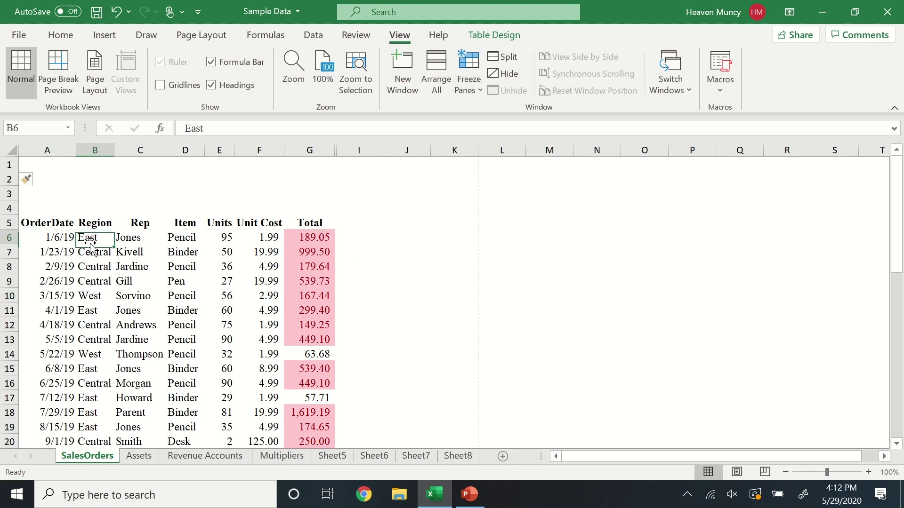
left_click(466, 70)
left_click(538, 123)
left_click(169, 322)
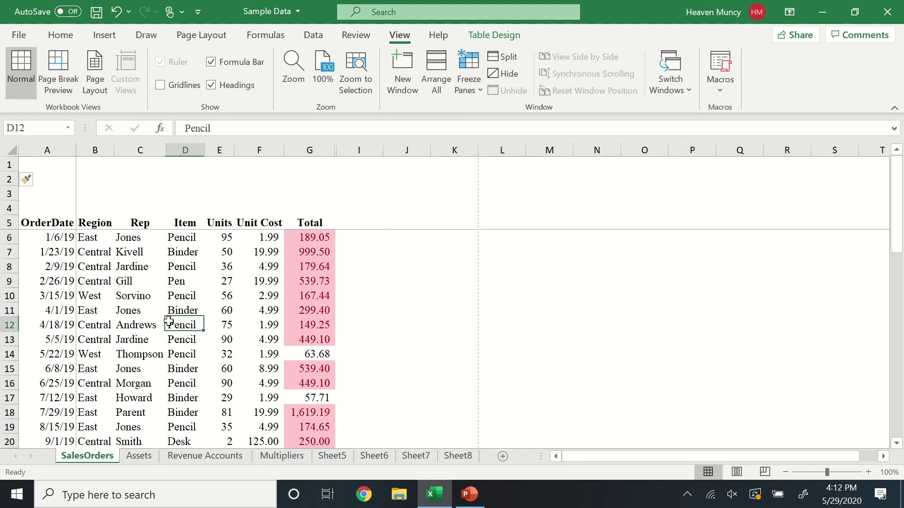
Move across the empty columns as far as Z and back to examine how the frozen OrderDate column behaves
left_click_drag(738, 456, 755, 456)
left_click(742, 324)
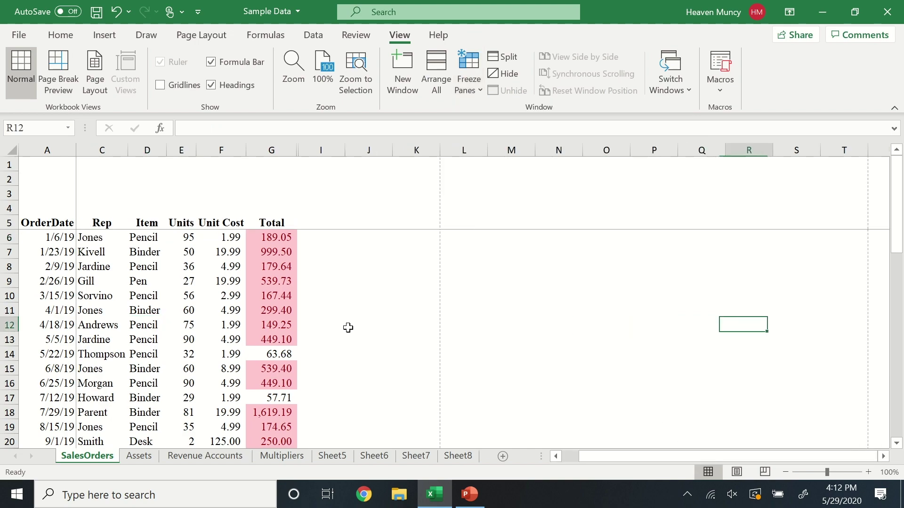
key("Right")
key("Right")
key("Right")
key("Right")
key("Right")
key("Right")
key("Right")
key("Right")
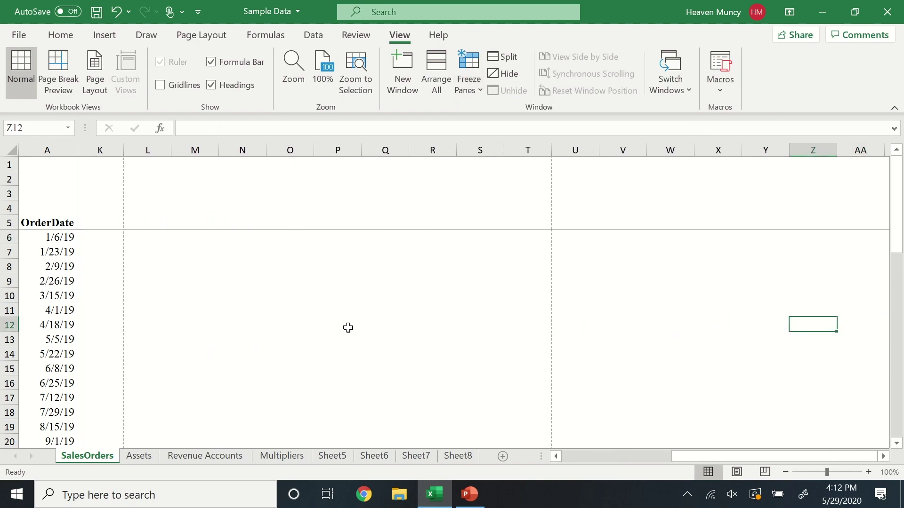
key("Left")
key("Left")
key("Left")
key("Left")
key("Left")
key("Left")
key("Left")
key("Left")
key("Left")
key("Left")
key("Left")
key("Left")
key("Left")
key("Left")
key("Left")
key("Left")
key("Left")
key("Left")
key("Left")
key("Left")
Remove the frozen rows and OrderDate column, and scroll through the sheet to check normal scrolling
left_click(466, 71)
left_click(538, 120)
left_click(230, 323)
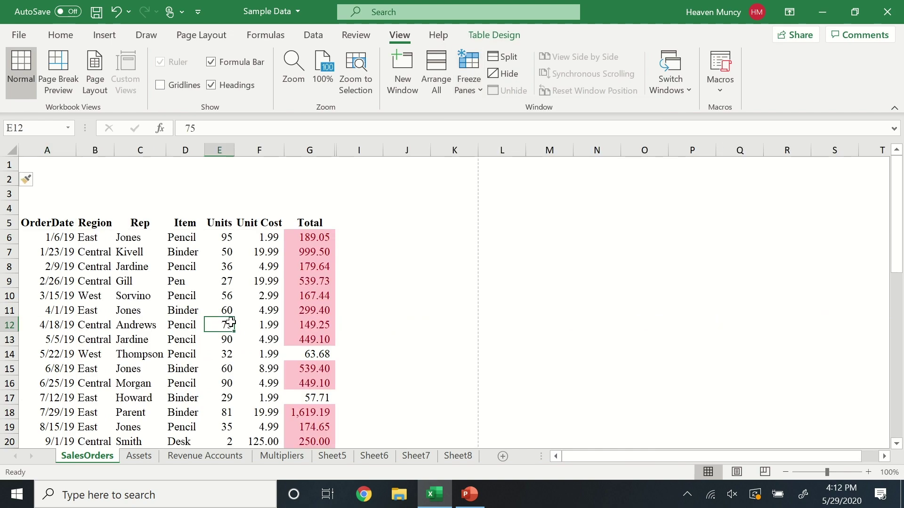
scroll(231, 323, "down", 3)
scroll(141, 236, "up", 3)
left_click(43, 150)
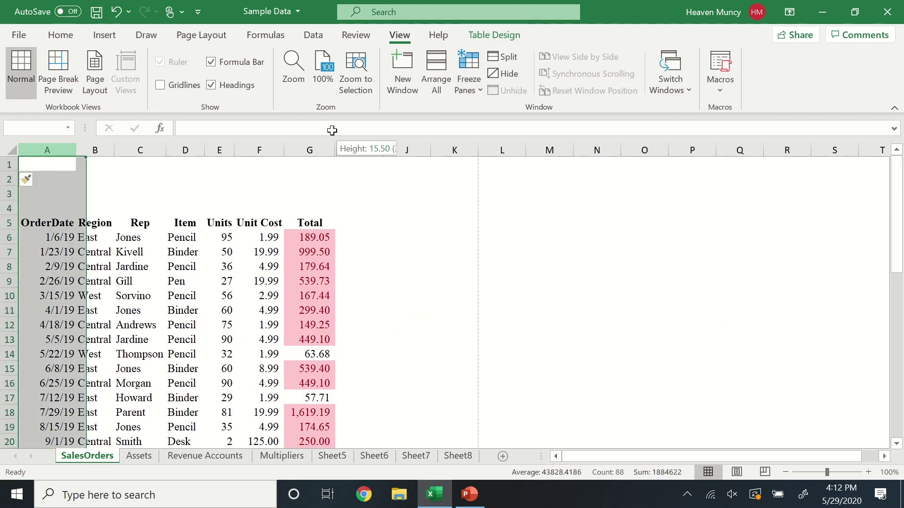
left_click_drag(332, 129, 335, 130)
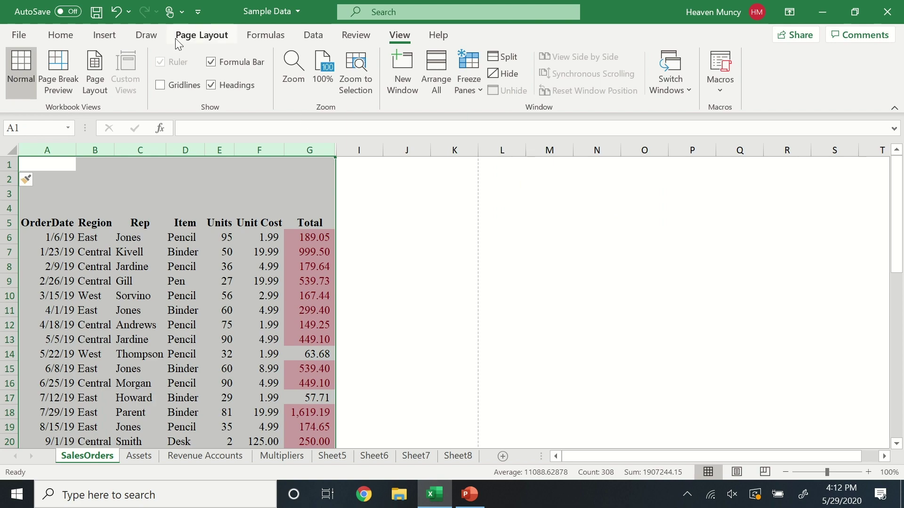
left_click(313, 35)
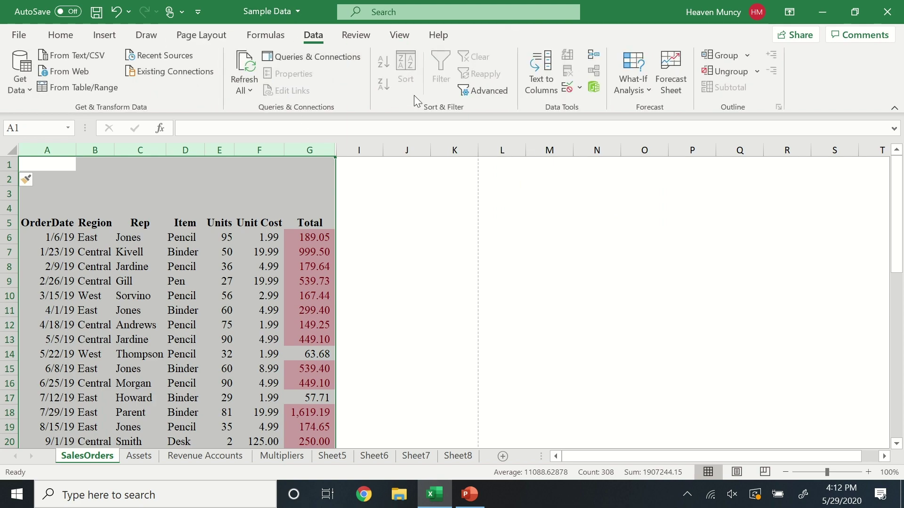
left_click(454, 323)
Sort the order rows A6:G48 by Region on cell values from A to Z, and review the sorted rows
left_click_drag(62, 238, 302, 426)
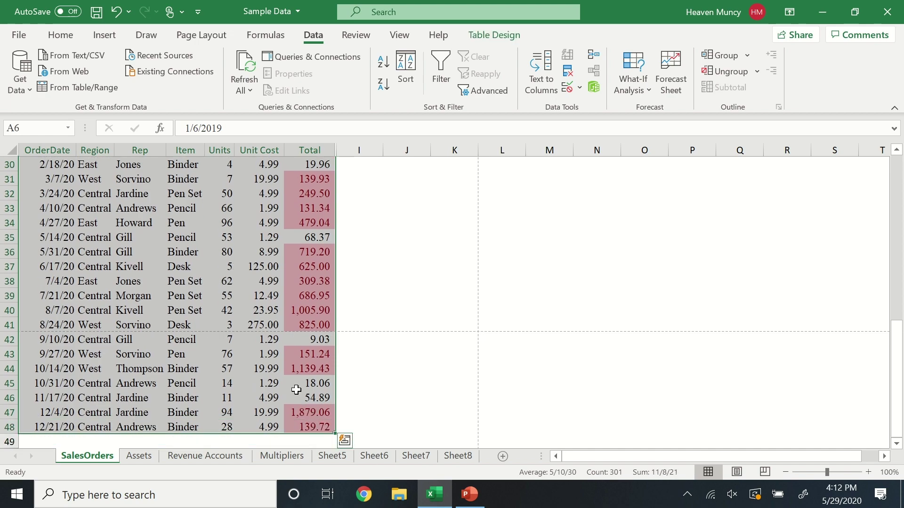
scroll(294, 383, "up", 10)
left_click(410, 80)
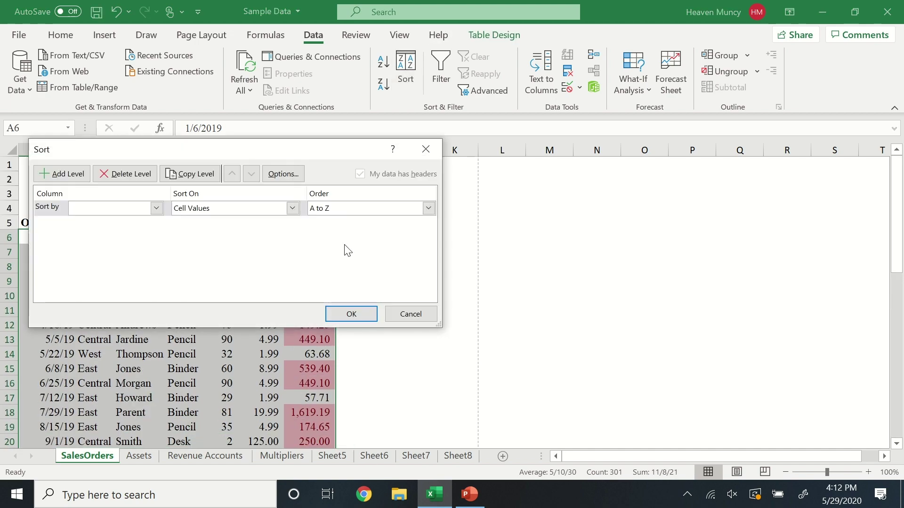
left_click_drag(140, 153, 500, 138)
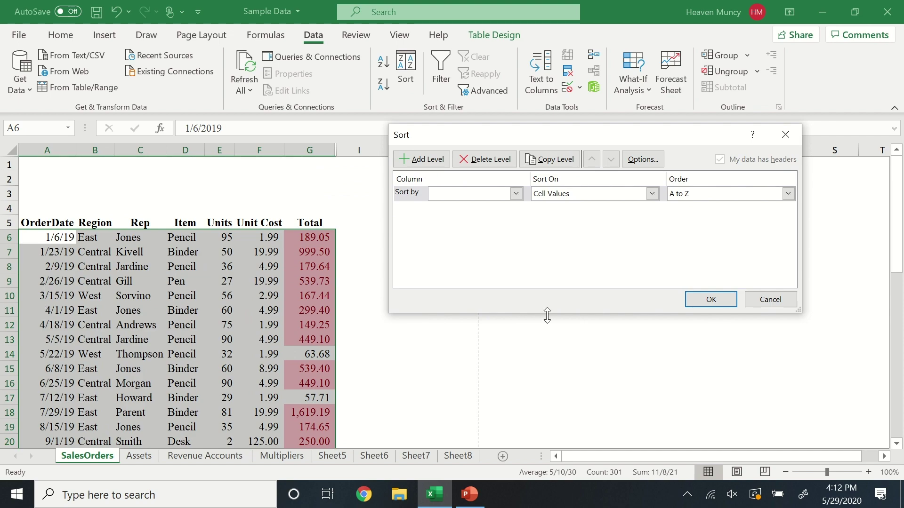
left_click(516, 194)
left_click(446, 218)
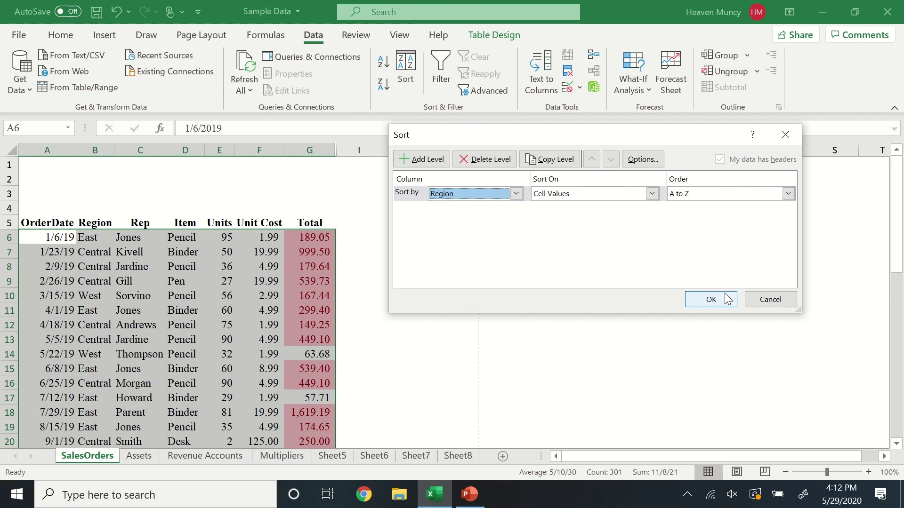
left_click(710, 299)
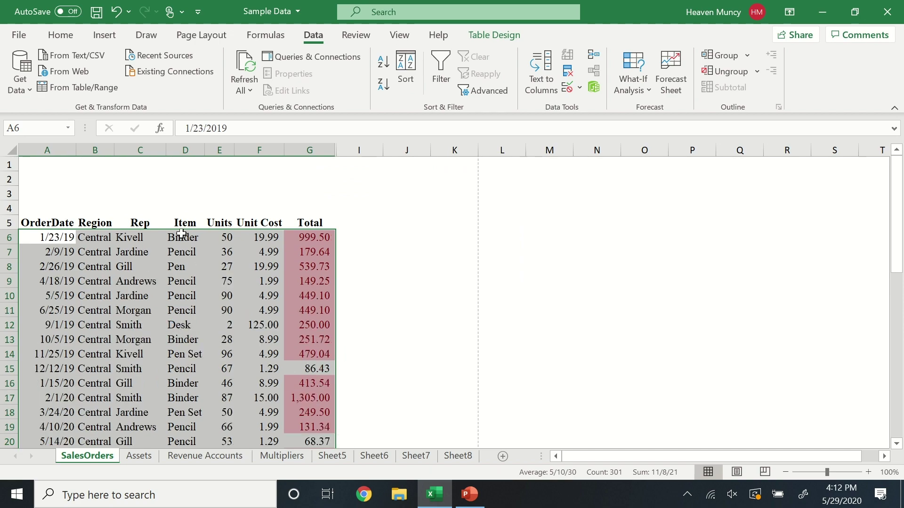
left_click(117, 238)
scroll(110, 347, "down", 11)
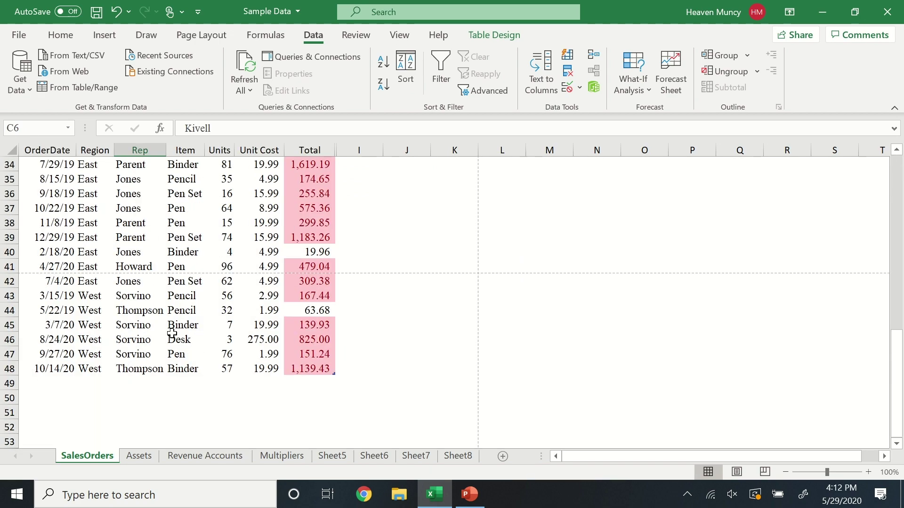
scroll(186, 371, "up", 11)
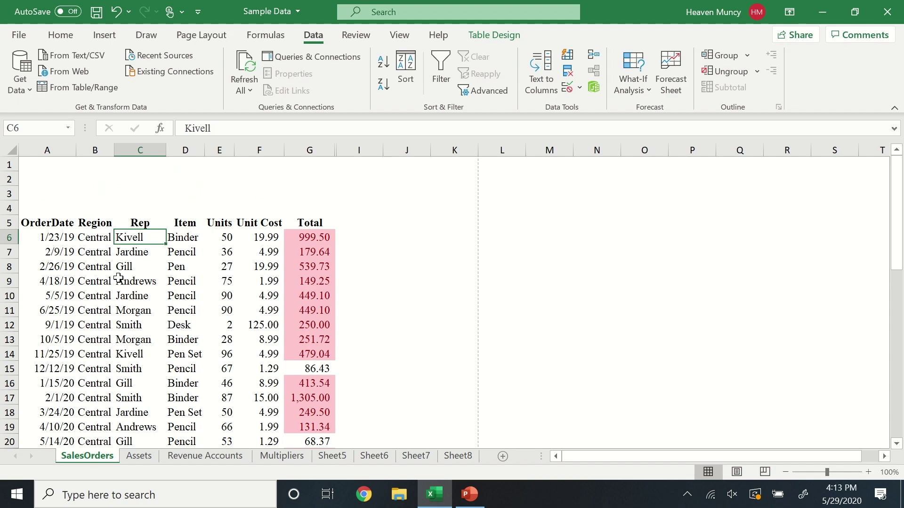
Create a PivotTable on a new worksheet from the sales orders table, Table1
left_click_drag(65, 235, 304, 425)
scroll(242, 382, "up", 10)
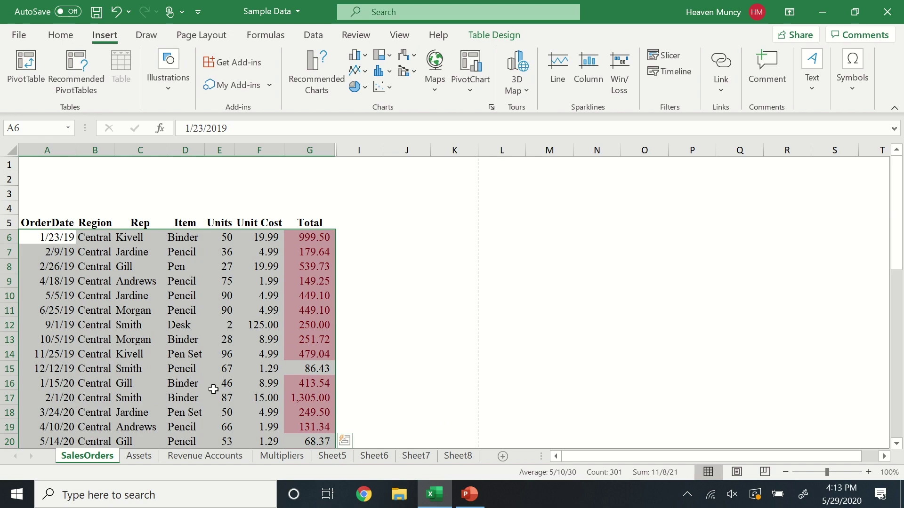
left_click(24, 63)
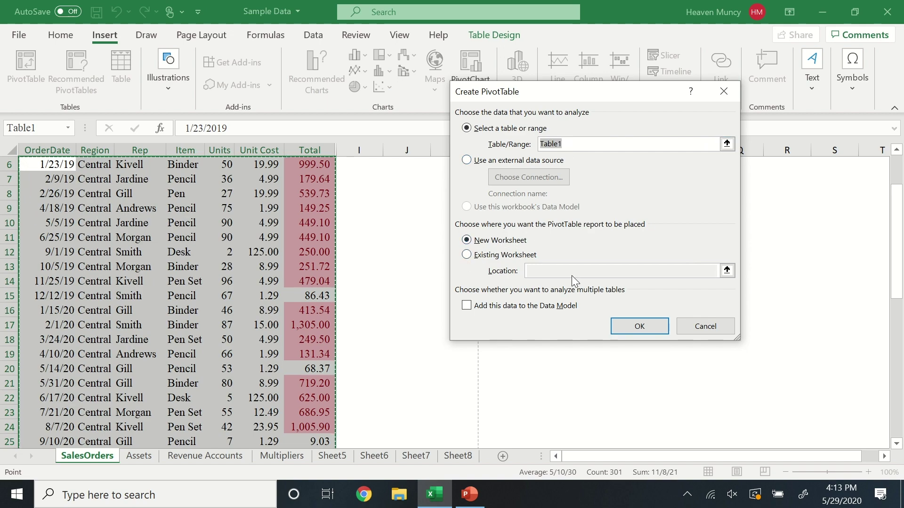
left_click(641, 326)
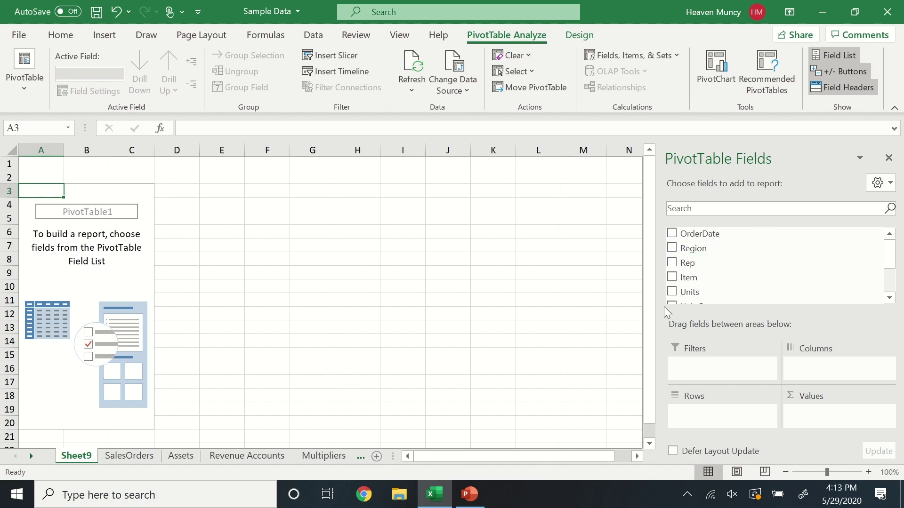
Add Region to the PivotTable's rows and Units to its values
left_click_drag(706, 253, 707, 410)
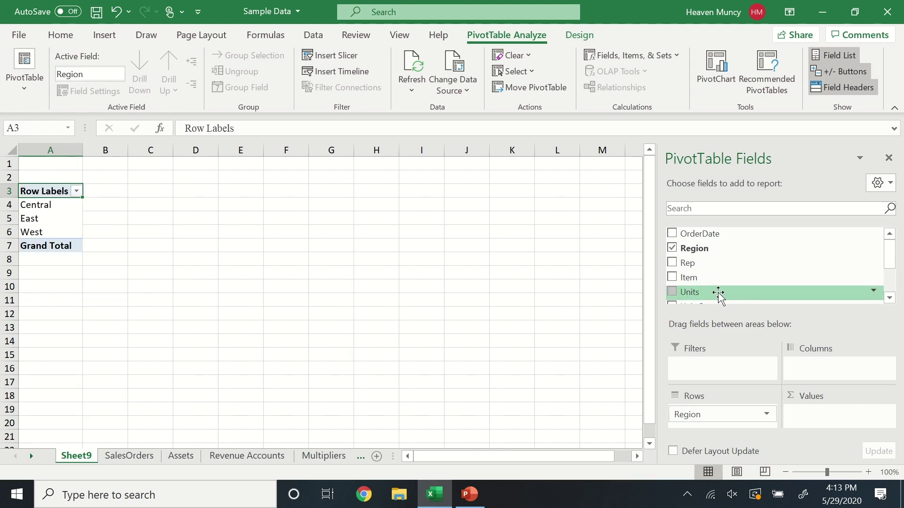
left_click_drag(721, 295, 808, 413)
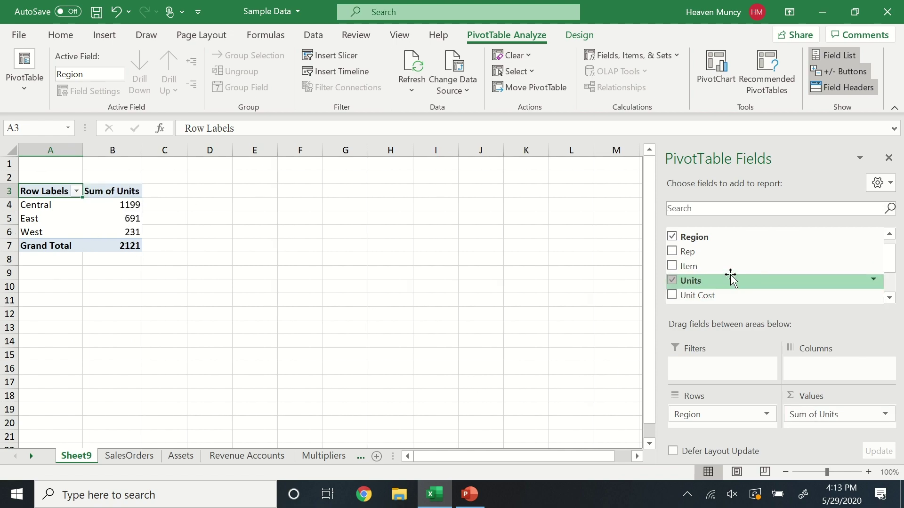
Add Total to the PivotTable's values and apply the comma number style to columns B and C
scroll(727, 277, "down", 1)
left_click_drag(710, 263, 810, 429)
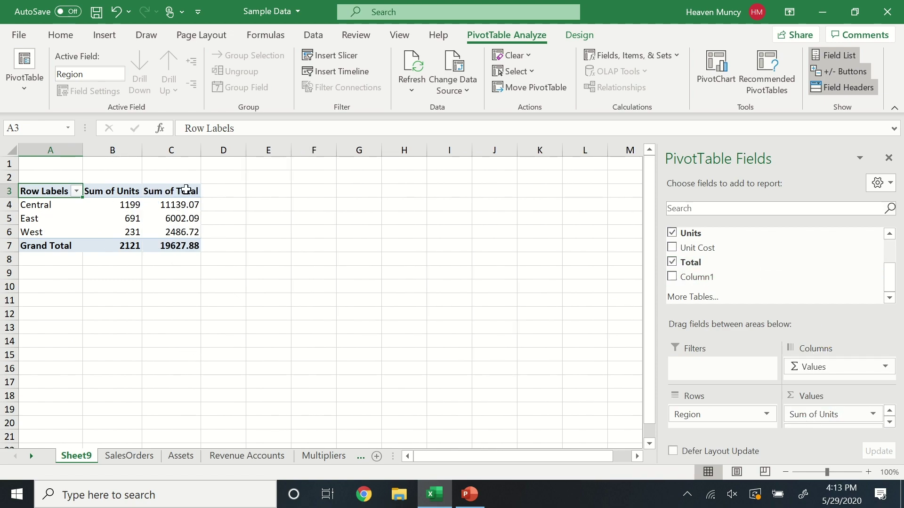
left_click_drag(134, 151, 182, 152)
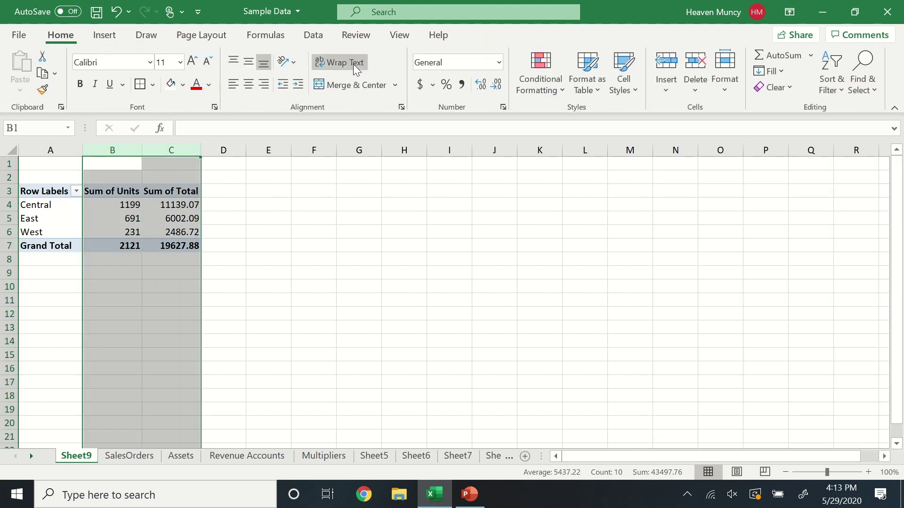
left_click(460, 86)
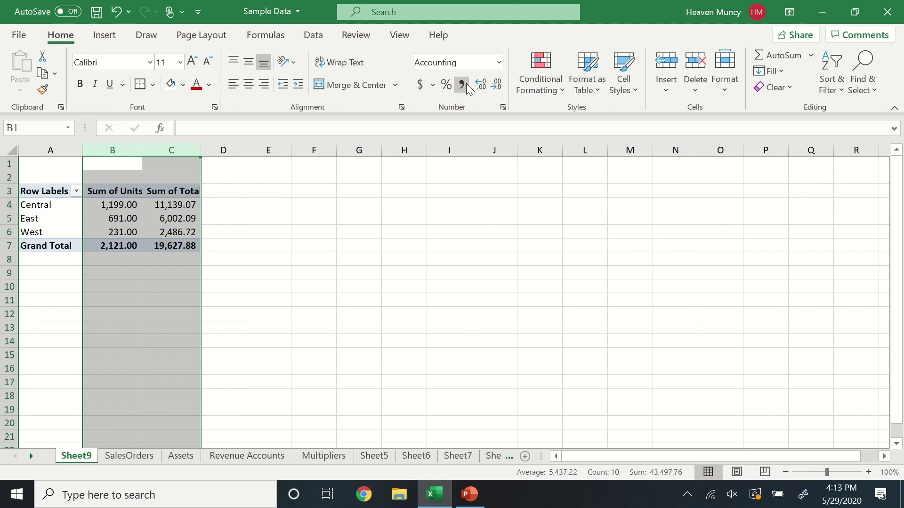
left_click(218, 257)
left_click(135, 202)
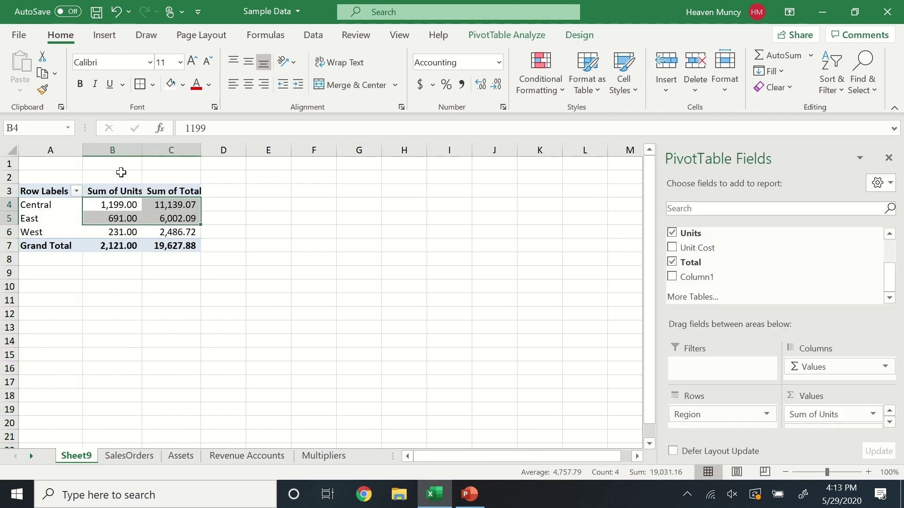
Try the dollar accounting format on columns B and C, and return both columns to the comma style
left_click_drag(121, 151, 179, 151)
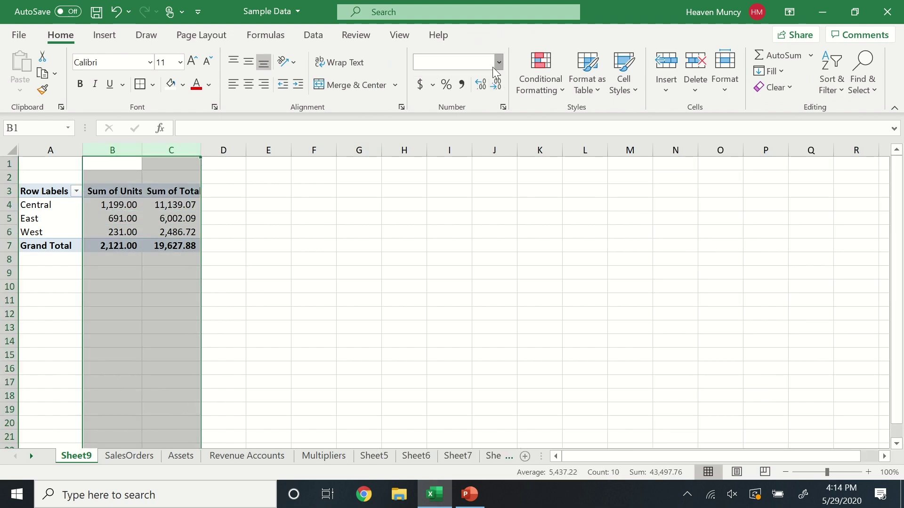
left_click(499, 61)
left_click(628, 226)
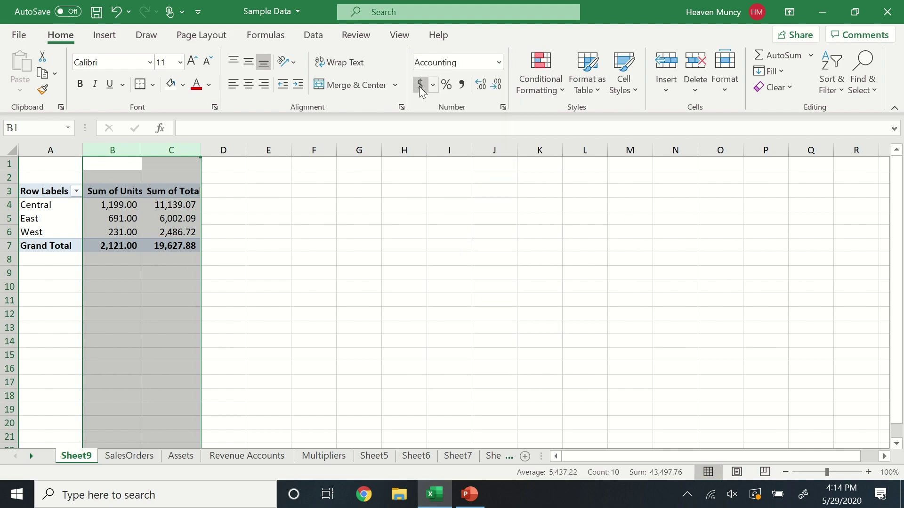
left_click(420, 85)
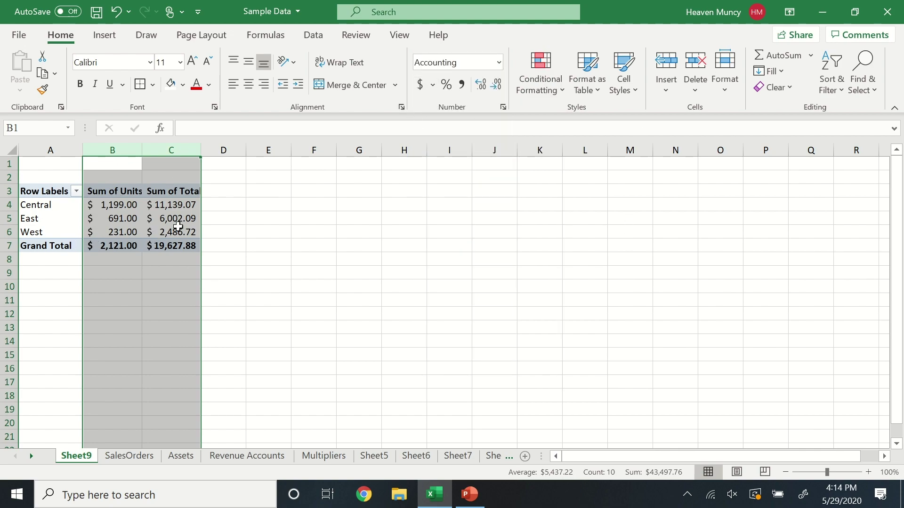
left_click(461, 85)
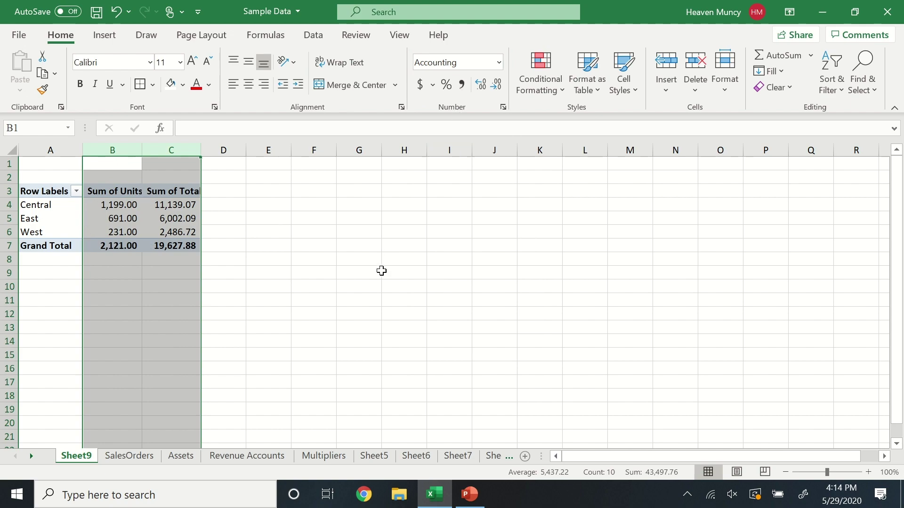
left_click(294, 246)
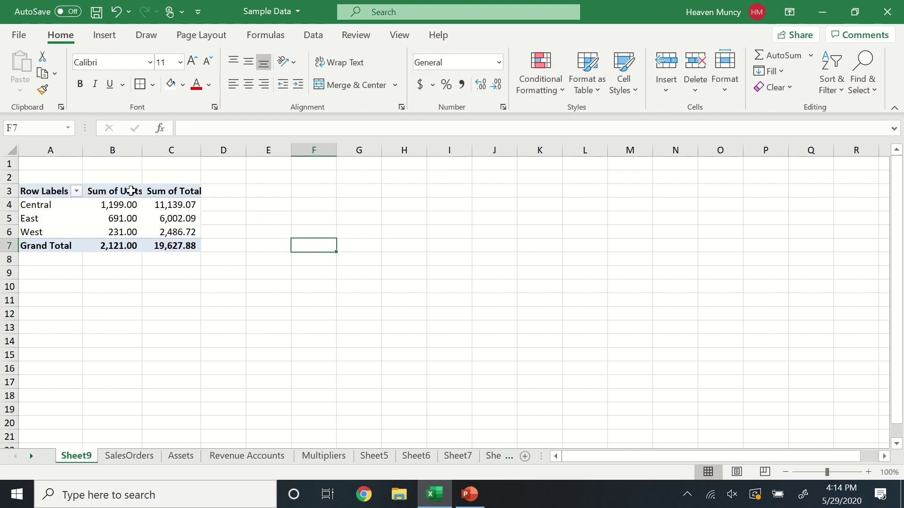
Format only the Sum of Total column with the dollar accounting format
left_click(177, 150)
left_click(420, 85)
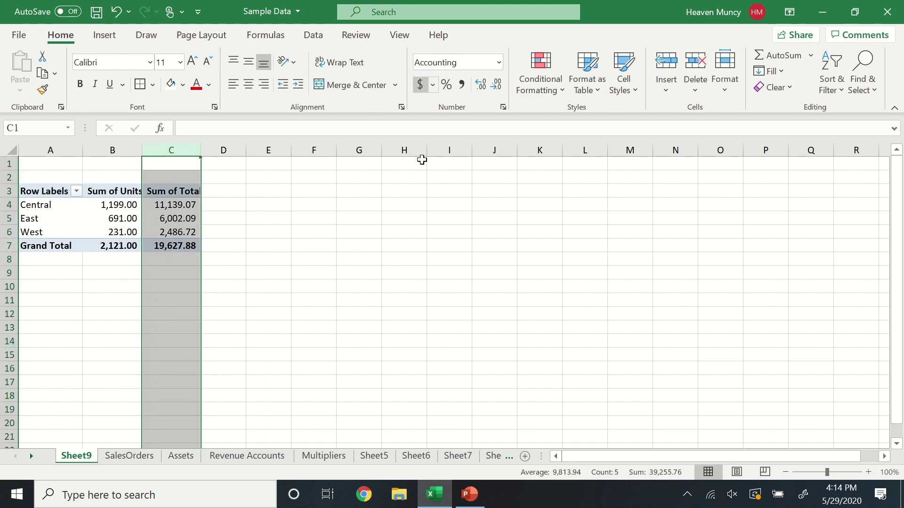
left_click(359, 246)
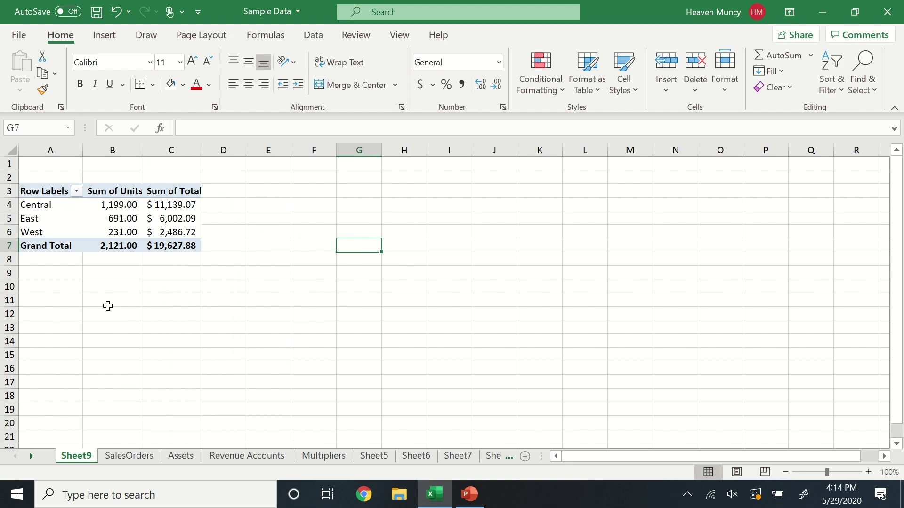
Remove Total, Units and Region from the PivotTable to clear its layout
left_click(45, 190)
left_click(672, 262)
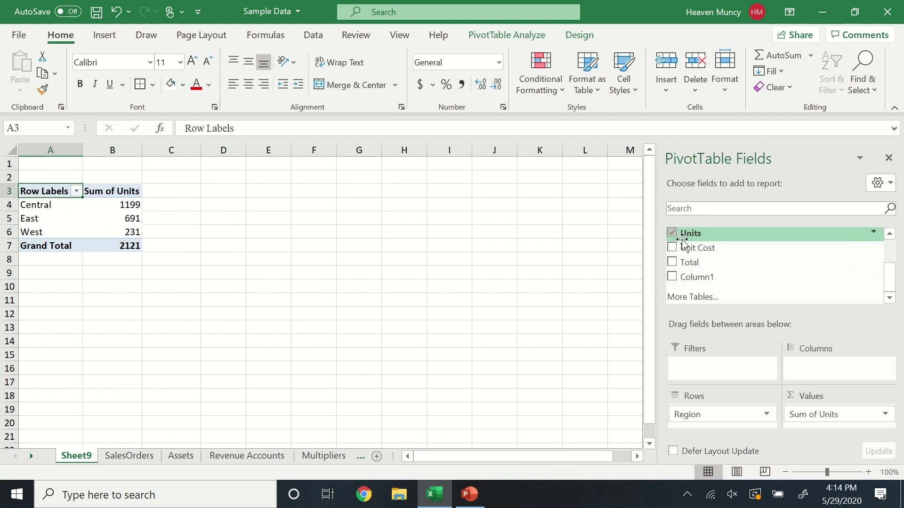
left_click(673, 233)
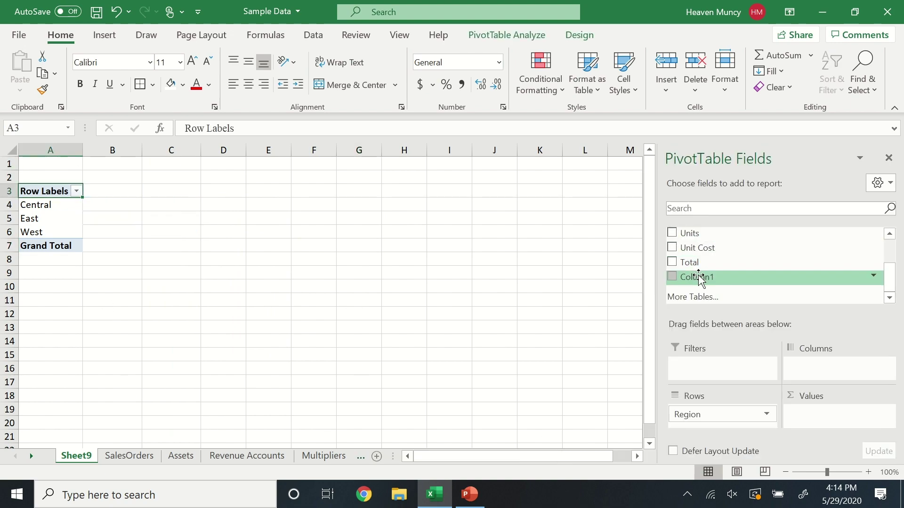
scroll(699, 246, "up", 2)
left_click(696, 248)
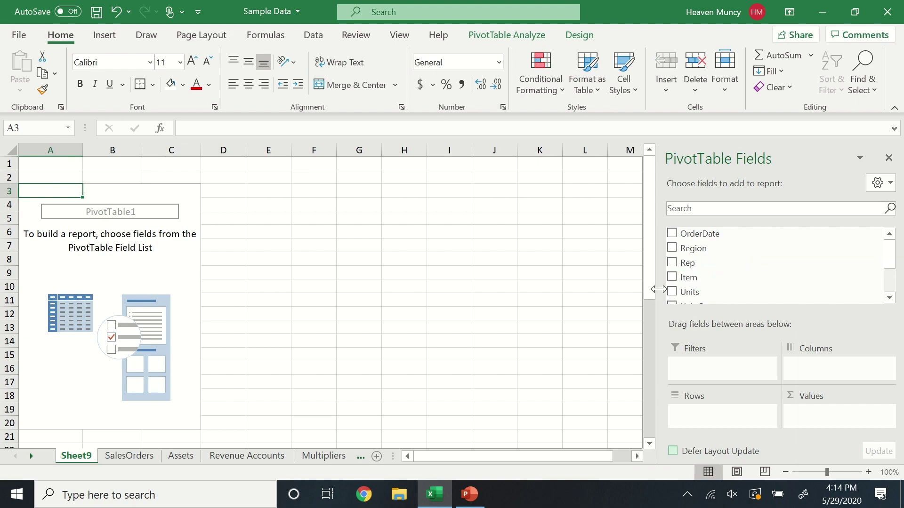
Rebuild the PivotTable with Rep in the rows and both Units and Total in the values
left_click(700, 262)
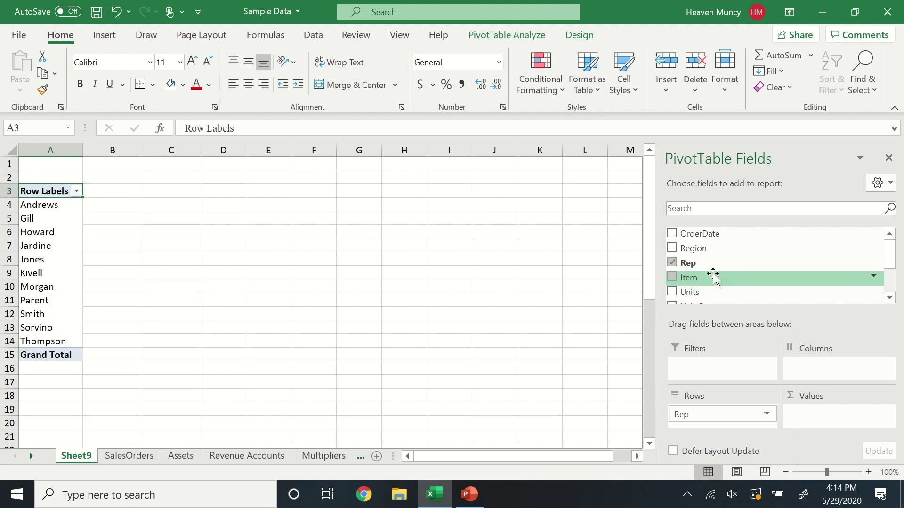
left_click_drag(701, 292, 805, 412)
scroll(789, 296, "down", 3)
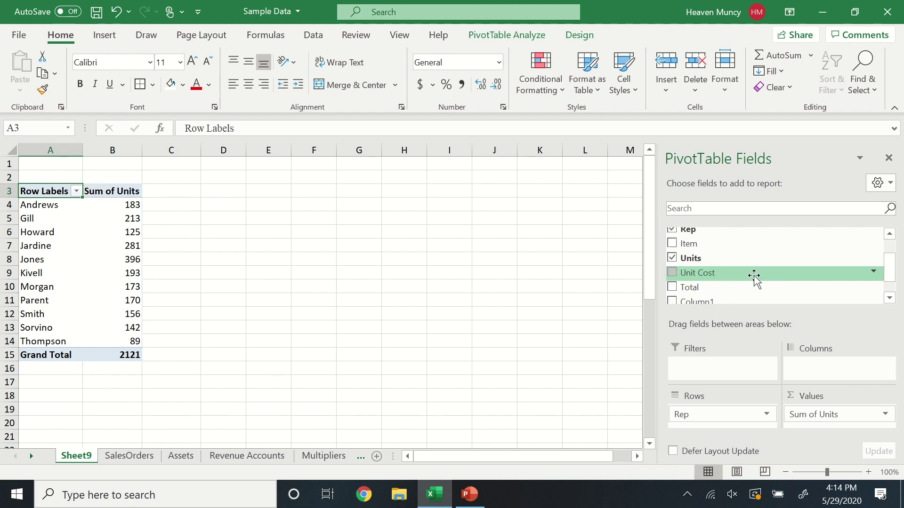
left_click_drag(688, 262, 821, 426)
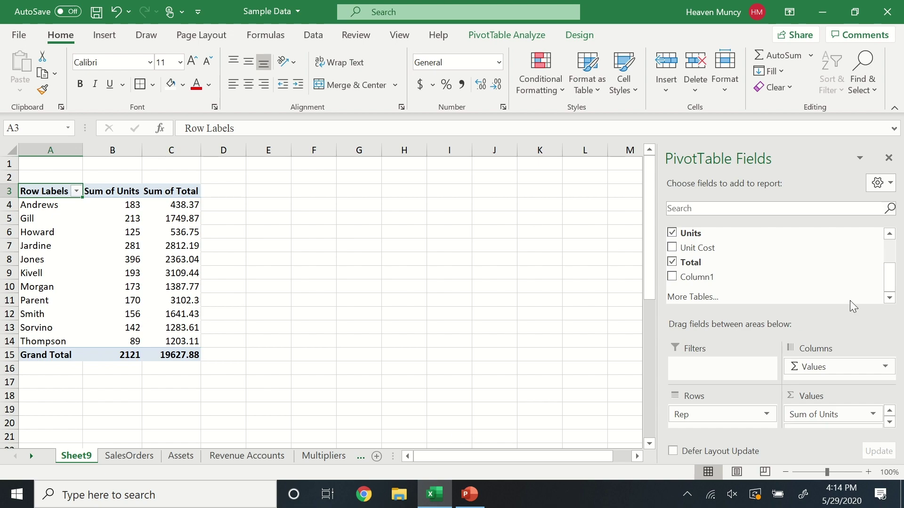
Filter the PivotTable's row labels to show only the third rep in the list
left_click(76, 192)
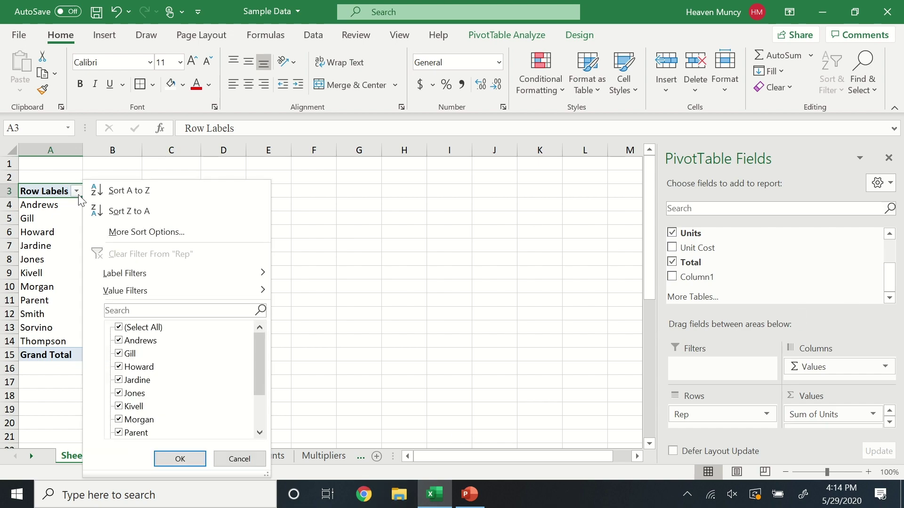
left_click(119, 328)
left_click(118, 367)
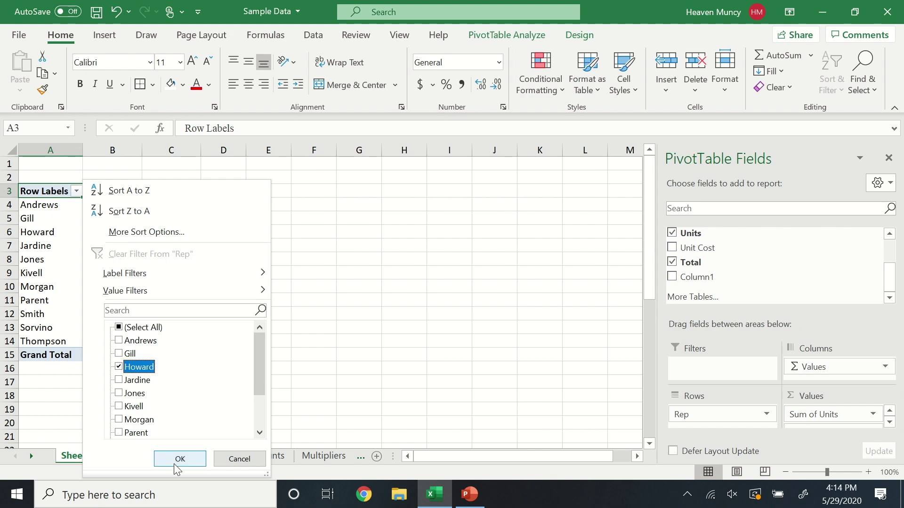
left_click(179, 459)
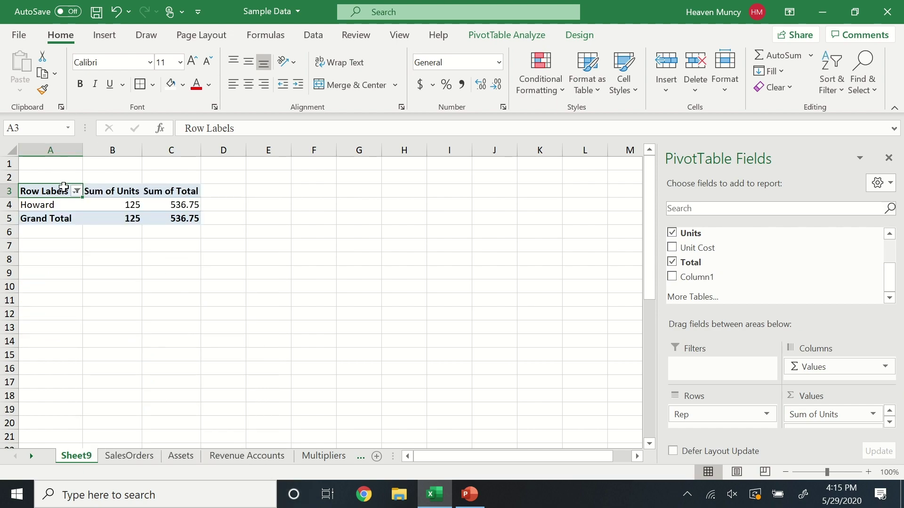
Extend the row label filter to also include the third-to-last rep in the list
left_click(78, 195)
scroll(155, 383, "down", 2)
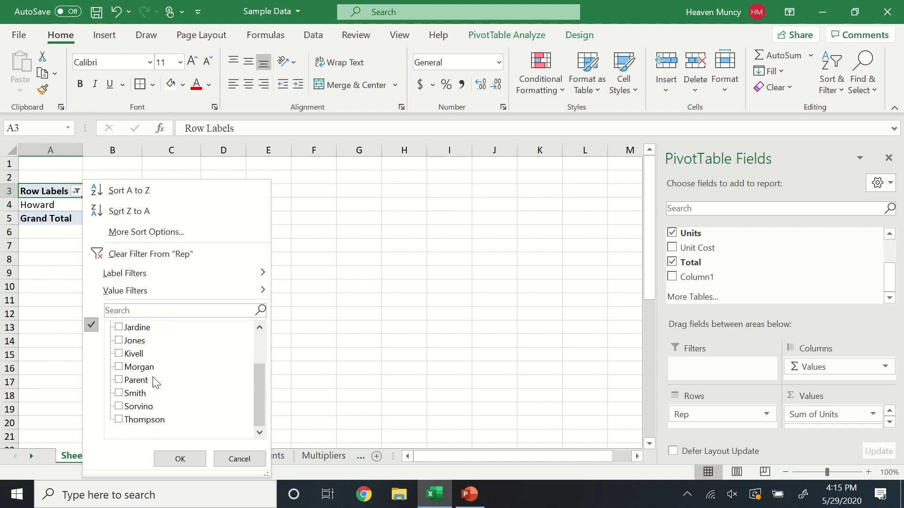
left_click(119, 393)
left_click(179, 459)
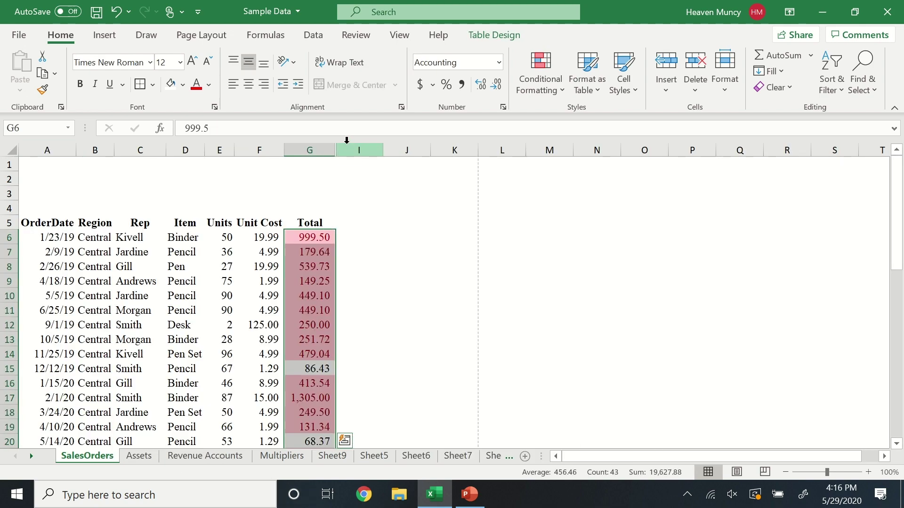
Unhide the hidden column H between columns G and I on the SalesOrders sheet
left_click_drag(359, 149, 327, 143)
right_click(327, 143)
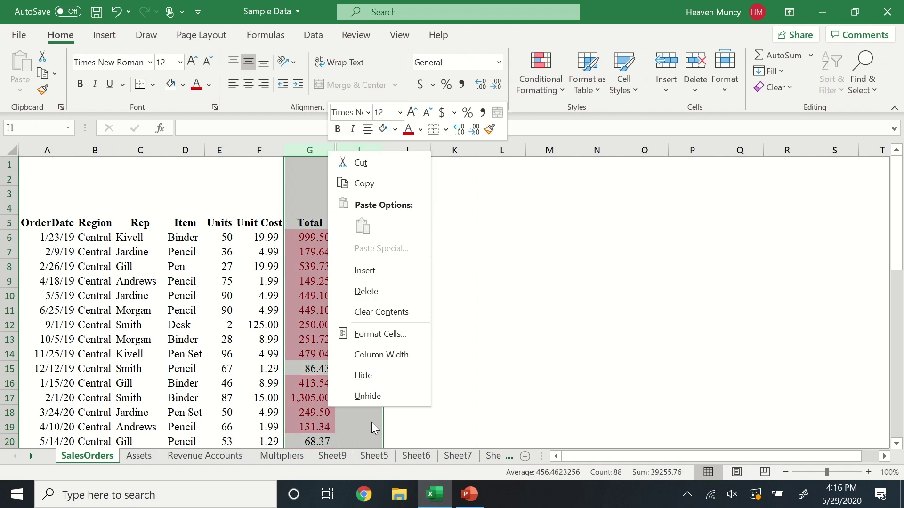
left_click(369, 395)
left_click(415, 273)
Compare the contents of H7 under Column1 with G7 under Total to see which cell holds a formula
left_click(366, 248)
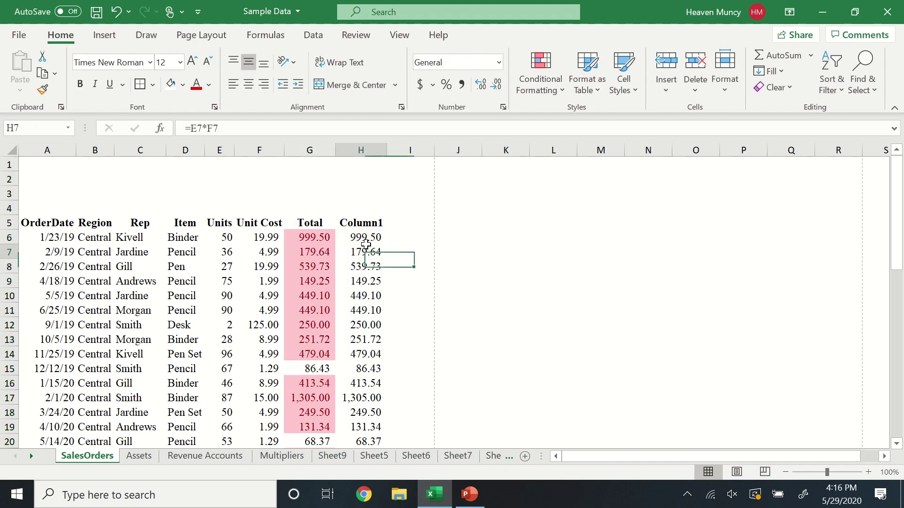
left_click(381, 326)
left_click(357, 257)
left_click(208, 128)
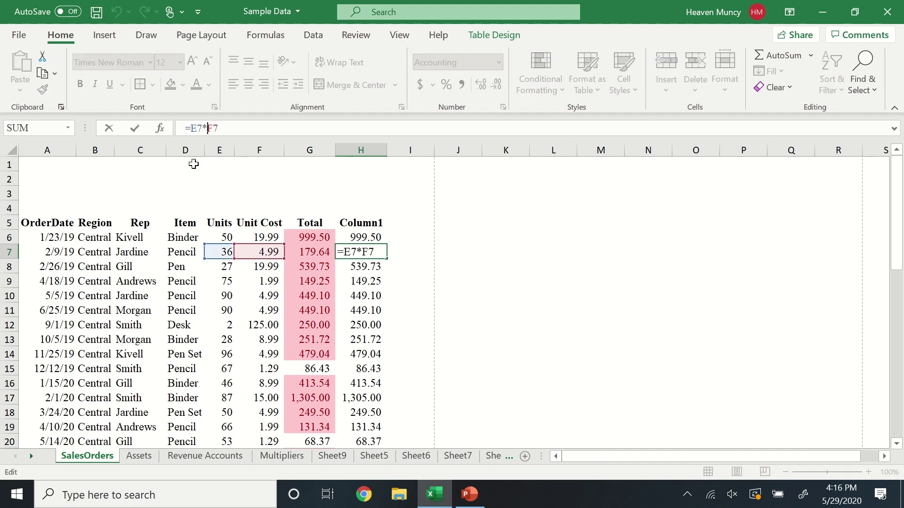
key("Return")
left_click(307, 248)
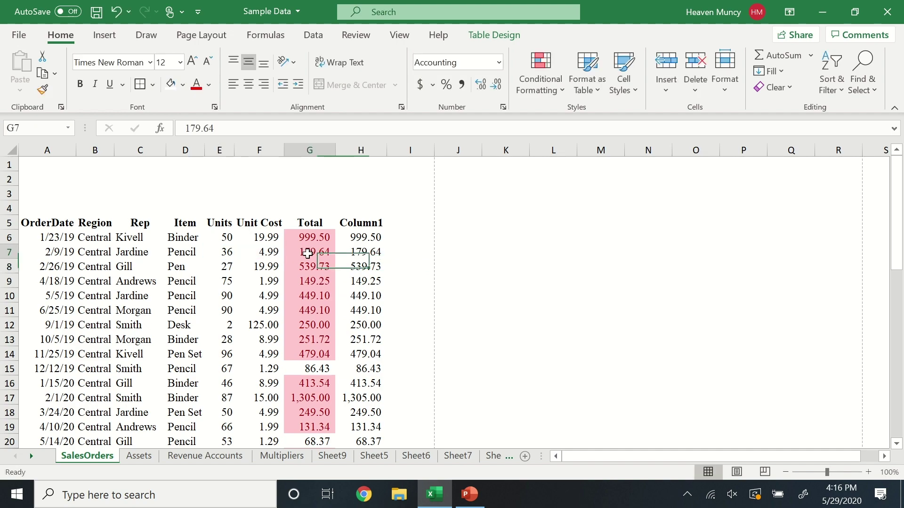
left_click(203, 129)
key("Return")
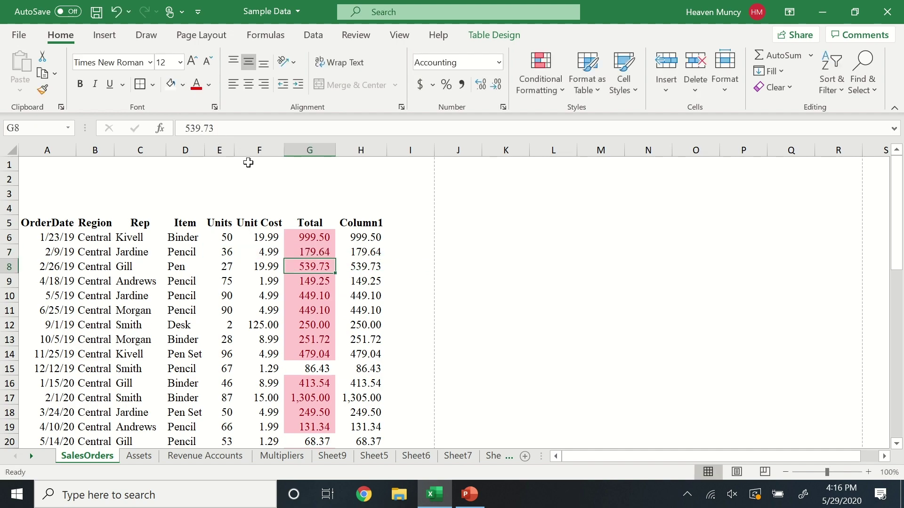
Copy the whole of column H and paste it normally into column L
left_click(365, 150)
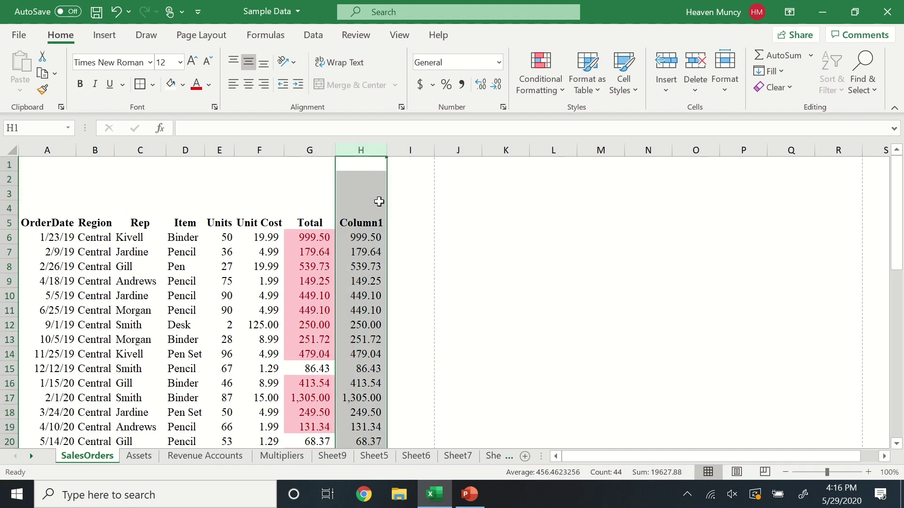
key("ctrl+c")
left_click(554, 150)
key("ctrl+v")
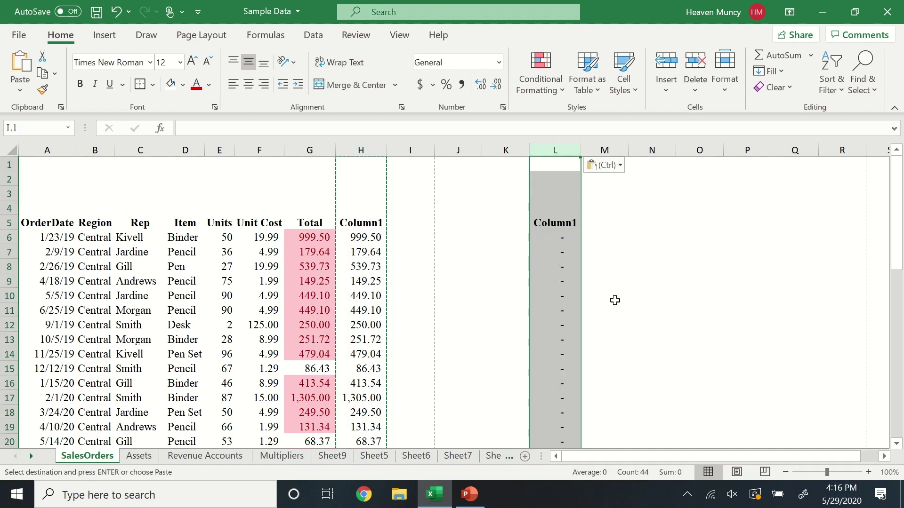
scroll(567, 277, "down", 6)
scroll(563, 306, "up", 6)
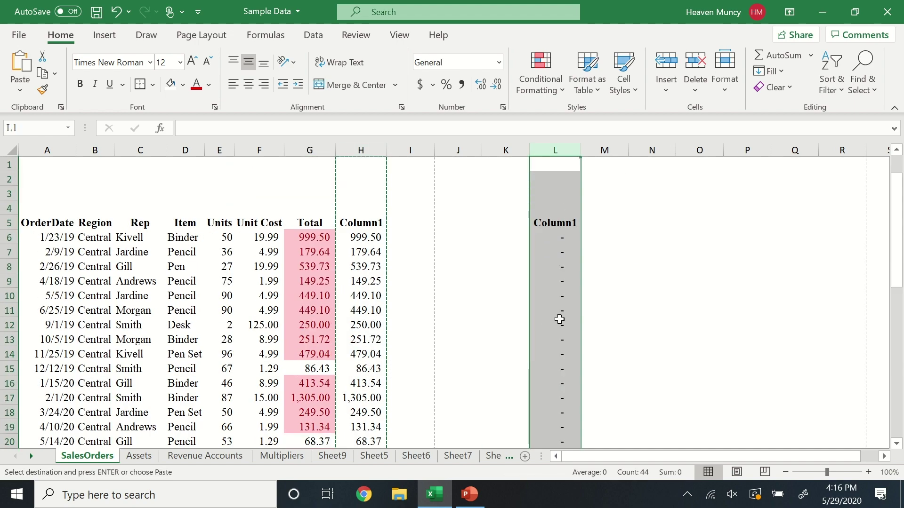
Inspect the formula in cell L8 of the pasted column to check its cell references
left_click(556, 271)
left_click(199, 128)
key("Return")
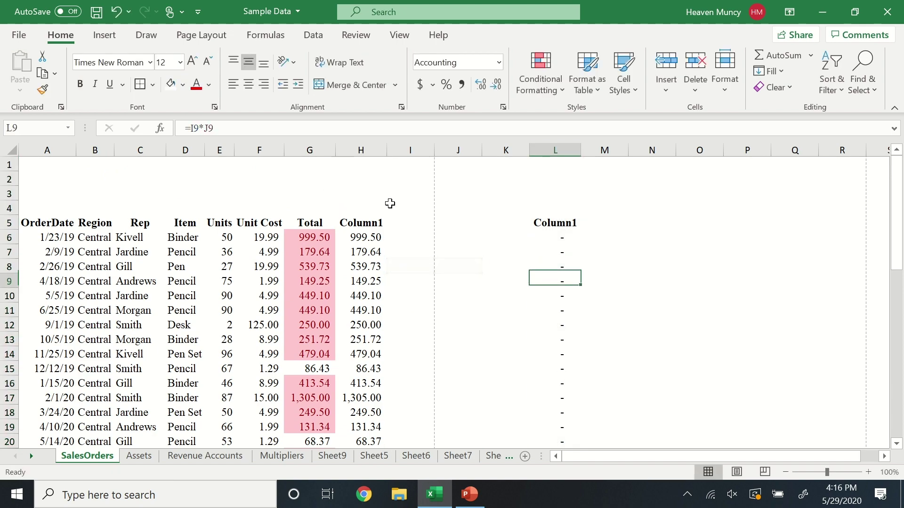
Undo the pasted copy of Column1 in column L
left_click(555, 150)
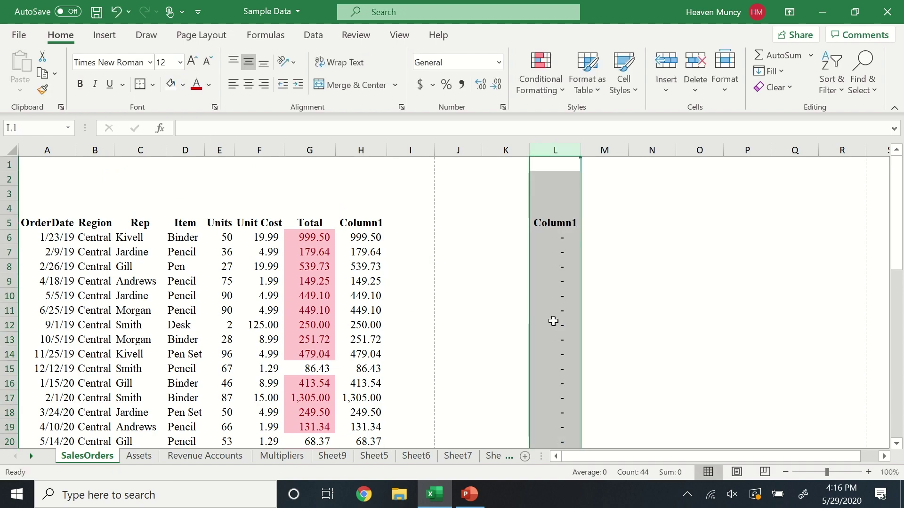
scroll(584, 323, "down", 7)
key("ctrl+z")
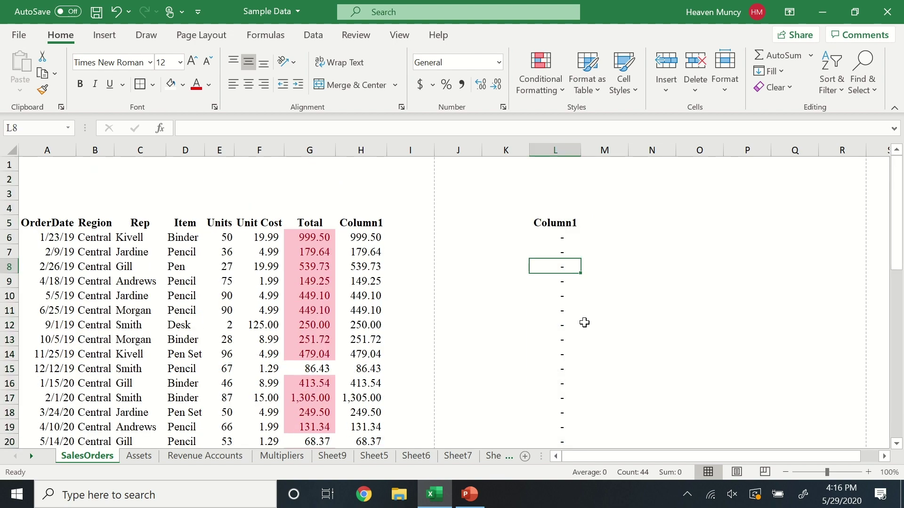
key("ctrl+z")
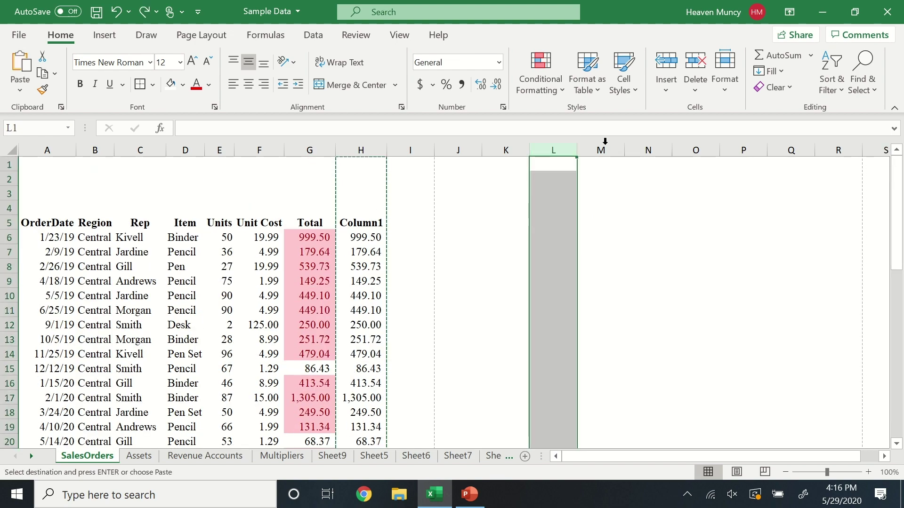
Paste the copied Column1 into column L as values only, fit the column width and apply comma number style
right_click(554, 171)
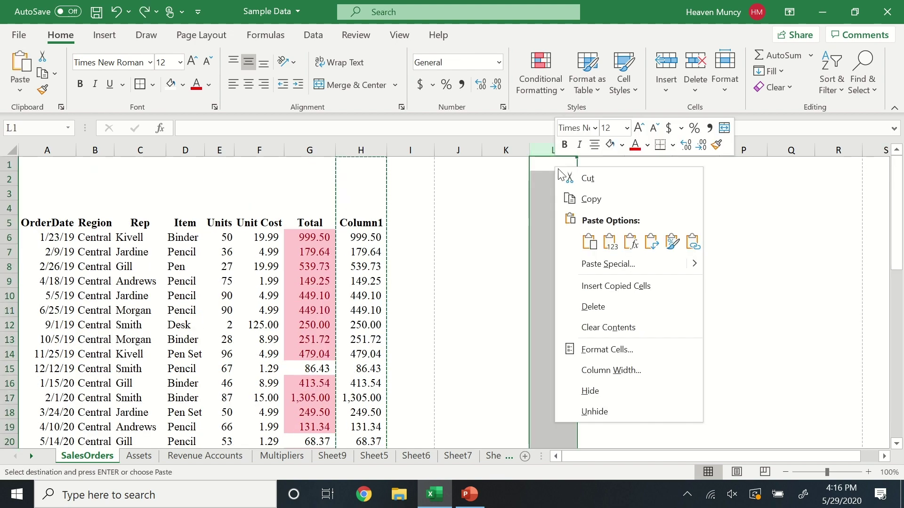
left_click(609, 243)
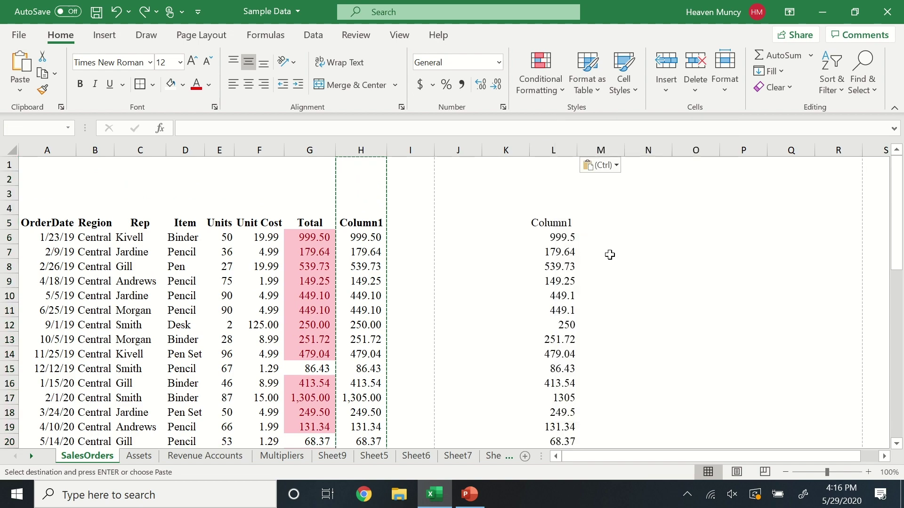
double_click(579, 150)
left_click(462, 84)
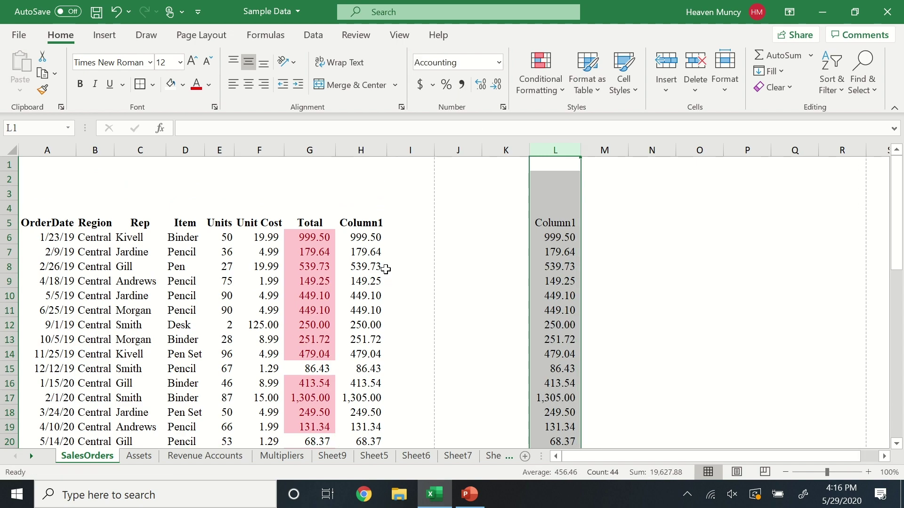
left_click(306, 219)
left_click(309, 149)
left_click(315, 280)
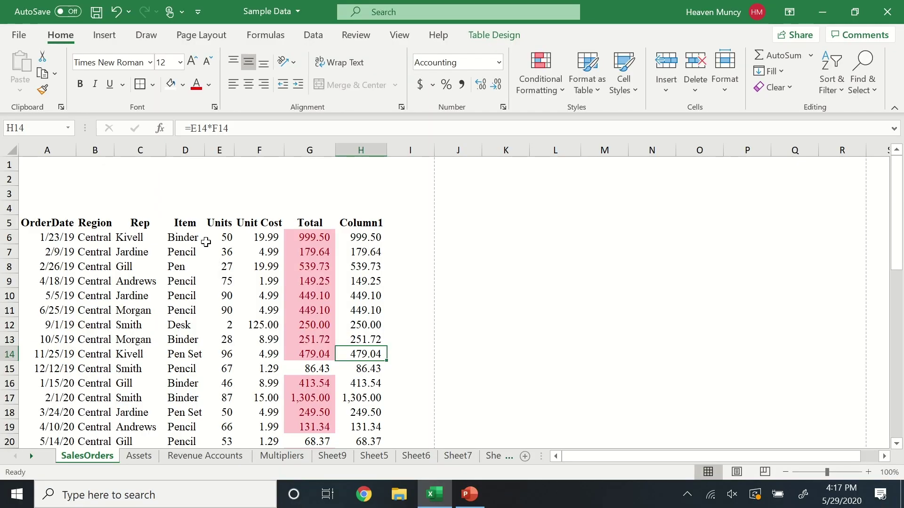
Sort all the sales order records by Item from A to Z
left_click_drag(51, 233, 354, 424)
scroll(377, 268, "up", 10)
left_click(313, 35)
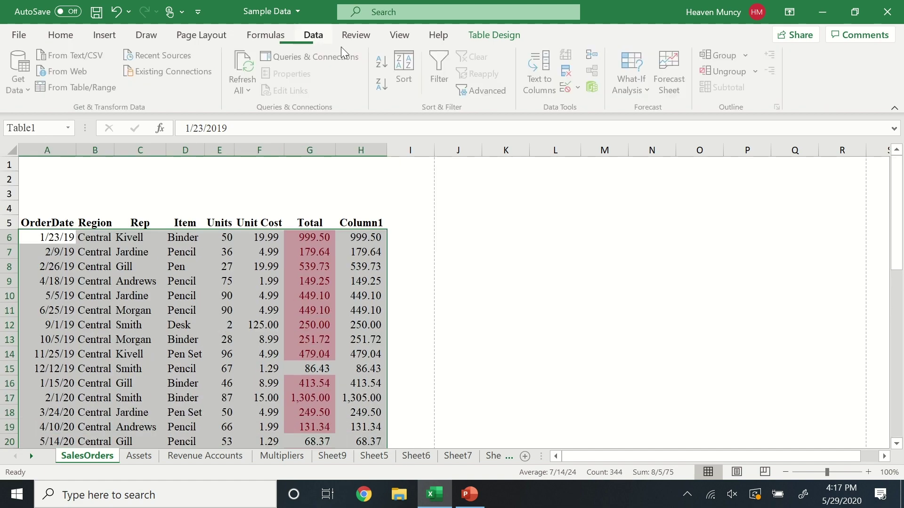
left_click(404, 69)
left_click(516, 193)
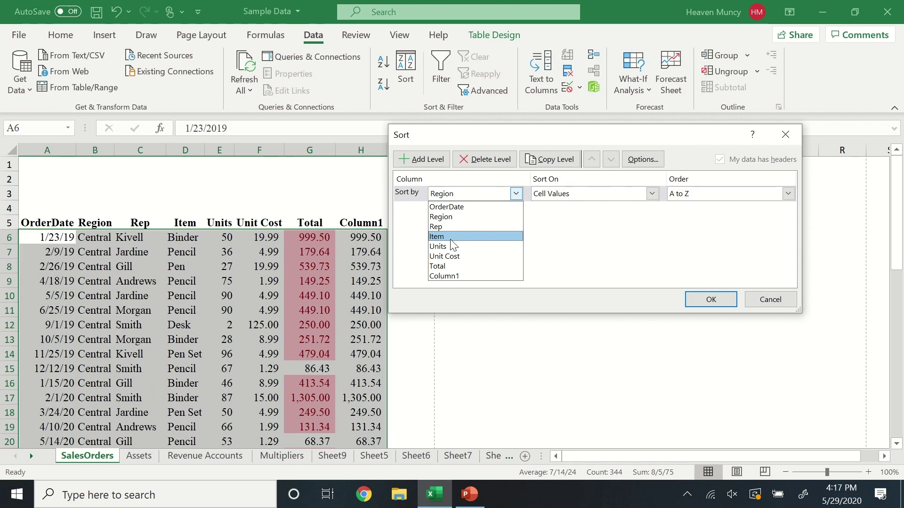
left_click(436, 237)
left_click(713, 299)
left_click(293, 308)
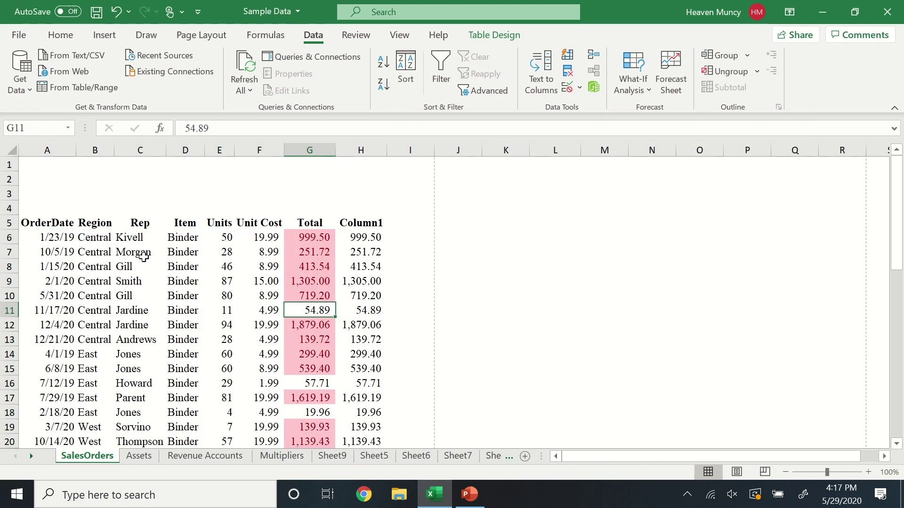
Insert two blank rows at row 21, between the Binder and Desk groups
scroll(216, 338, "down", 4)
left_click(12, 281)
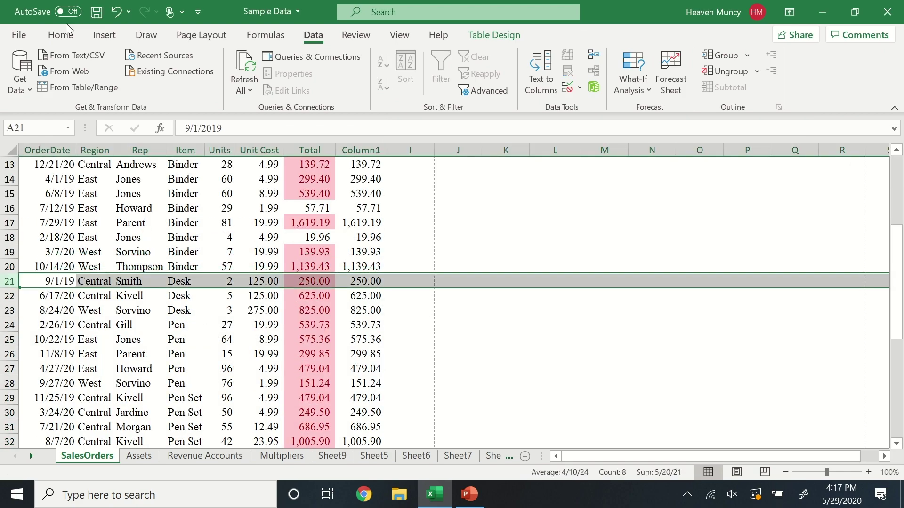
left_click(60, 35)
left_click(663, 60)
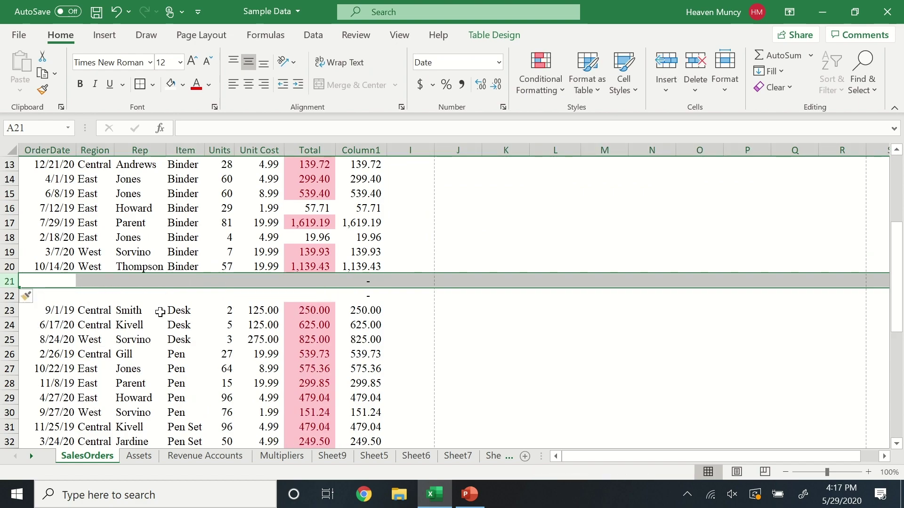
Insert two blank rows at row 26, between the Desk and Pen groups
scroll(143, 219, "down", 3)
left_click(11, 228)
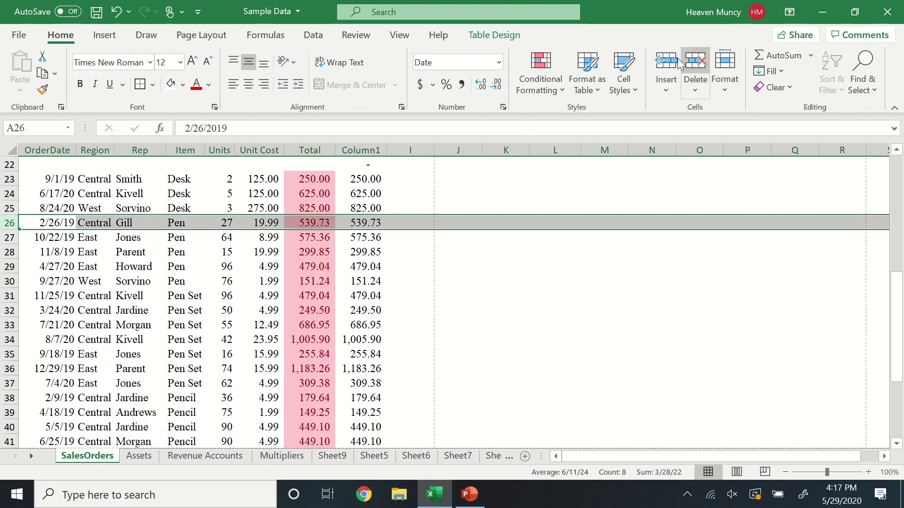
left_click(666, 60)
left_click(666, 61)
Add a bottom border to G20, the last Binder amount in the Total column
scroll(154, 290, "up", 5)
left_click(310, 252)
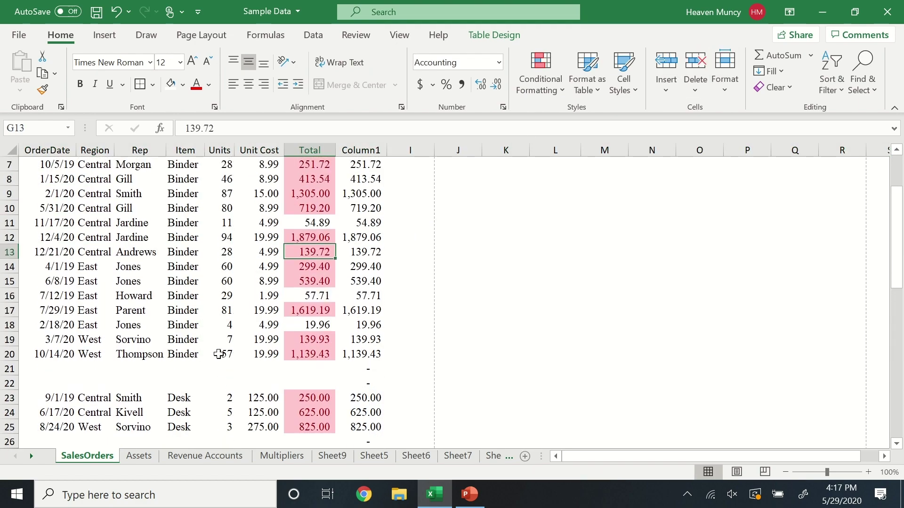
left_click(331, 351)
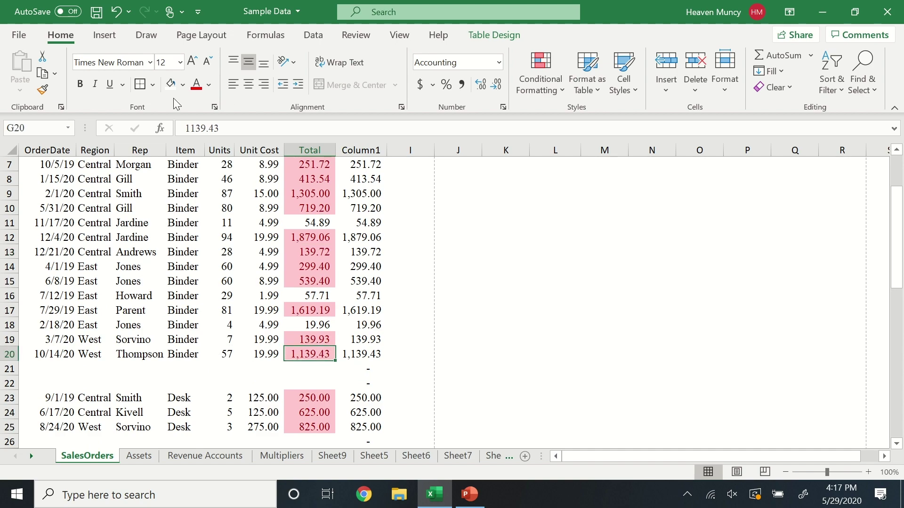
left_click(149, 90)
left_click(188, 130)
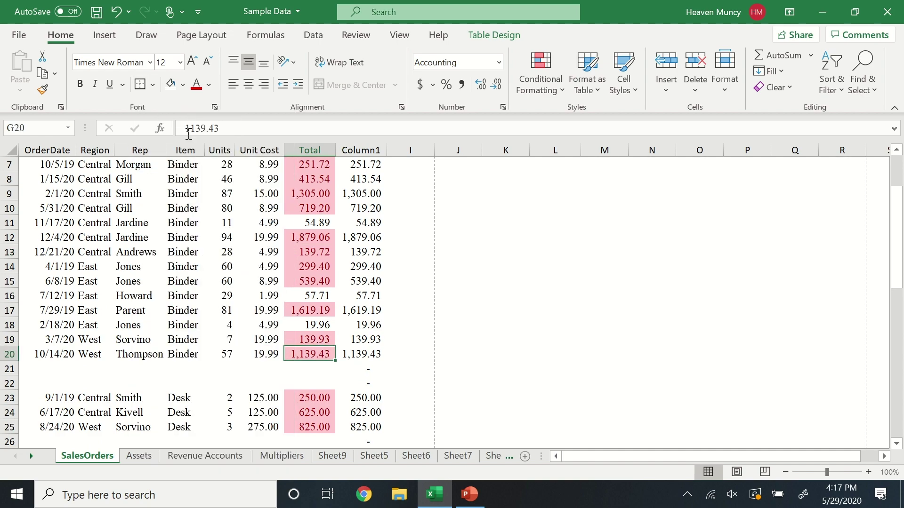
Total the Binder amounts in G21 with AutoSum
left_click(320, 368)
left_click(767, 55)
key("Return")
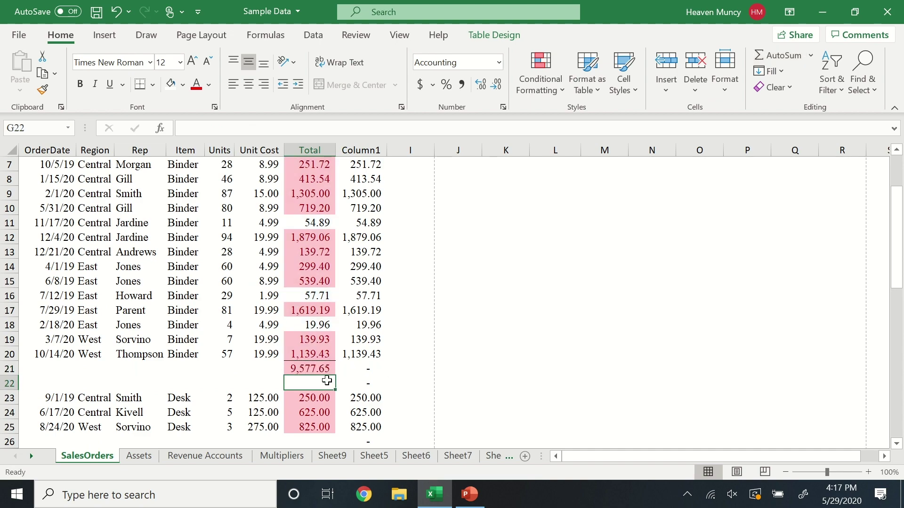
Check which range the Binder subtotal formula in G21 covers, leaving the formula as it is
left_click(320, 367)
left_click(273, 128)
scroll(338, 301, "up", 1)
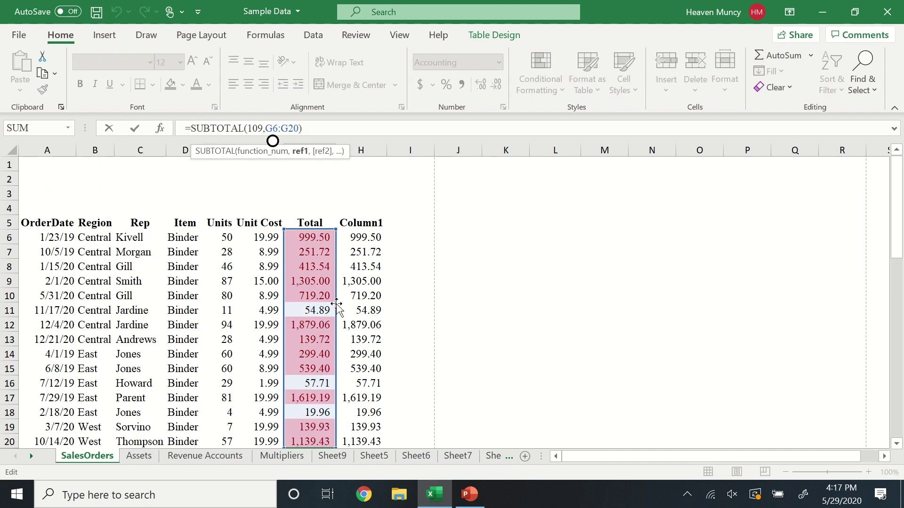
scroll(337, 300, "down", 2)
key("Return")
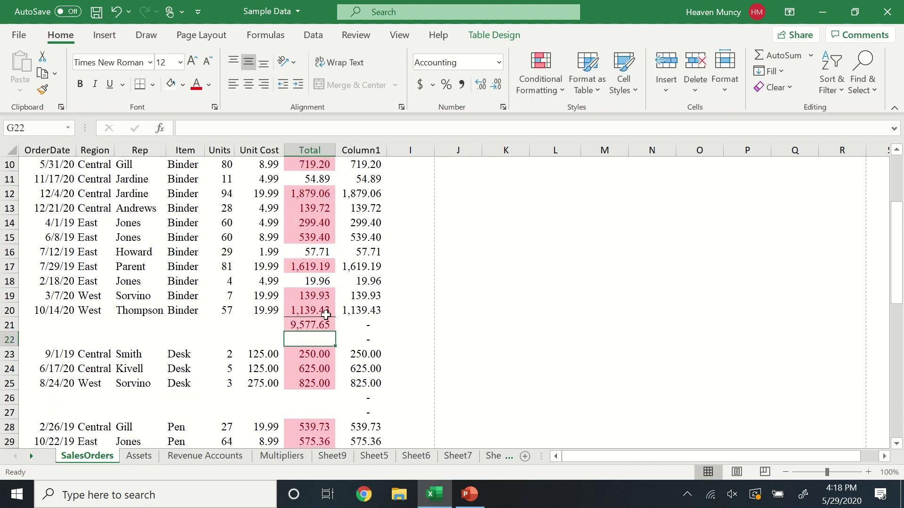
Clear the conditional formatting rules from the Binder subtotal cell G21 only
key("Up")
left_click(545, 70)
mouse_move(612, 301)
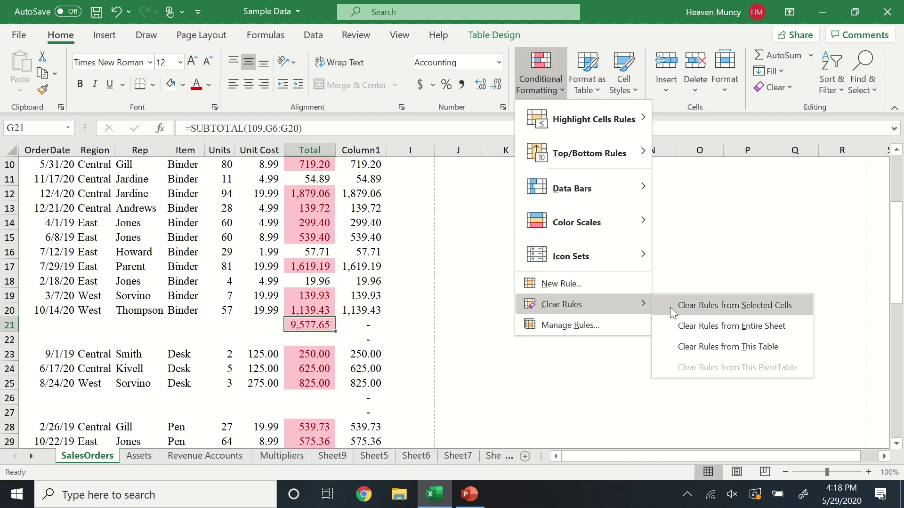
left_click(728, 307)
left_click(452, 382)
Make the Binder subtotal in G21 bold and give it an outside border
left_click(315, 325)
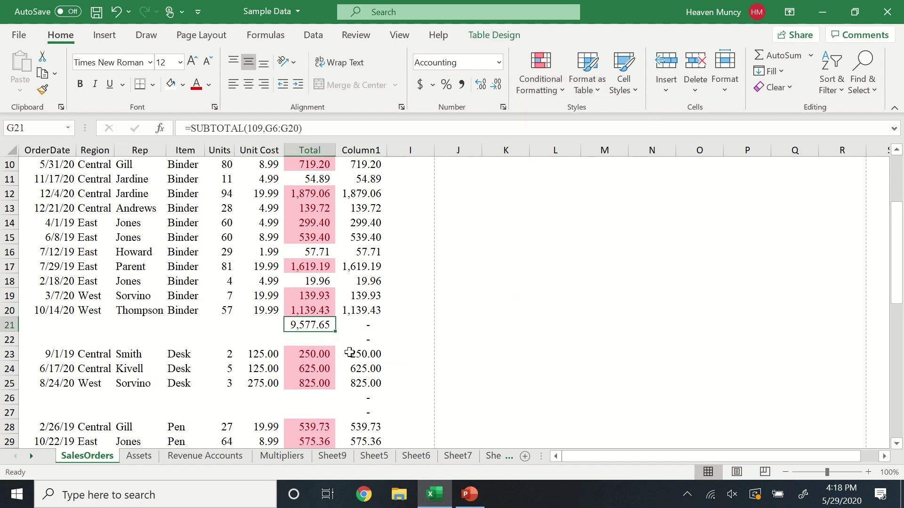
left_click(153, 83)
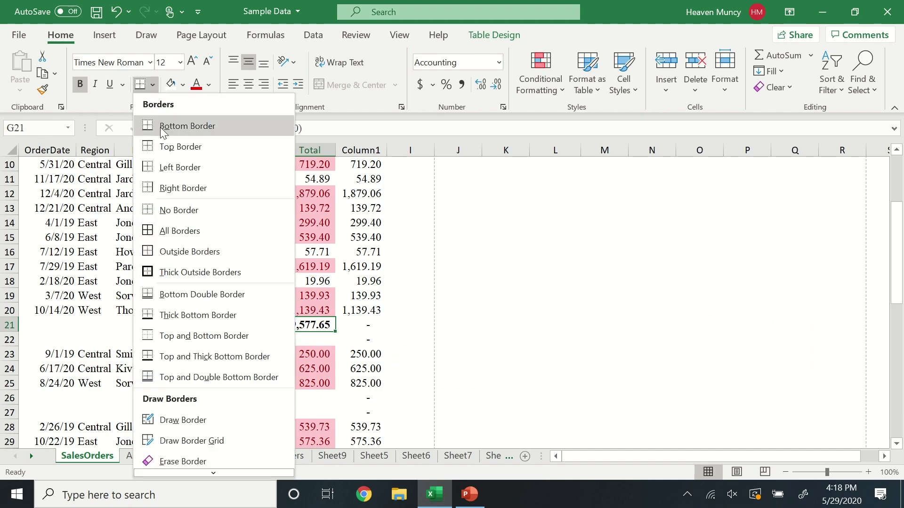
left_click(226, 253)
left_click(505, 354)
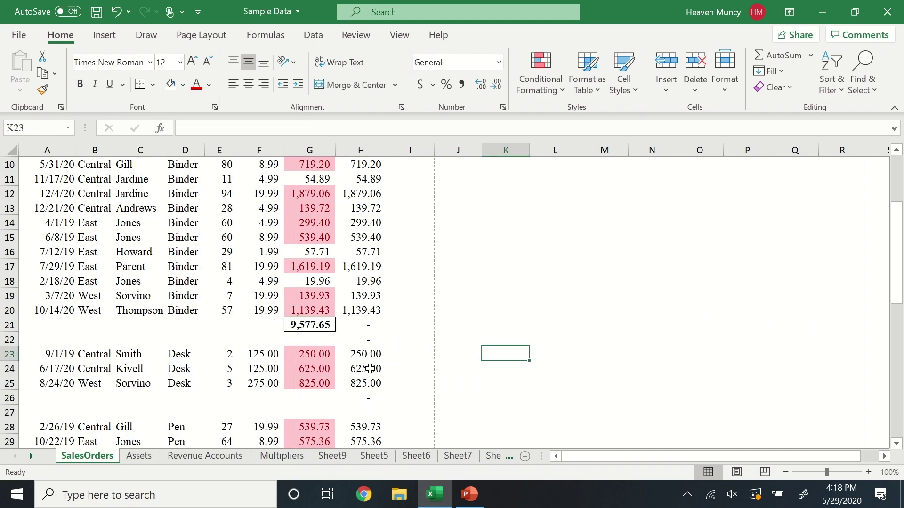
Move the Binder subtotal from G21 to I21, outside the Total column
left_click(334, 331)
scroll(462, 376, "up", 3)
scroll(461, 375, "down", 3)
scroll(369, 361, "up", 1)
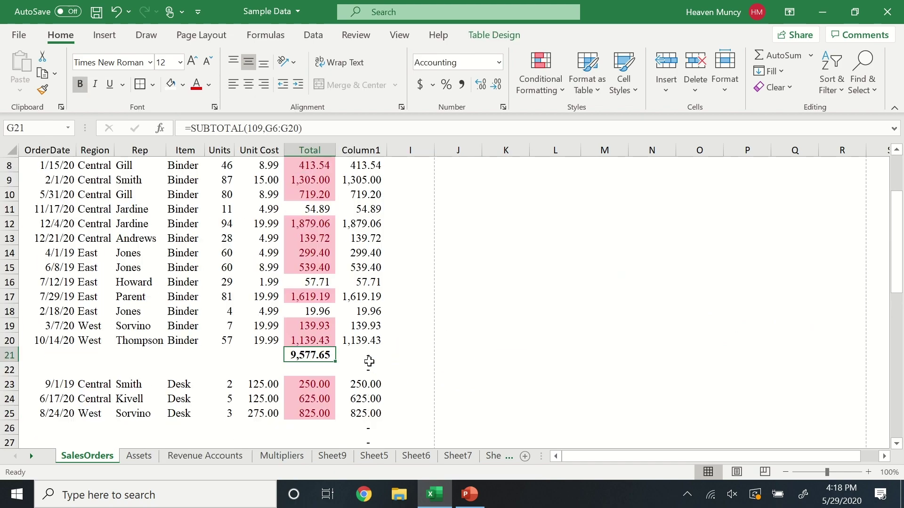
scroll(369, 361, "up", 2)
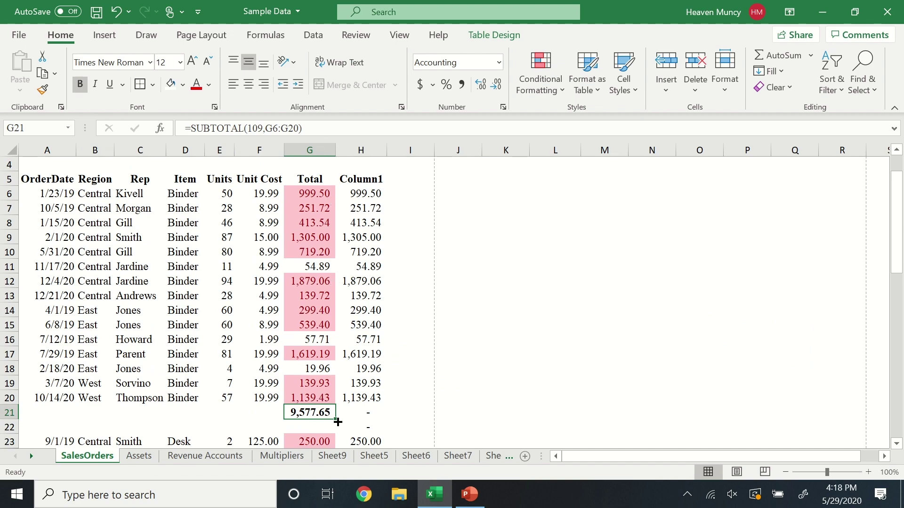
left_click_drag(321, 422, 416, 423)
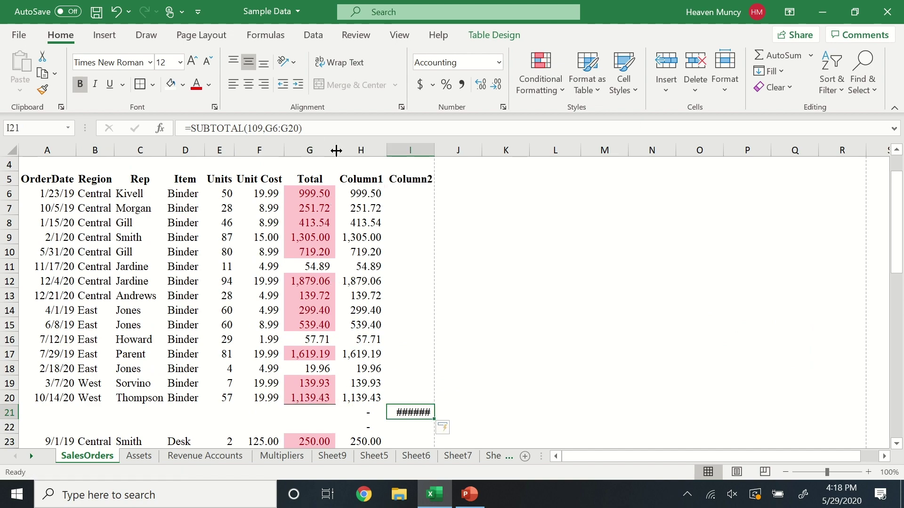
Hide column H, which holds Column1
left_click(359, 149)
right_click(359, 148)
left_click(394, 373)
left_click(367, 412)
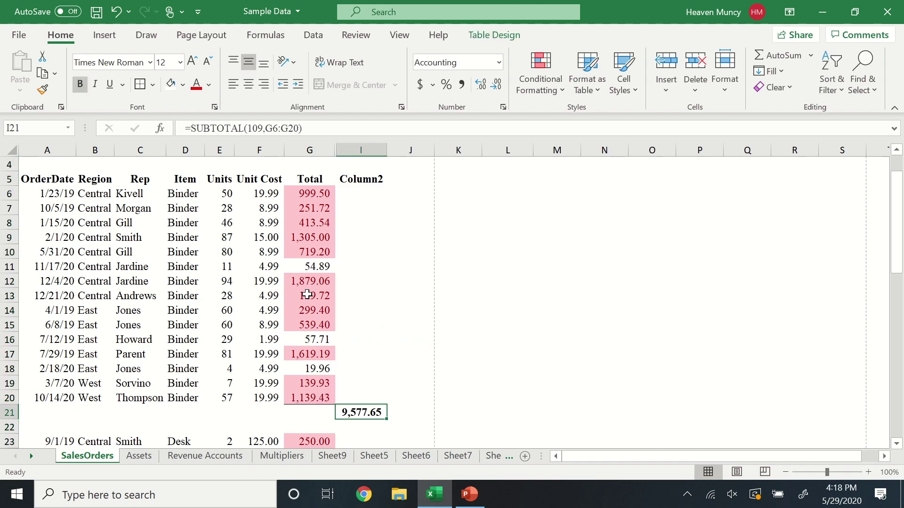
Sum the Desk amounts G23:G25 in cell I26 and make the result bold
scroll(347, 347, "down", 3)
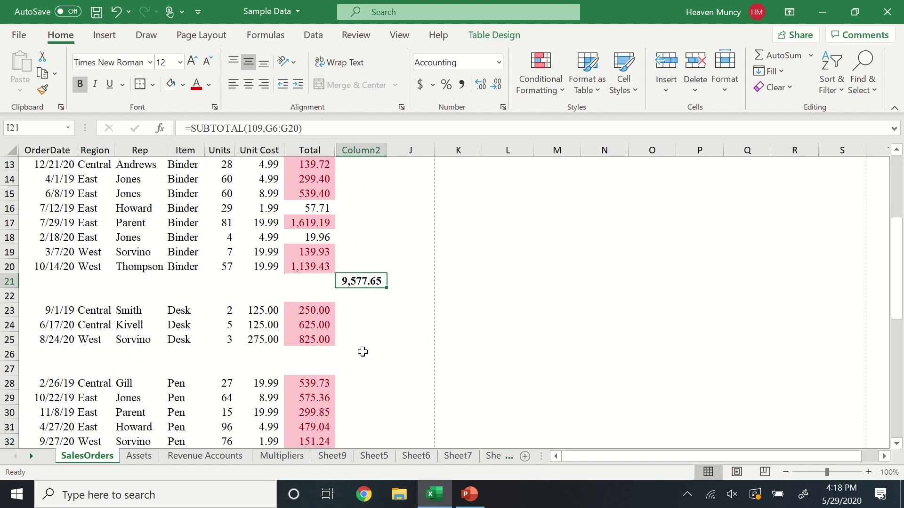
left_click(363, 352)
key("alt+equal")
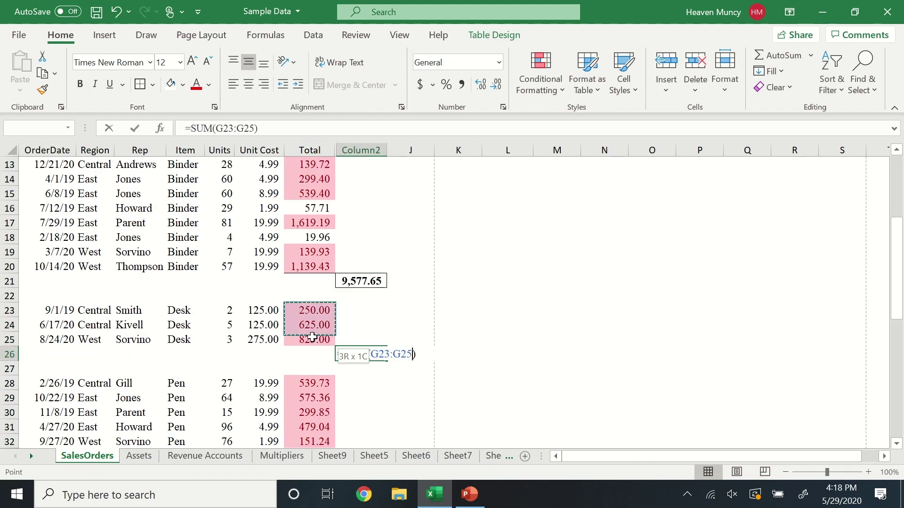
key("Return")
left_click(375, 357)
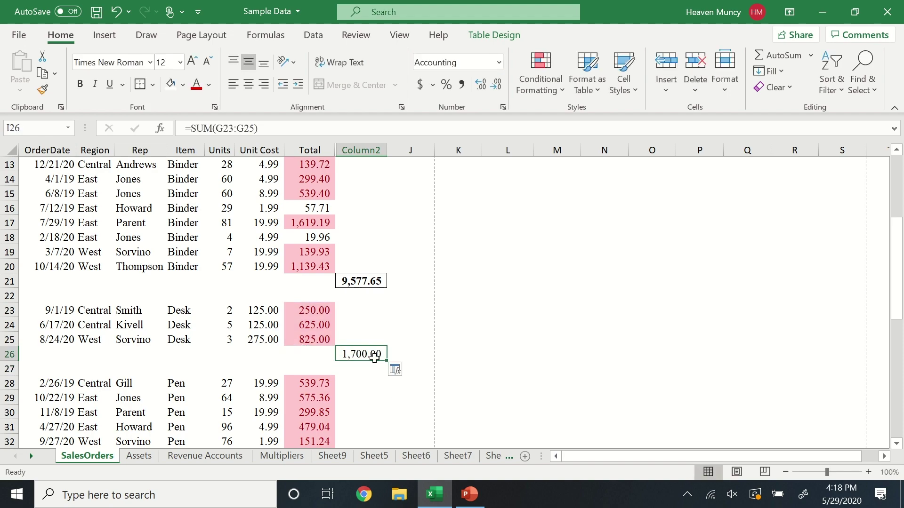
left_click(366, 156)
scroll(446, 295, "down", 8)
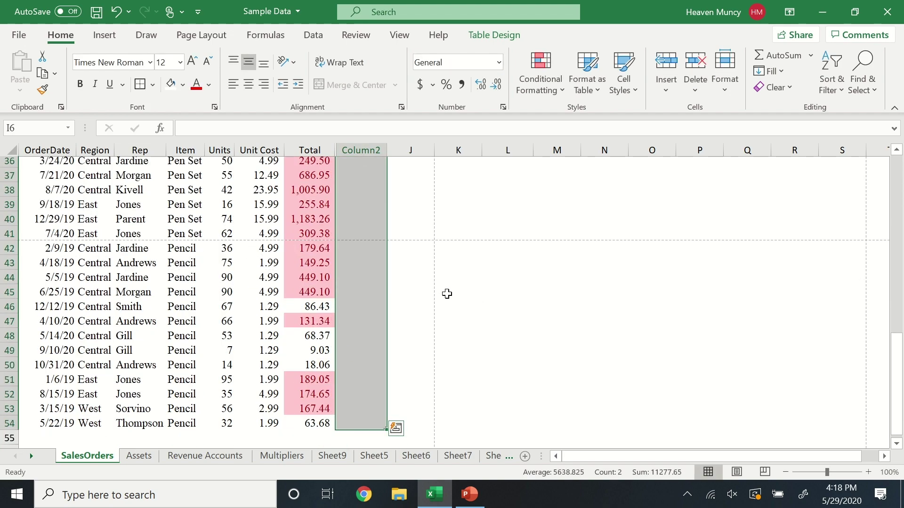
scroll(446, 295, "up", 8)
left_click(447, 295)
left_click(309, 157)
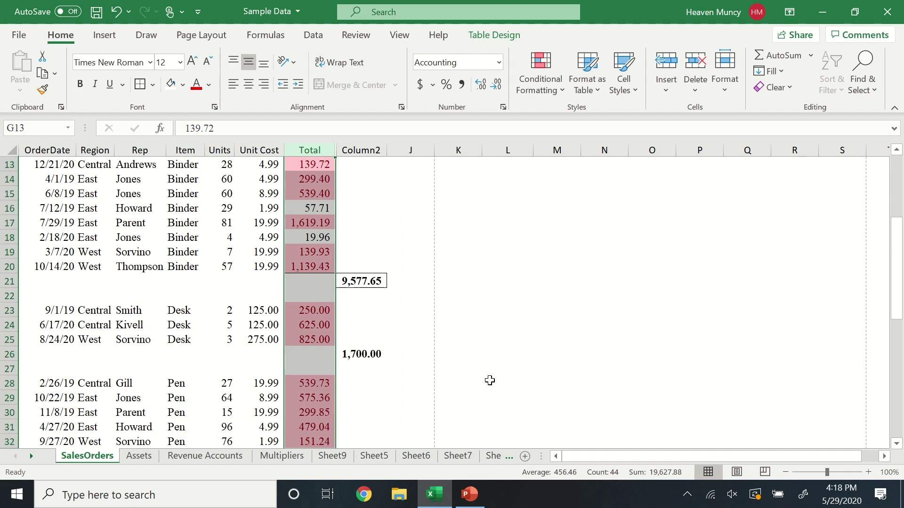
scroll(473, 374, "down", 2)
left_click(376, 358)
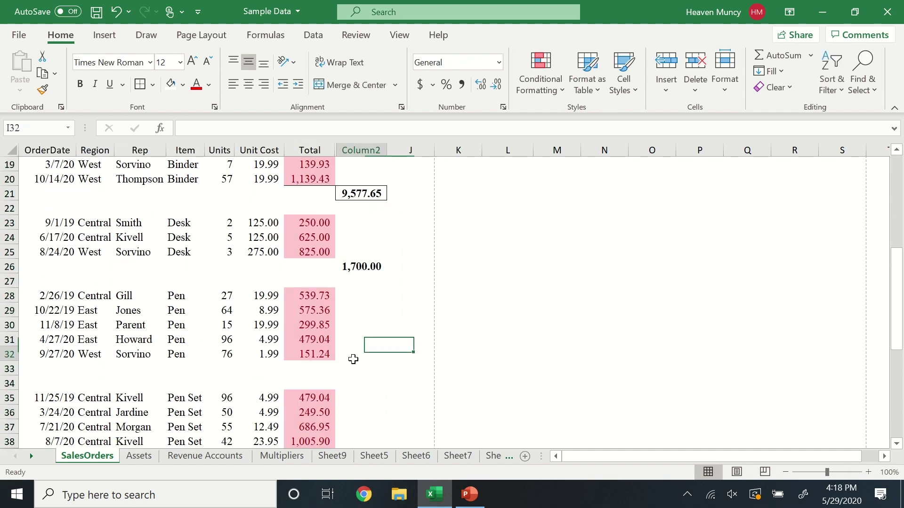
Insert two blank rows at row 42, between the Pen Set and Pencil groups
scroll(305, 376, "down", 2)
scroll(305, 377, "down", 2)
left_click(6, 325)
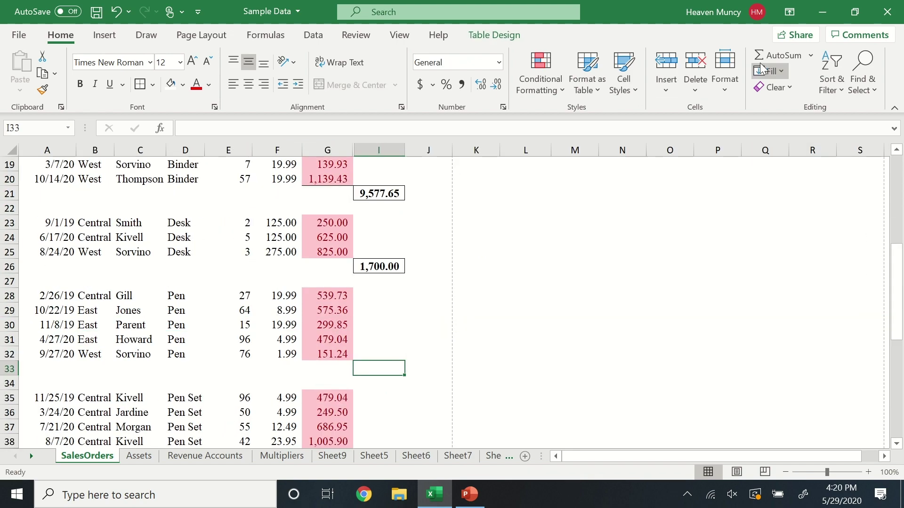
Sum the Pen amounts G28:G32 in cell I33
type("=SUM(")
key("Left")
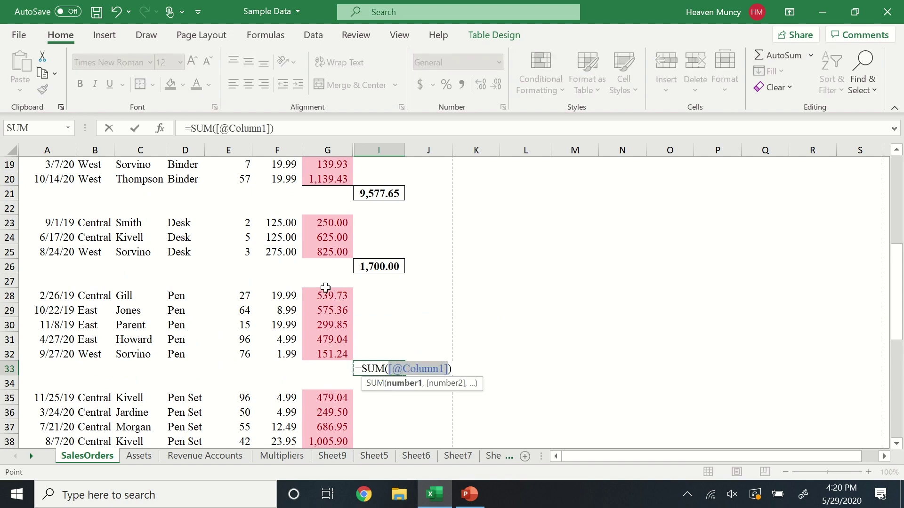
left_click_drag(325, 289, 335, 368)
key("Return")
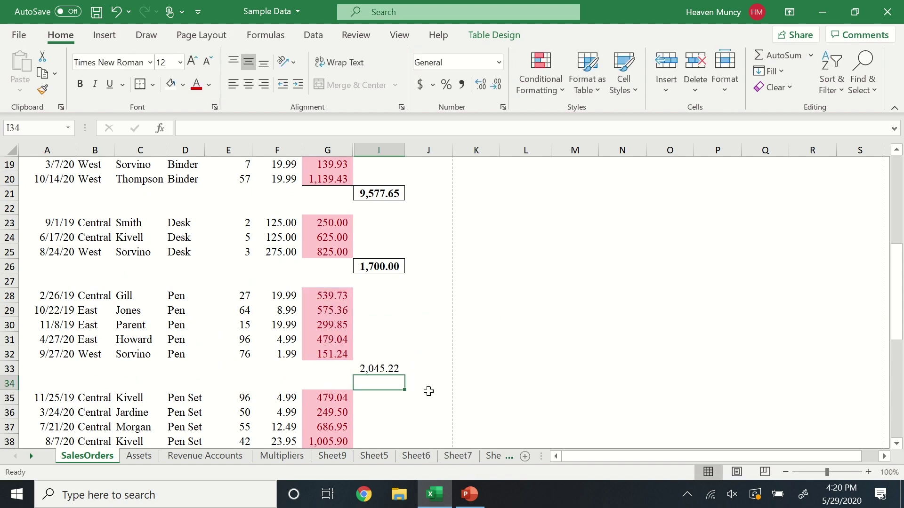
Make the Pen total in I33 bold and add an outside border around it
scroll(428, 394, "down", 2)
left_click(368, 283)
key("ctrl+b")
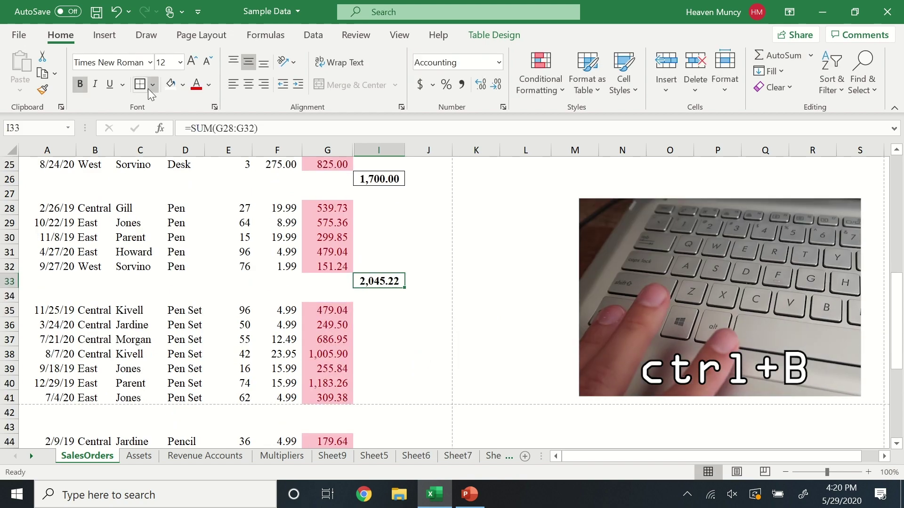
Sum the Pen Set amounts G35:G41 in cell I42, and make the total bold with an outside border
scroll(395, 377, "down", 2)
left_click(380, 322)
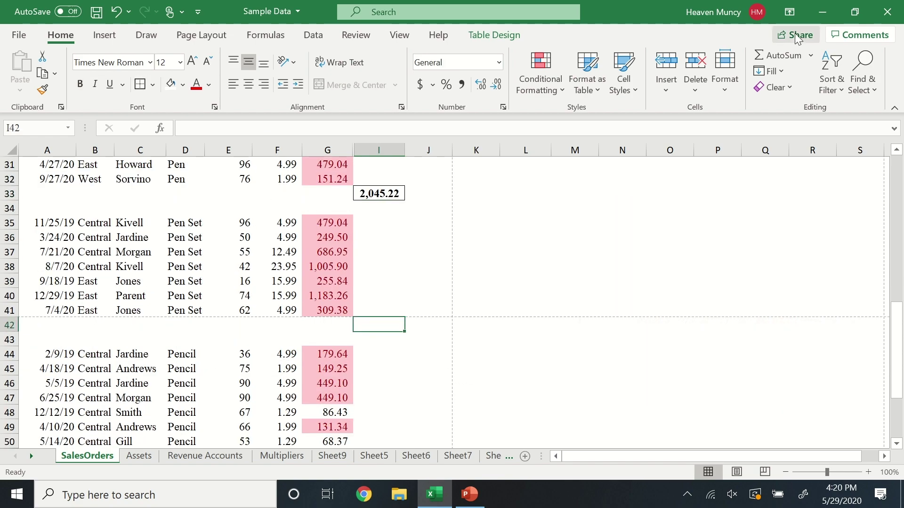
key("alt+equal")
left_click_drag(329, 222, 332, 306)
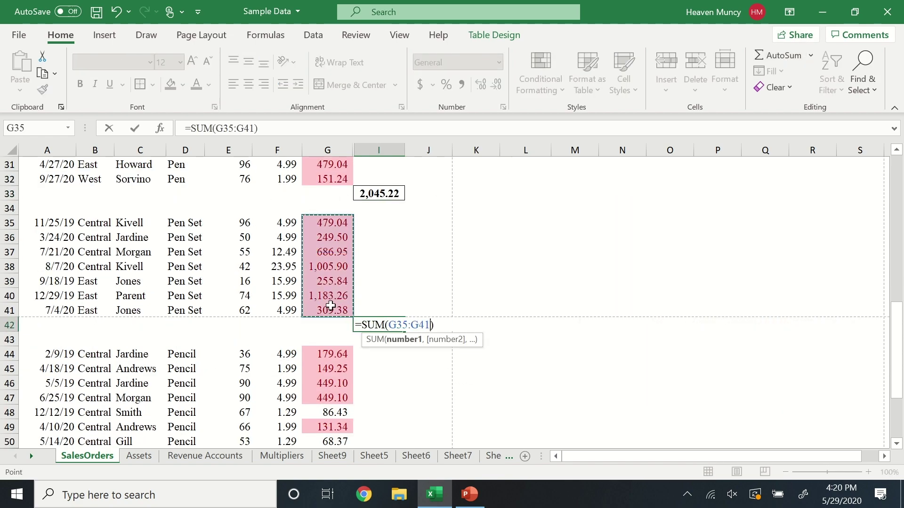
key("Return")
left_click(385, 325)
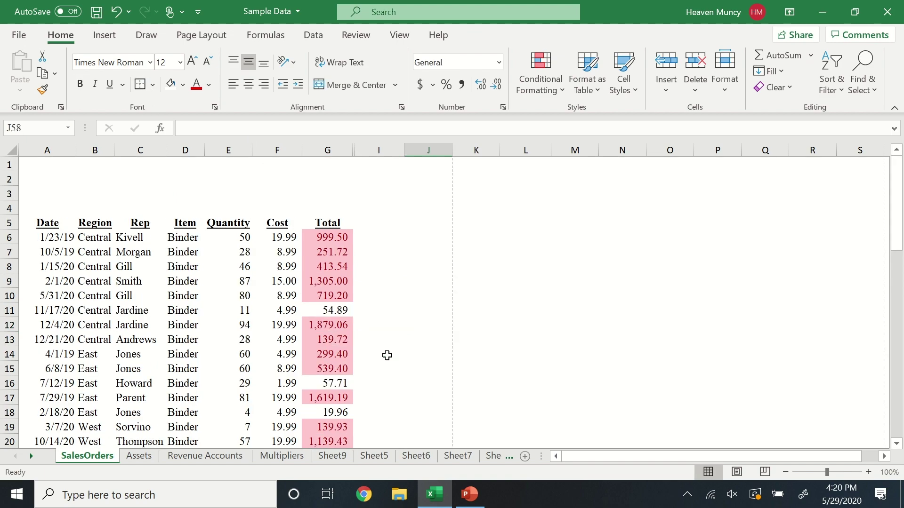
Compare the sum of the Total column G with the sum of the item totals in column I
scroll(383, 355, "down", 14)
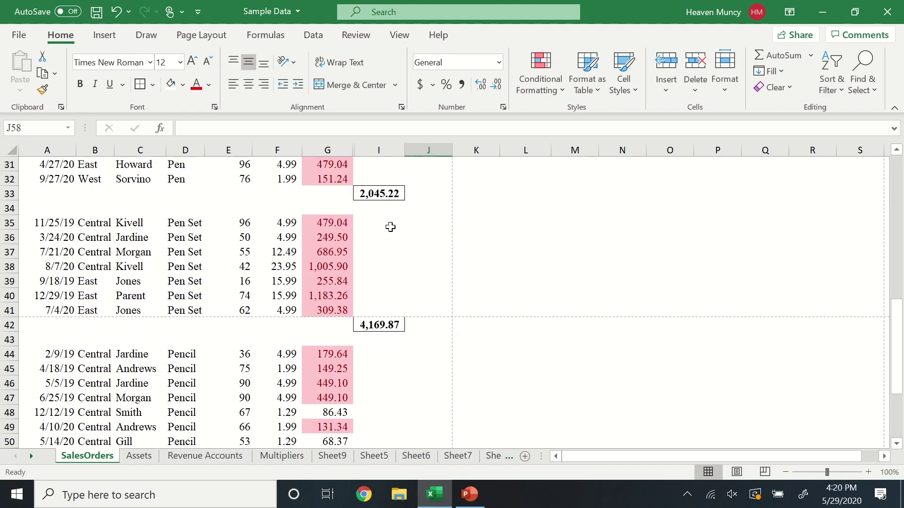
scroll(376, 250, "up", 14)
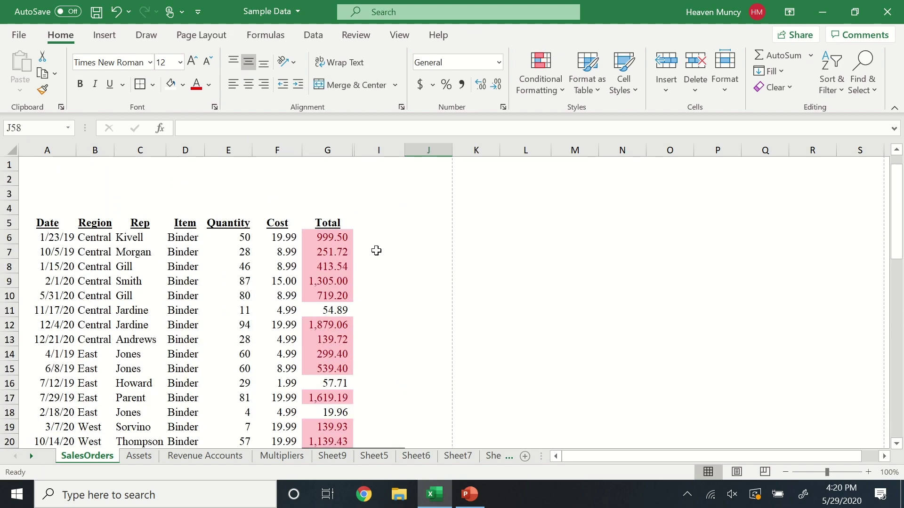
left_click(327, 150)
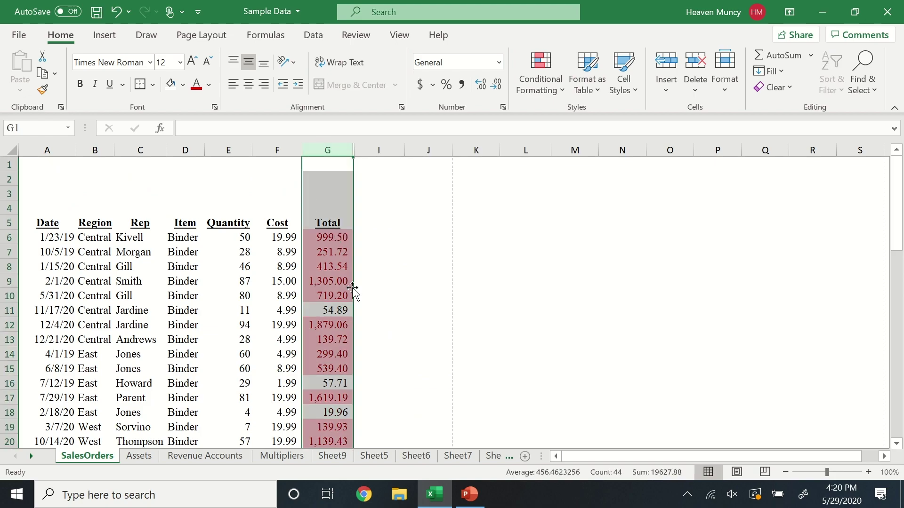
scroll(353, 288, "down", 4)
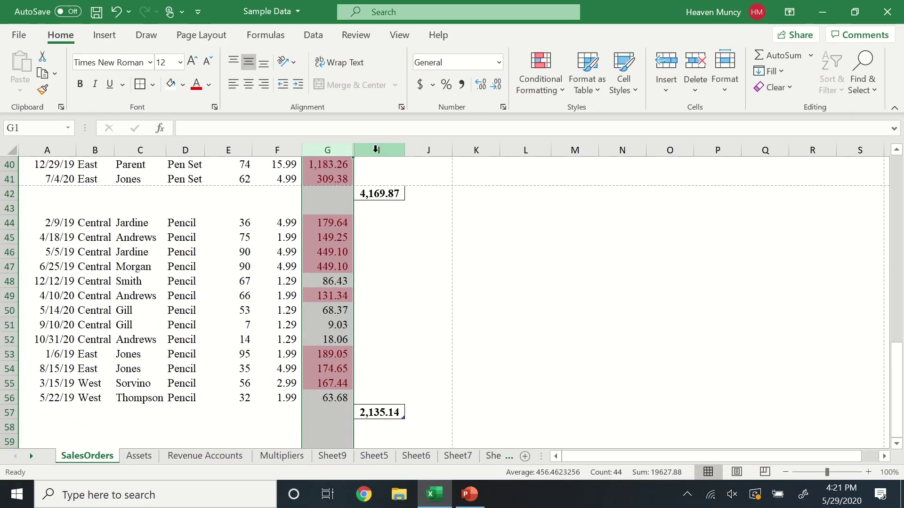
left_click(282, 23)
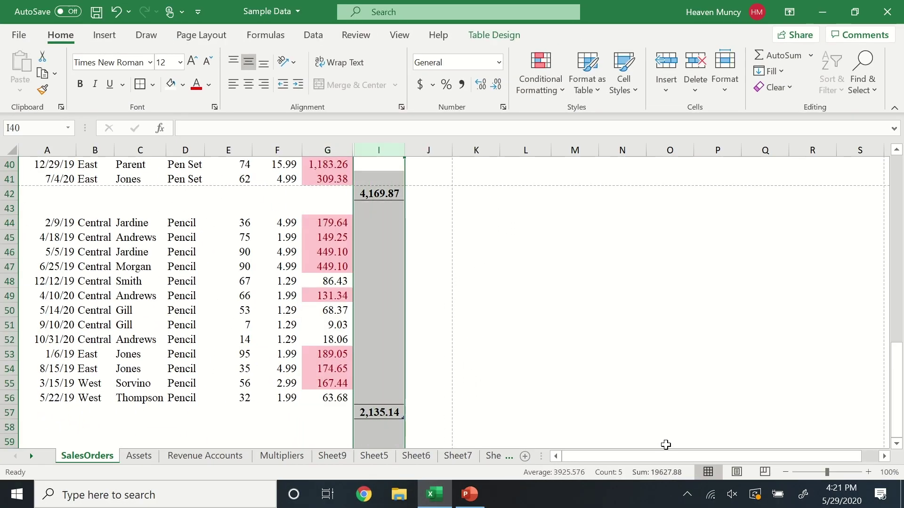
scroll(666, 445, "down", 3)
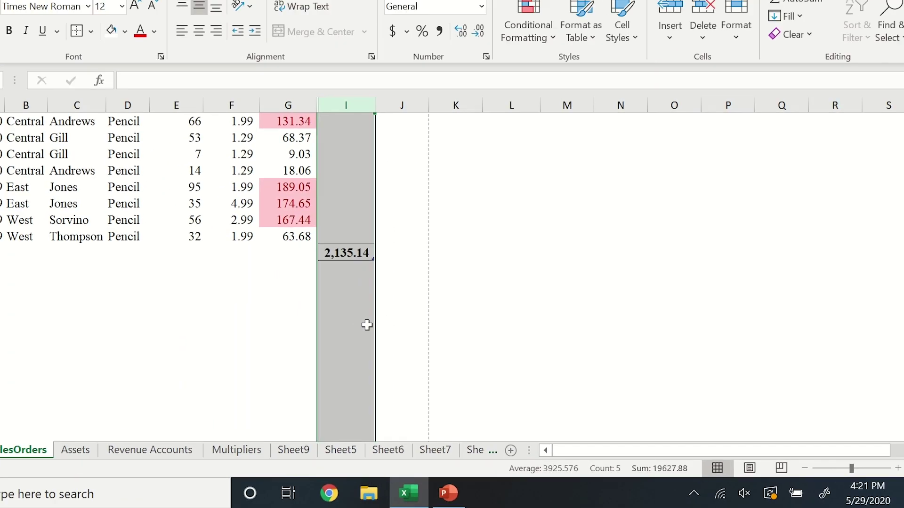
Clear the Pencil total in I57 and check how the sum of column I compares with column G
left_click(379, 369)
key("Delete")
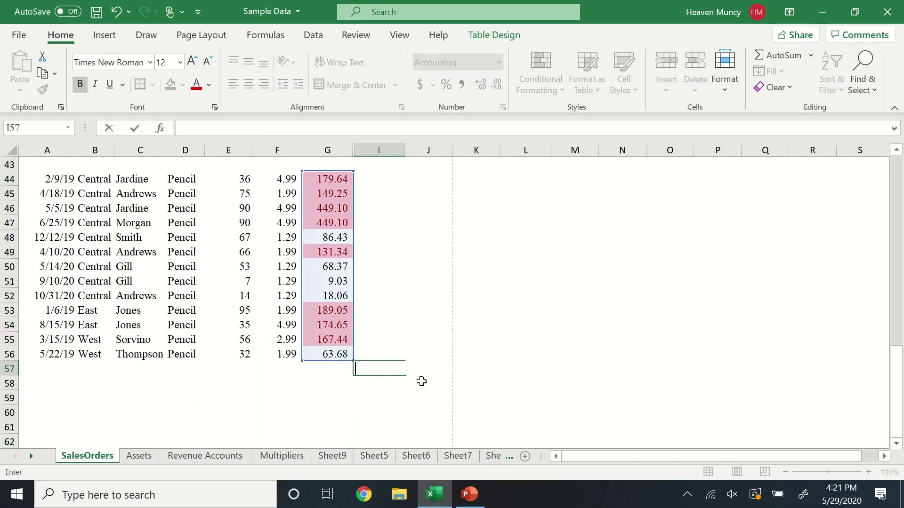
left_click(422, 323)
scroll(397, 167, "up", 1)
left_click(379, 150)
scroll(381, 292, "down", 2)
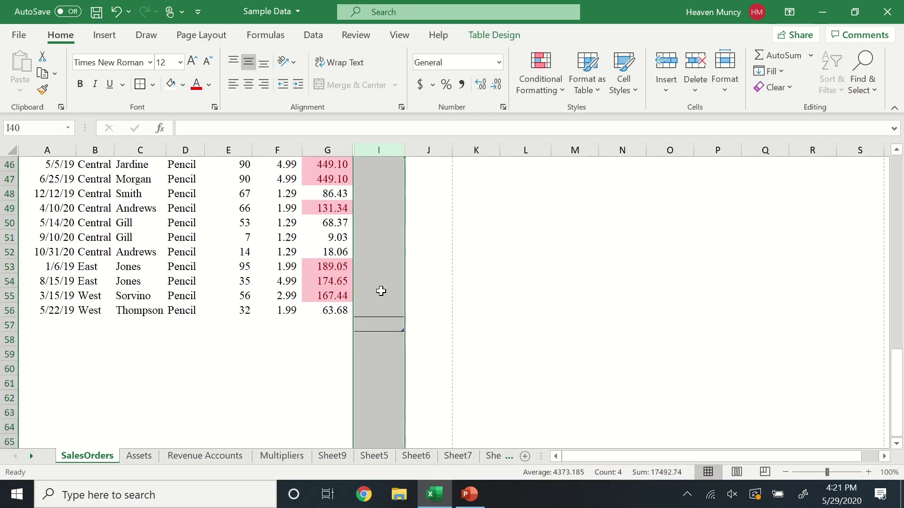
left_click(341, 151)
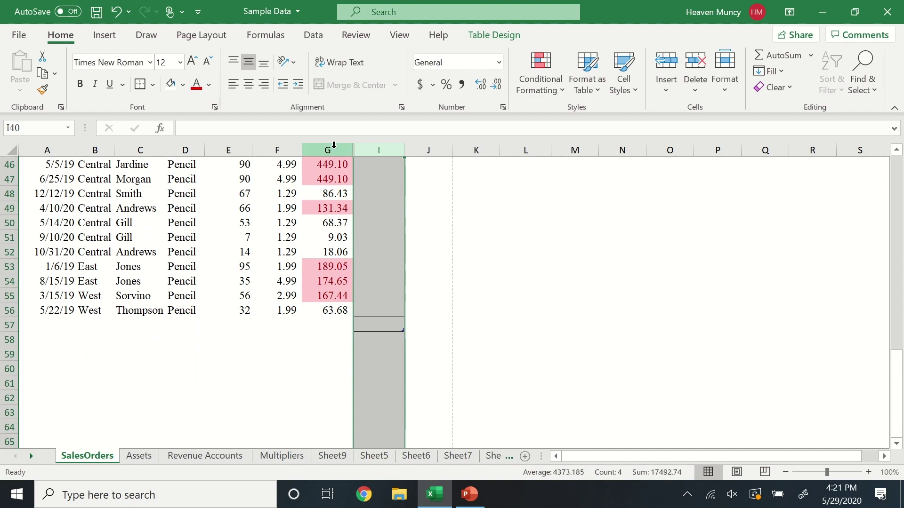
Sum the Pencil amounts in cell I57 again with AutoSum
left_click(390, 321)
scroll(423, 337, "up", 2)
left_click(779, 55)
left_click(779, 55)
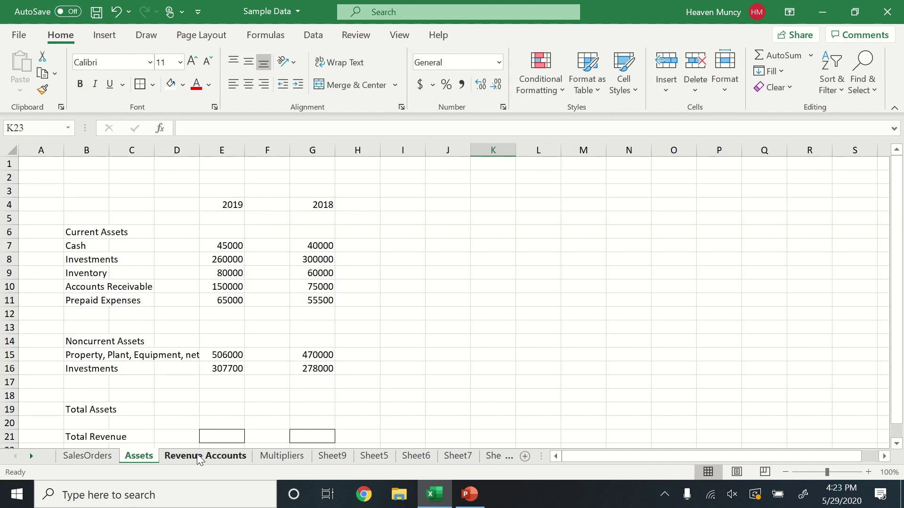
Set the whole Assets sheet to Times New Roman size 12 and bold the 2019 and 2018 headings
left_click(197, 454)
left_click(139, 456)
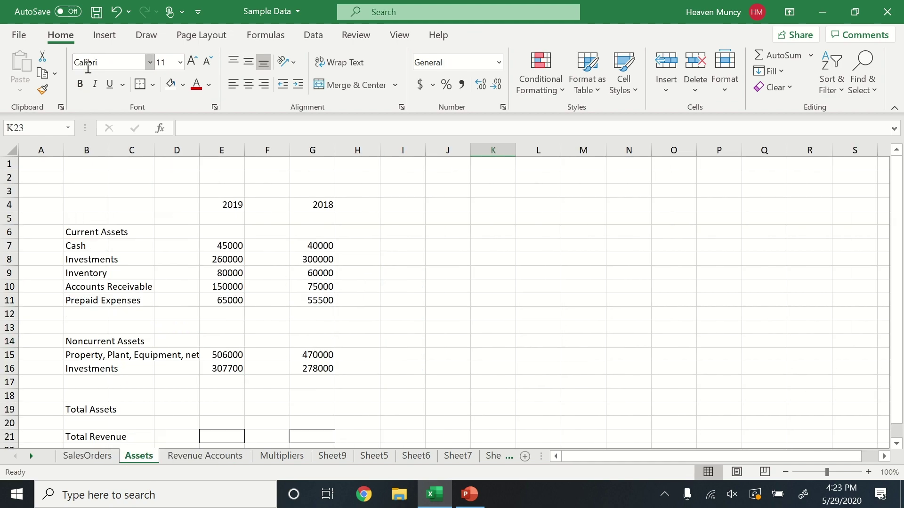
left_click(16, 147)
left_click(149, 62)
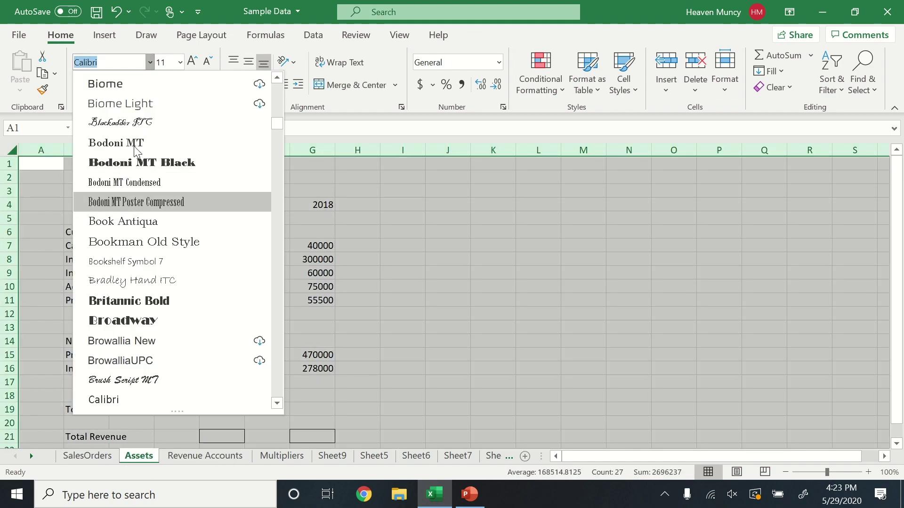
scroll(277, 128, "down", 3)
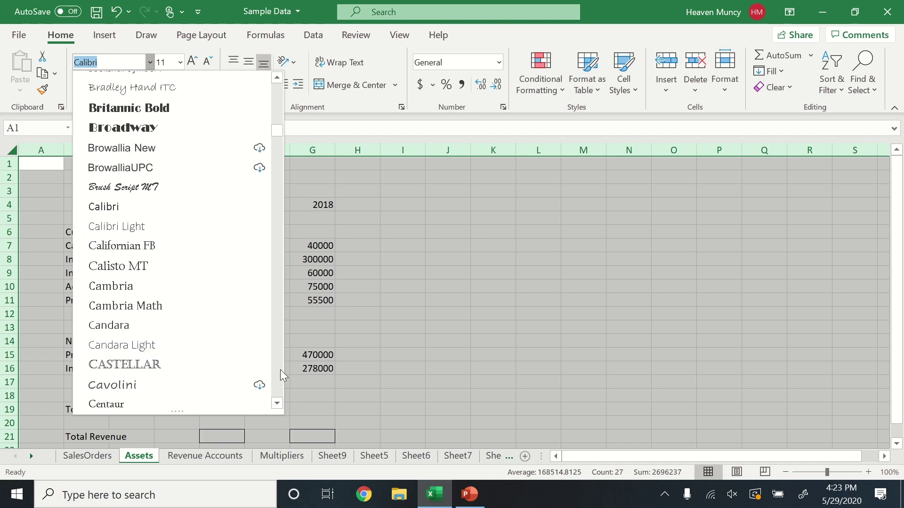
scroll(212, 304, "down", 10)
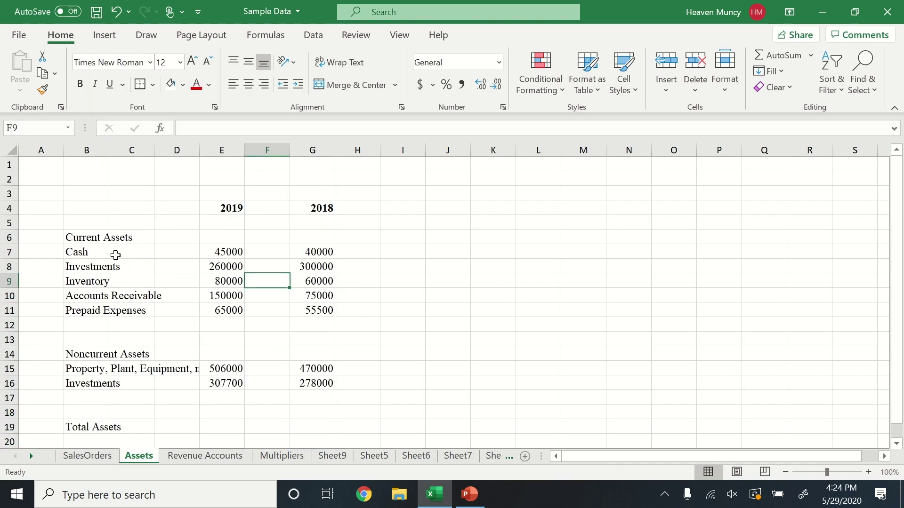
Format the asset figures in E7:G16 with comma style and no decimal places
scroll(105, 346, "down", 2)
scroll(123, 350, "up", 2)
left_click_drag(225, 256, 306, 382)
left_click(461, 84)
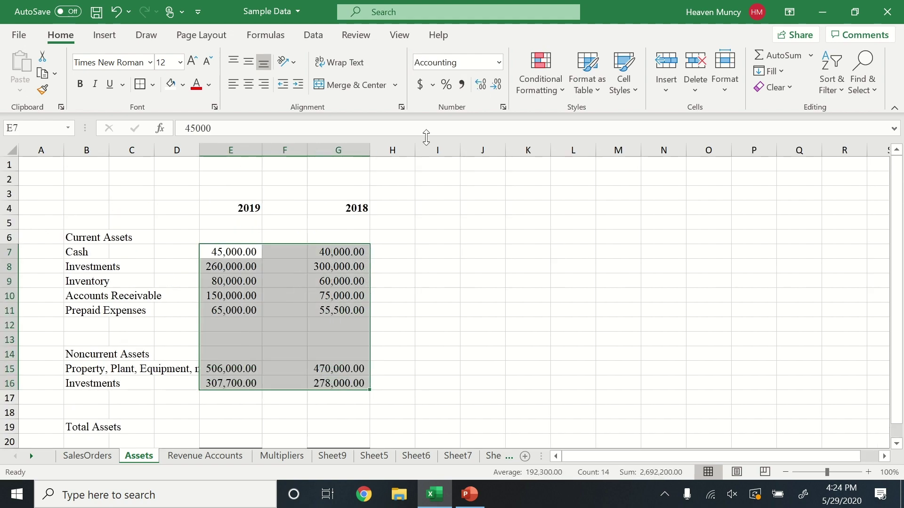
left_click(496, 84)
left_click(496, 84)
left_click(482, 237)
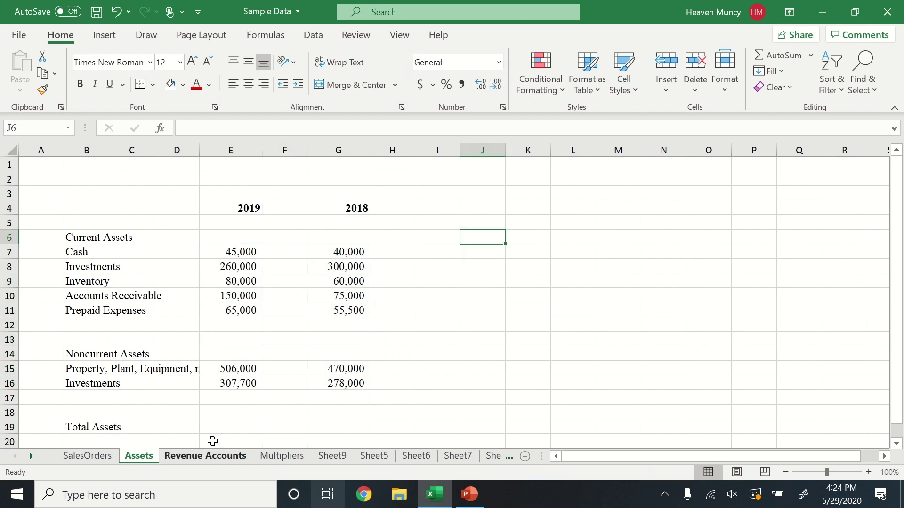
left_click(242, 205)
left_click(364, 208)
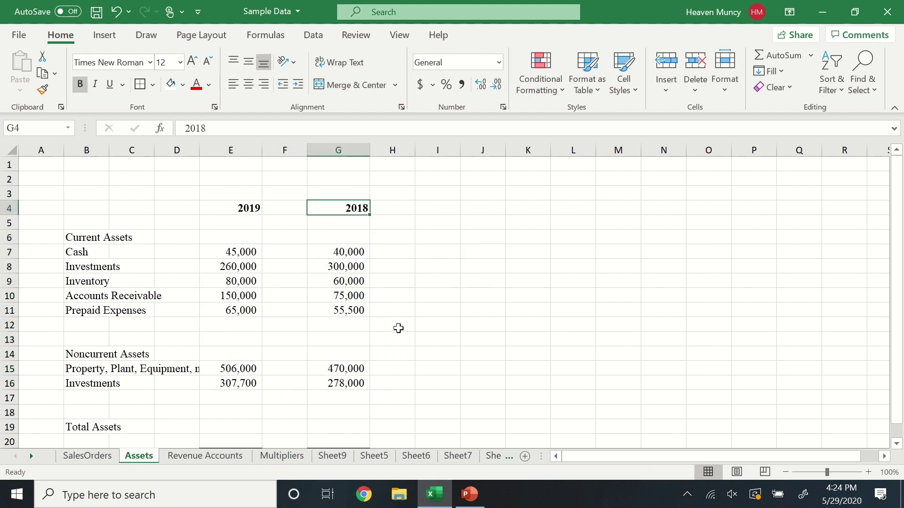
scroll(249, 349, "down", 1)
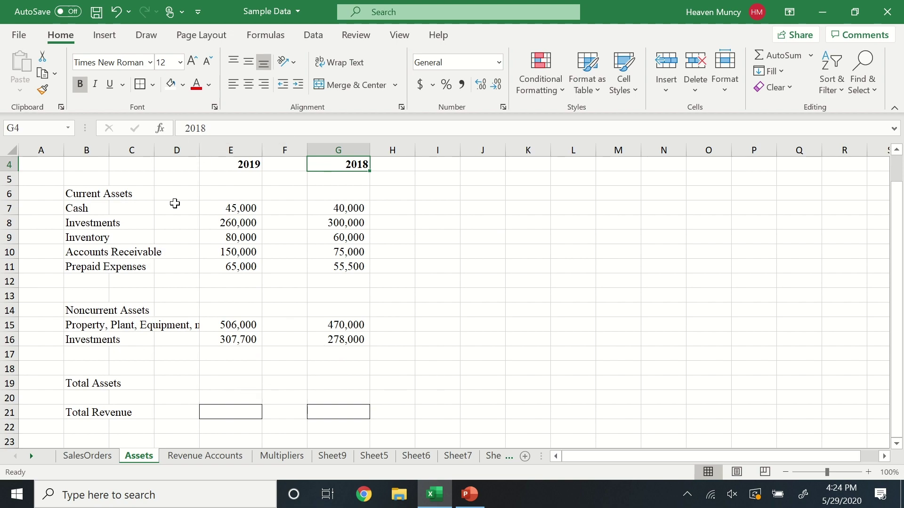
scroll(330, 347, "up", 1)
Fit column B to its longest label and delete the empty columns C and D
double_click(109, 150)
left_click_drag(278, 148, 240, 148)
left_click(696, 68)
scroll(286, 323, "down", 6)
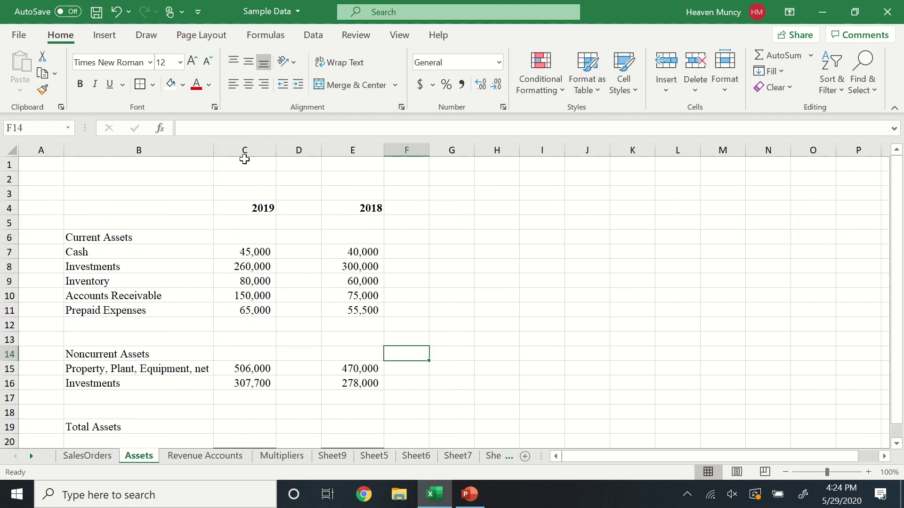
Indent the line items under both asset headings by moving them into a new column C and narrowing column B
left_click(244, 156)
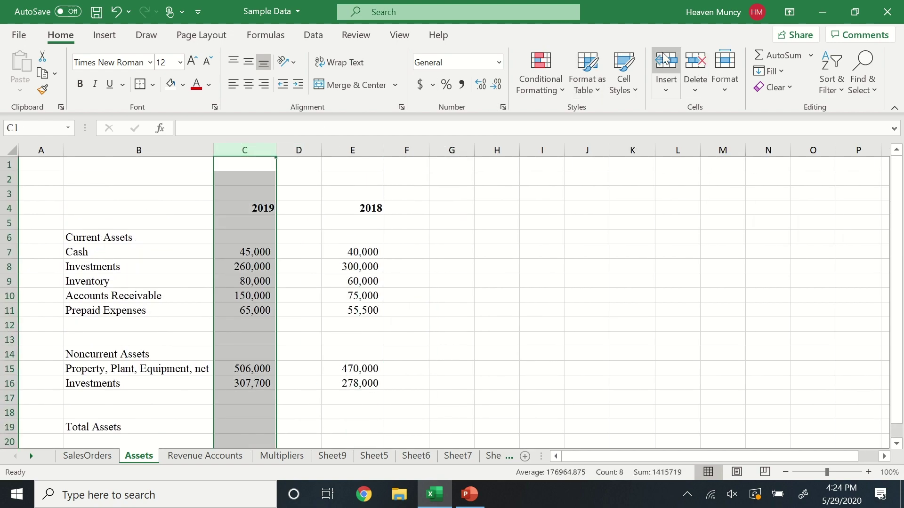
left_click(673, 61)
left_click_drag(85, 253, 226, 316)
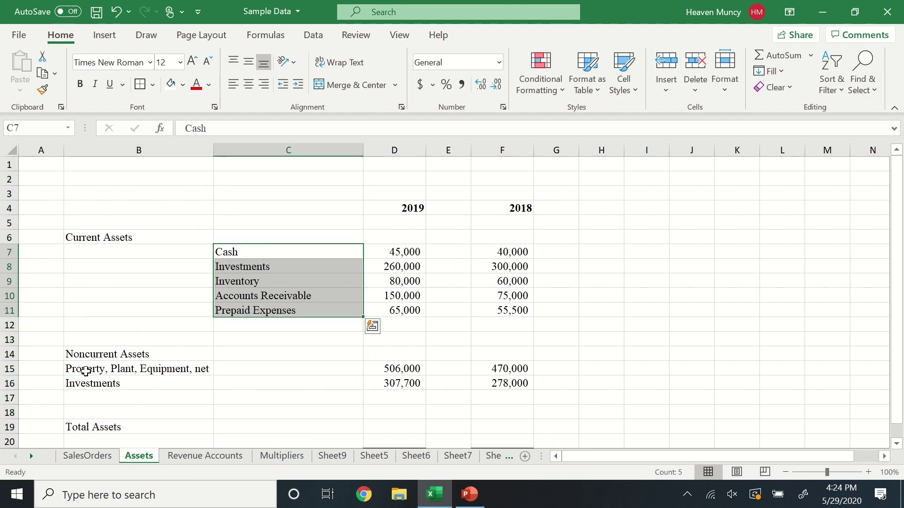
left_click_drag(86, 372, 292, 384)
left_click_drag(213, 150, 85, 153)
left_click(146, 209)
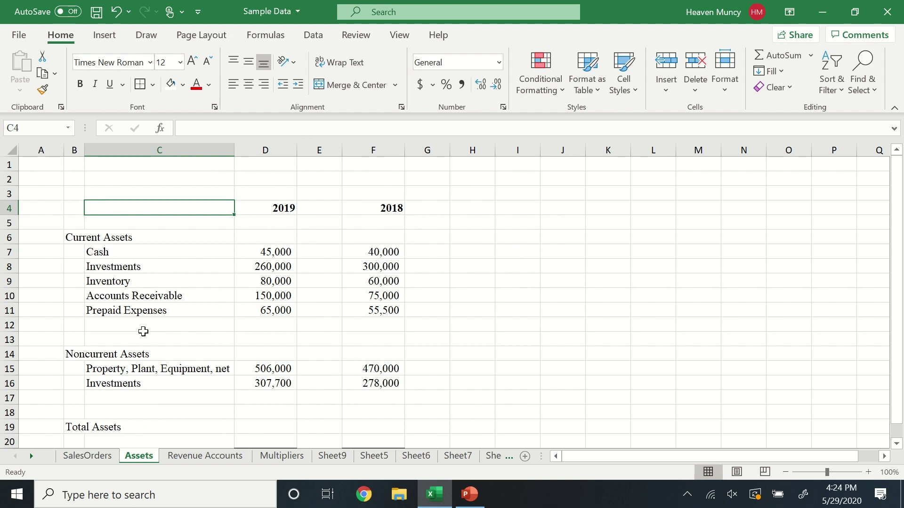
Add a bottom border under the last figure of each asset group, in D11, F11, D16 and F16
left_click(266, 310)
left_click(153, 84)
left_click(206, 125)
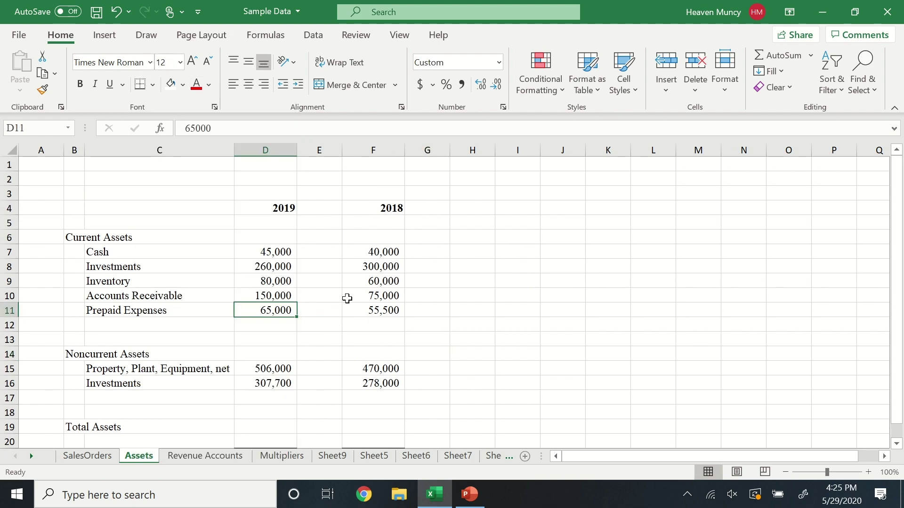
left_click(386, 309)
left_click(281, 383, "ctrl")
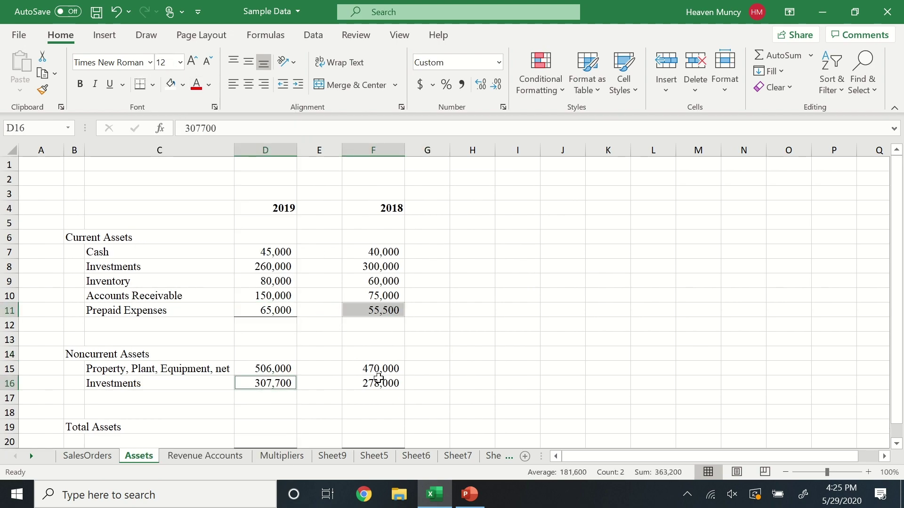
left_click(380, 382, "ctrl")
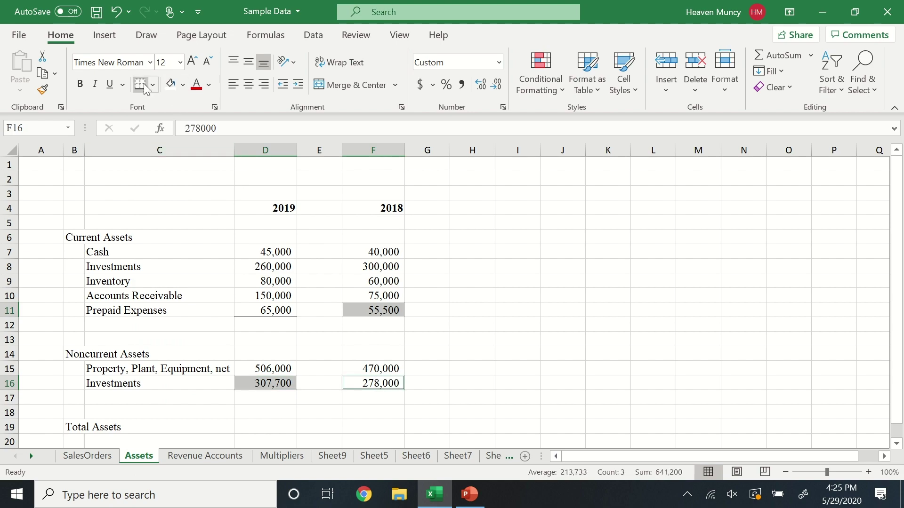
left_click(504, 396)
Total the current and noncurrent assets for both years with AutoSum in D12, F12, D17 and F17
left_click(282, 327)
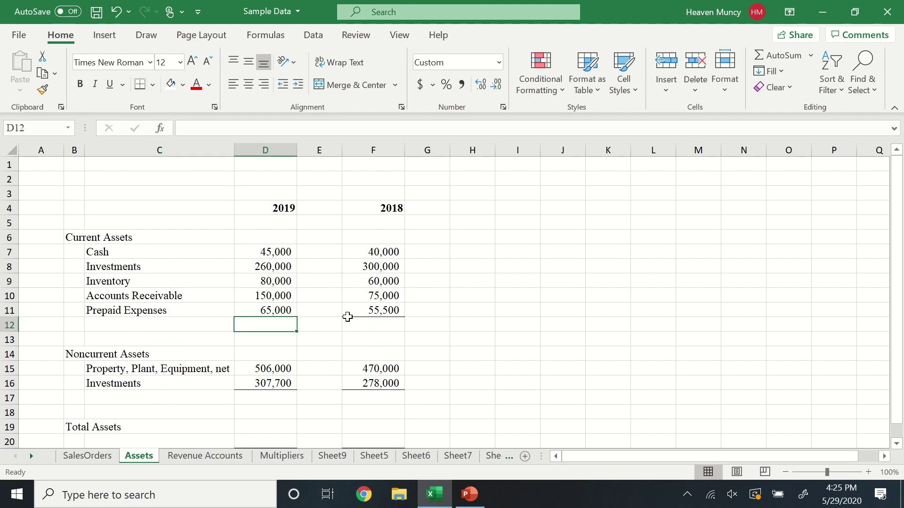
left_click(359, 323, "ctrl")
left_click(282, 398, "ctrl")
left_click(366, 397, "ctrl")
key("alt+equal")
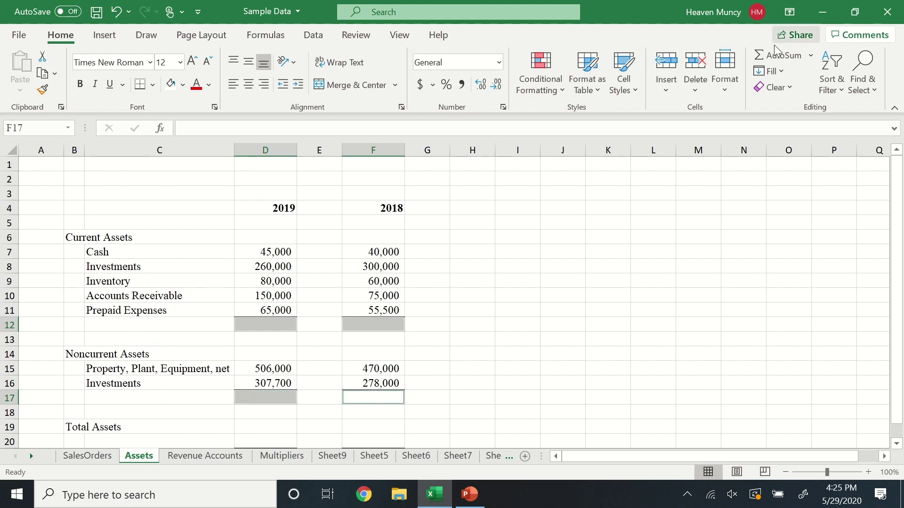
left_click(438, 335)
Open the 2018 current assets total formula in F12 to examine its summed range
double_click(382, 324)
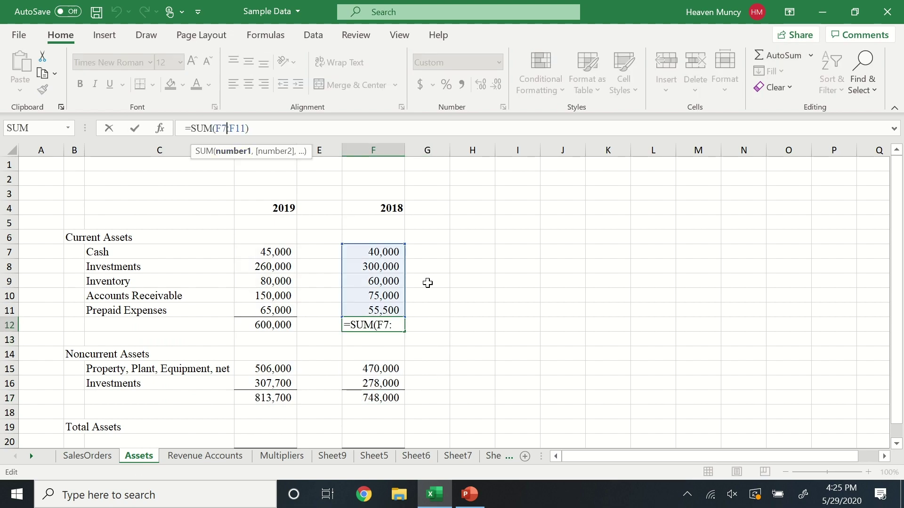
Confirm the SUM(F7:F11) formula in F12 and calculate 2019 total assets in D19 as =D12+D17
key("Return")
scroll(447, 357, "down", 2)
scroll(330, 367, "up", 1)
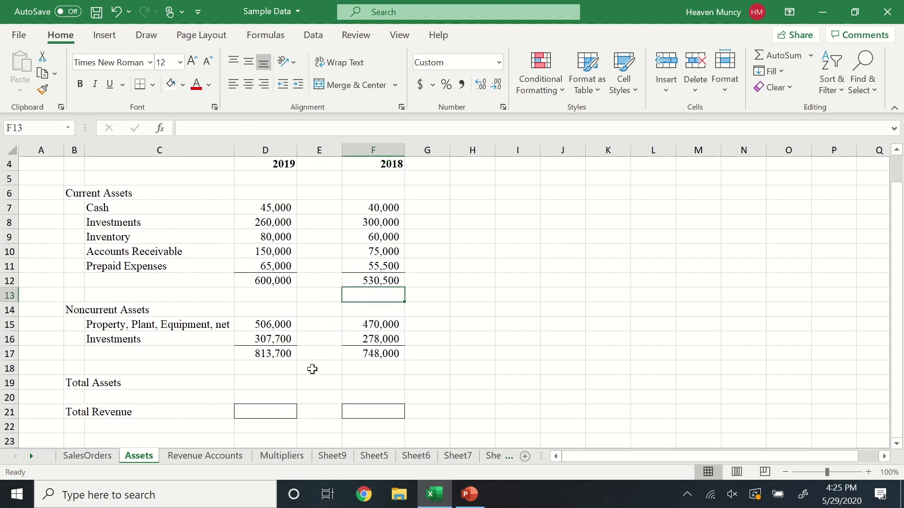
left_click(266, 382)
type("=")
left_click(284, 282)
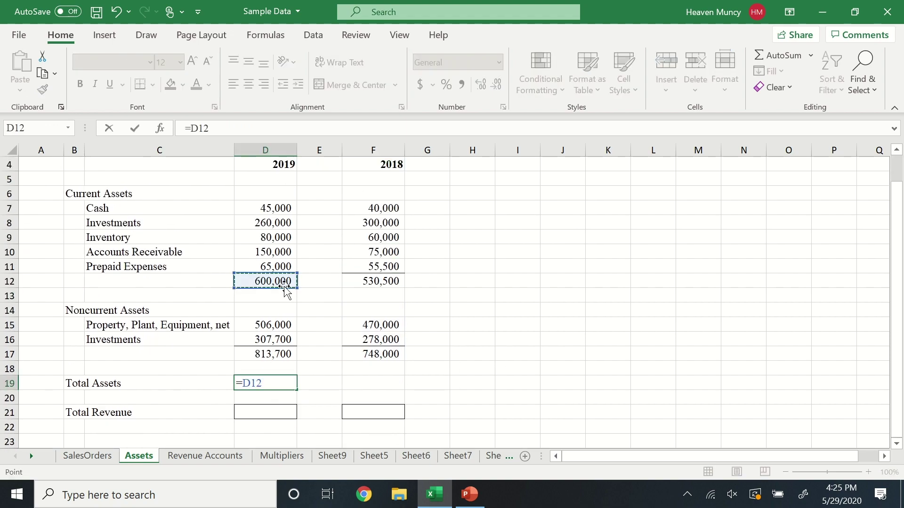
type("+")
left_click(289, 354)
key("Return")
key("Up")
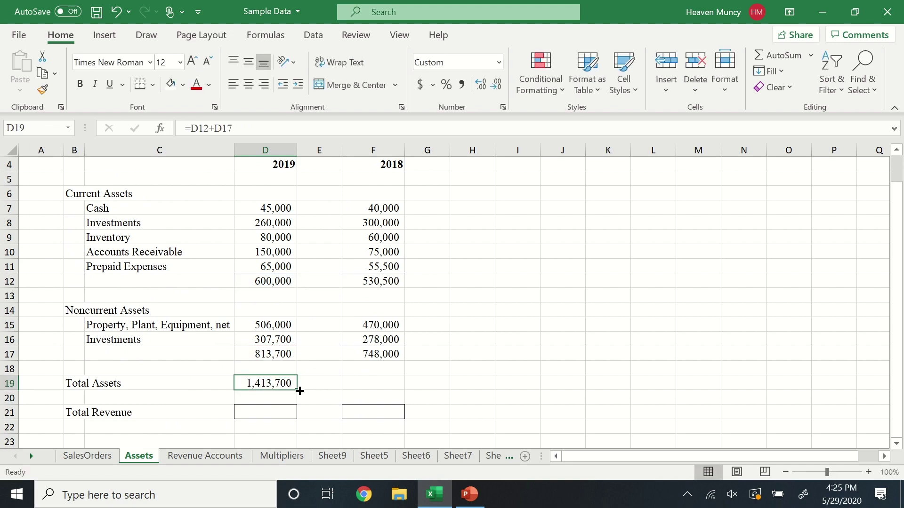
Copy the Total Assets formula from D19 across to F19 and clear the unneeded copy in E19
left_click_drag(299, 391, 398, 383)
left_click(379, 382)
left_click(333, 383)
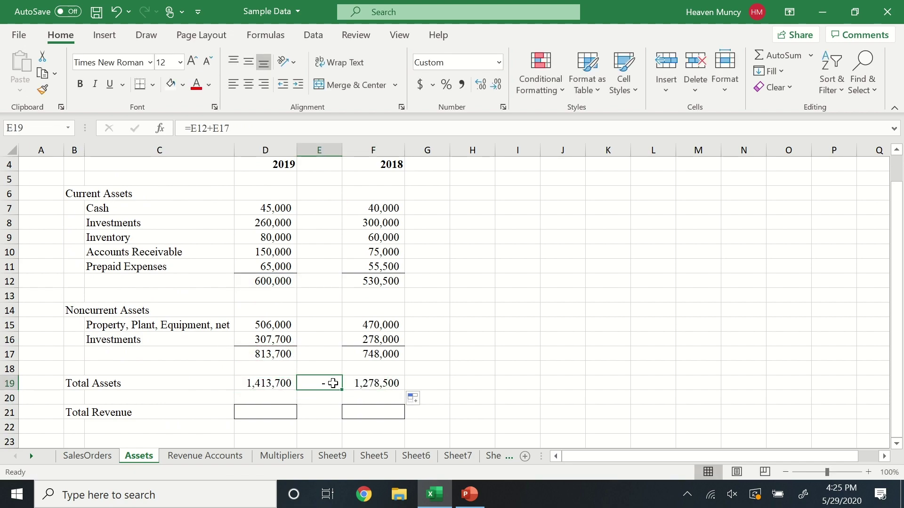
key("Delete")
left_click(390, 384)
key("Return")
scroll(272, 266, "up", 1)
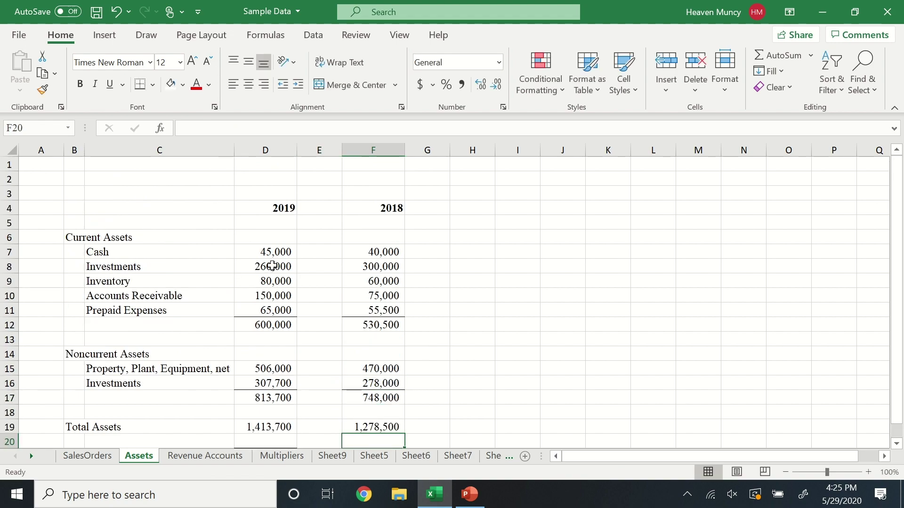
Add the column headings "$ Change" in H4 and "% Change" in J4
left_click(471, 210)
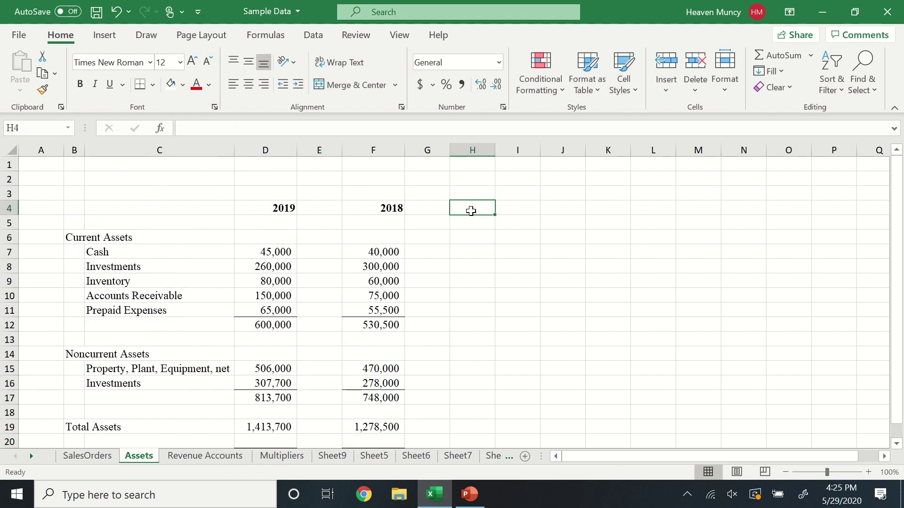
type("$ Change")
left_click(554, 209)
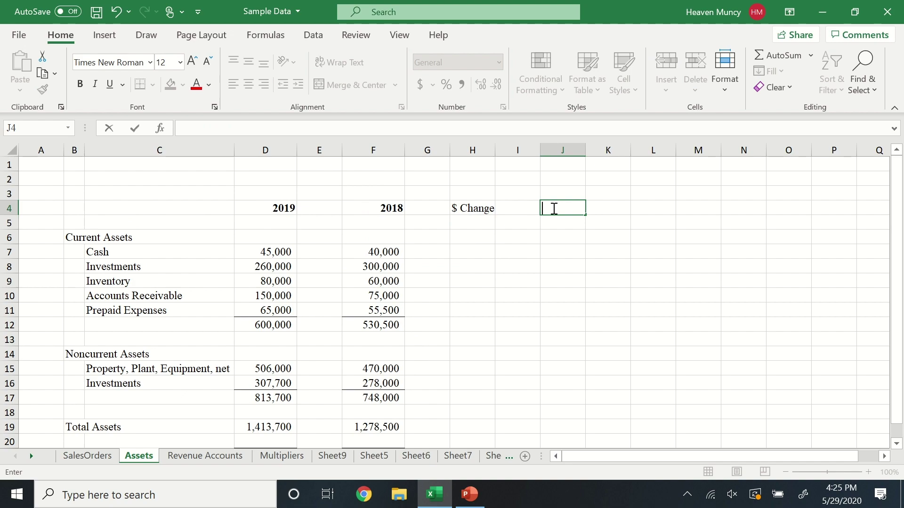
type("% Change")
Calculate the dollar change for Cash in H7 with the formula =D7-F7
left_click(471, 252)
type("=")
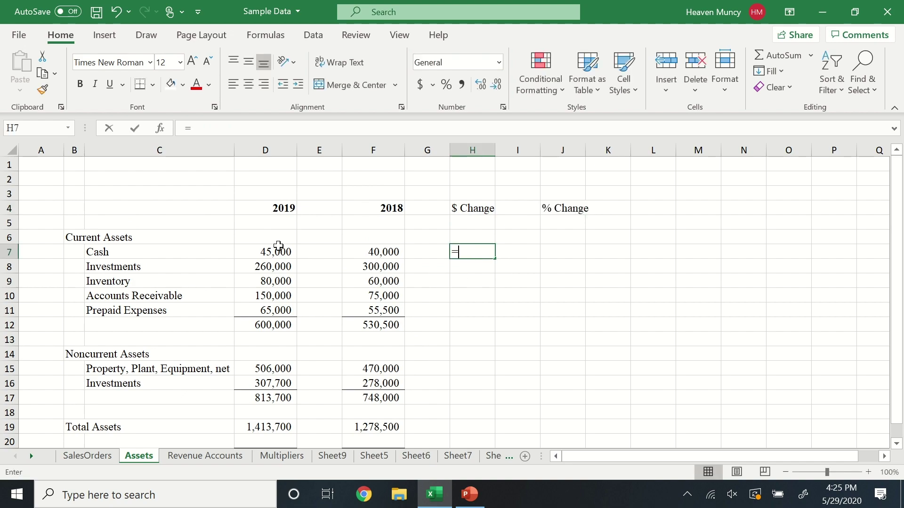
left_click(281, 251)
type("-")
left_click(360, 251)
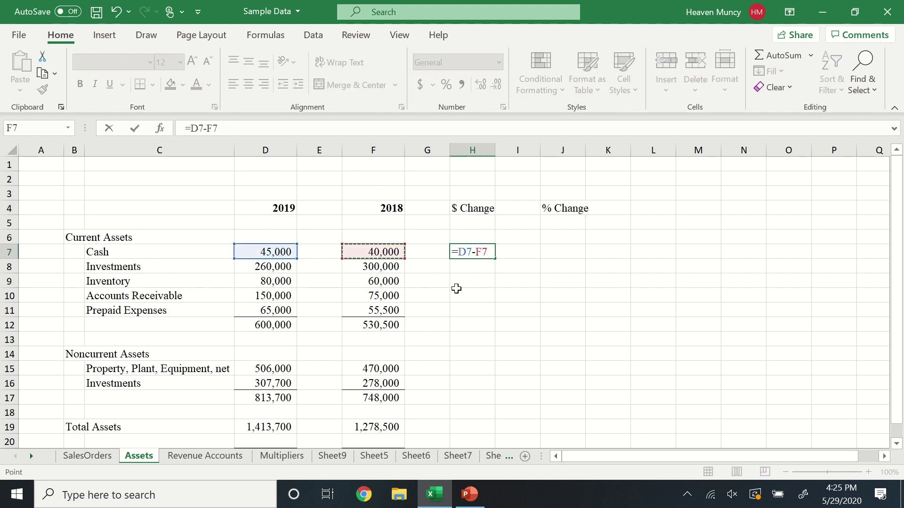
key("Return")
Fill the dollar change formula from H7 down to H11 and auto-fit the width of column H
left_click(472, 250)
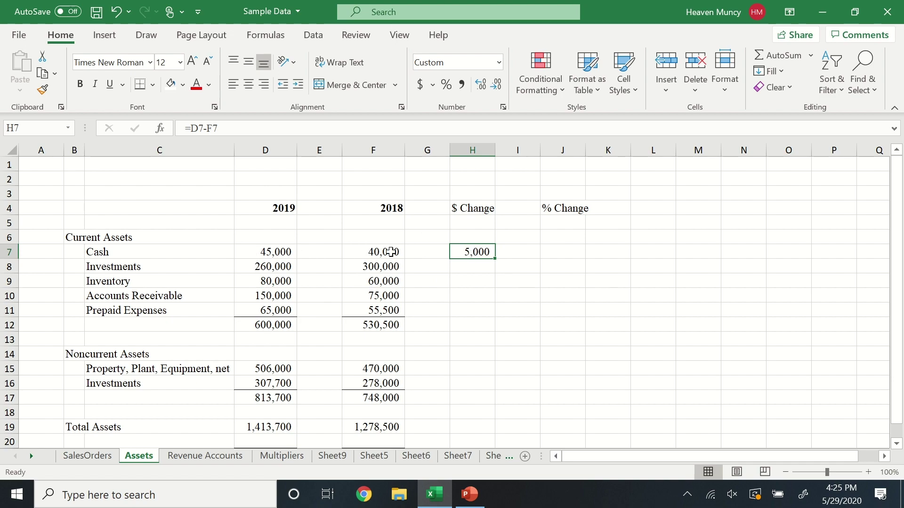
left_click_drag(495, 261, 498, 311)
left_click(556, 252)
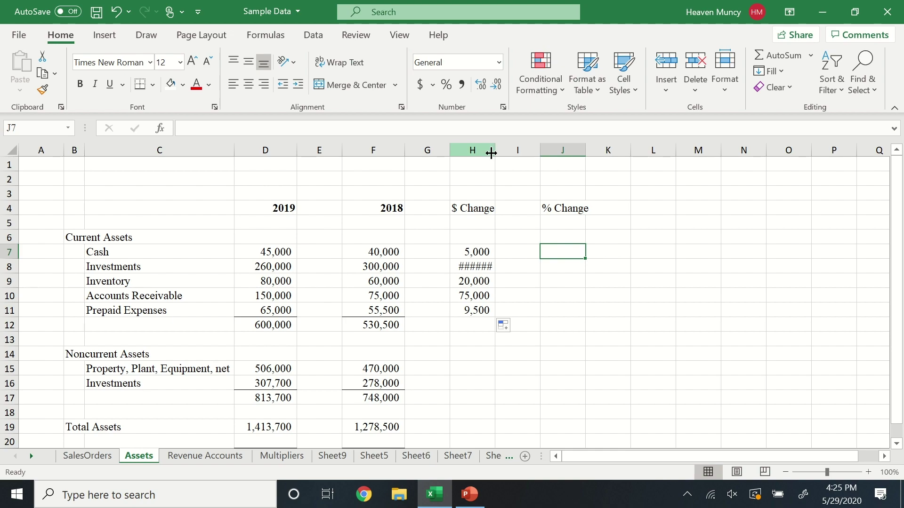
double_click(495, 150)
left_click(519, 296)
Calculate the percentage change for Cash in J7 with the formula =H7/F7
left_click(555, 247)
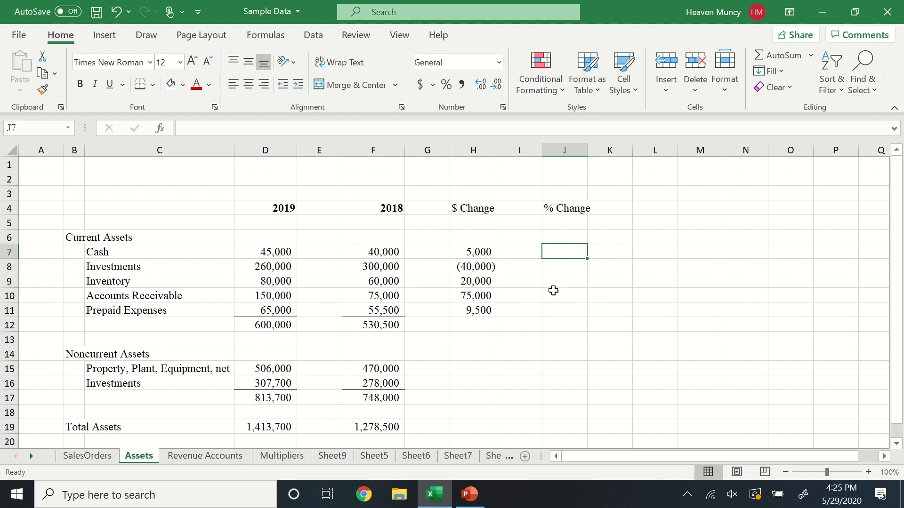
type("=")
left_click(480, 251)
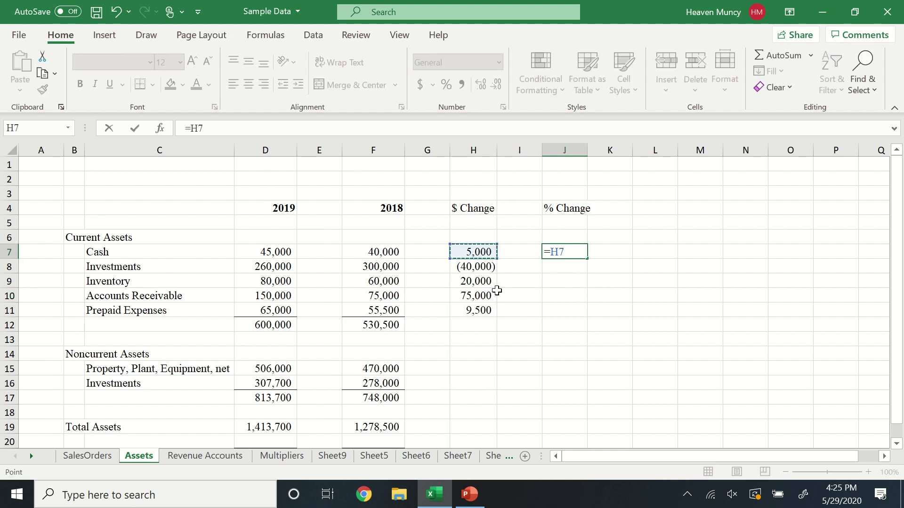
type("/")
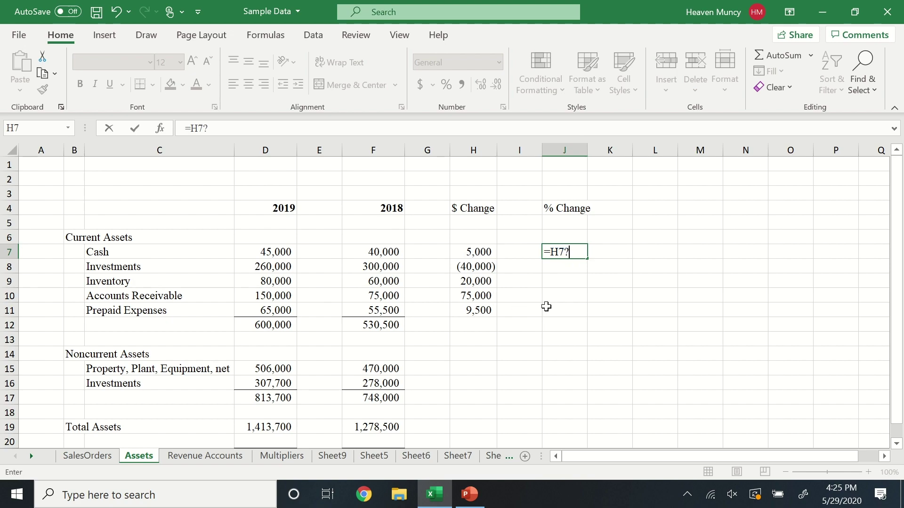
key("BackSpace")
type("/")
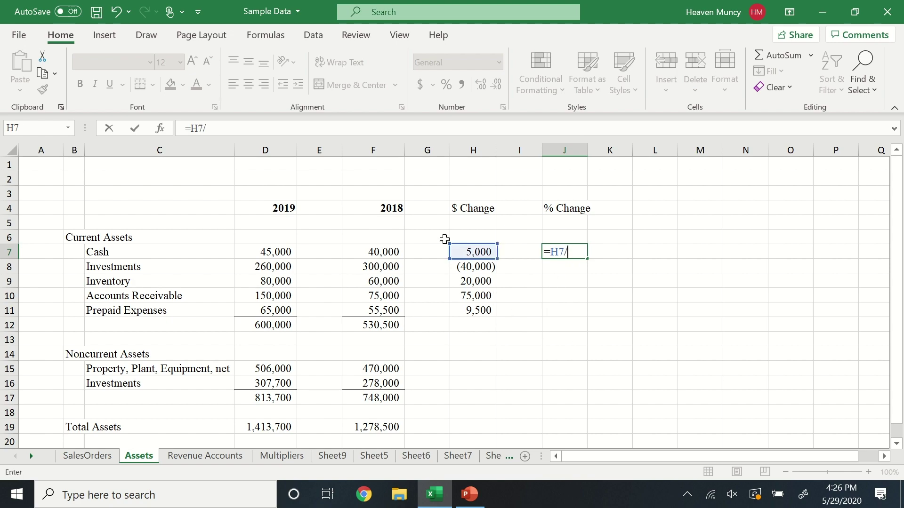
left_click(389, 254)
key("Return")
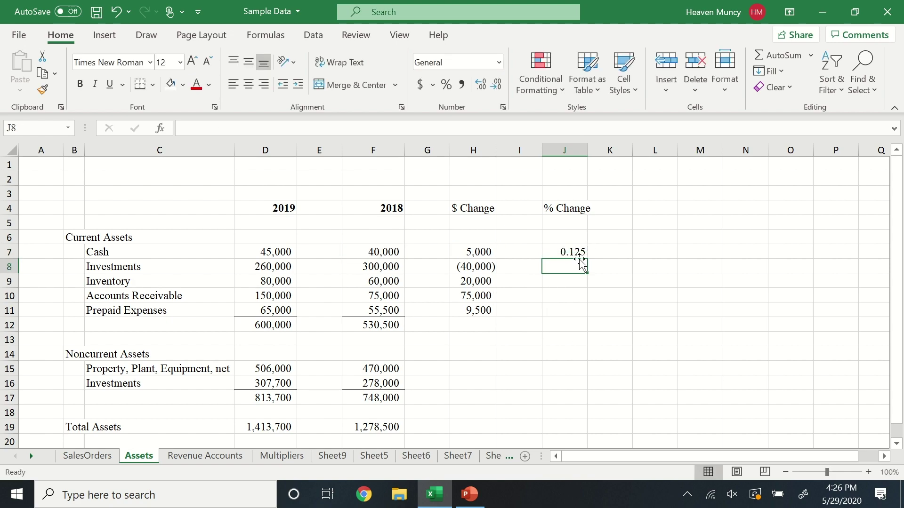
Fill the percentage change formula from J7 down to J11 and format the range as percentages
left_click(578, 254)
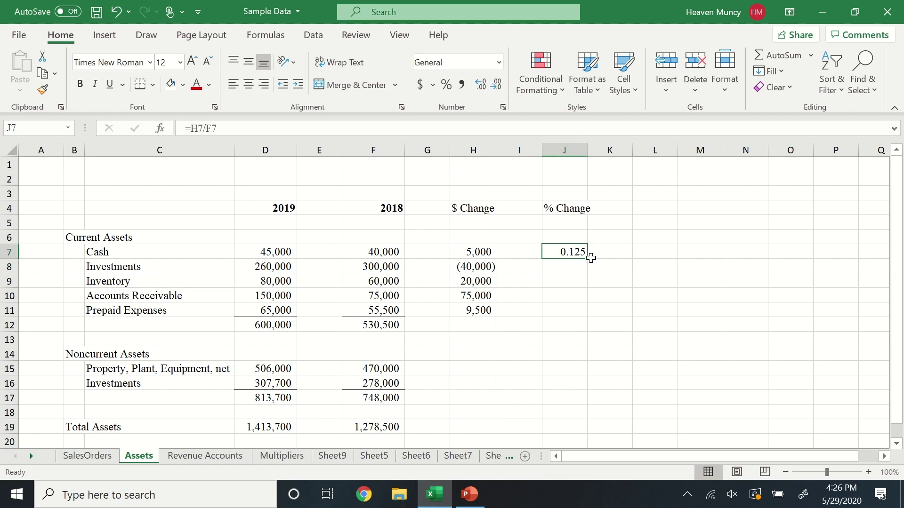
left_click_drag(588, 258, 584, 316)
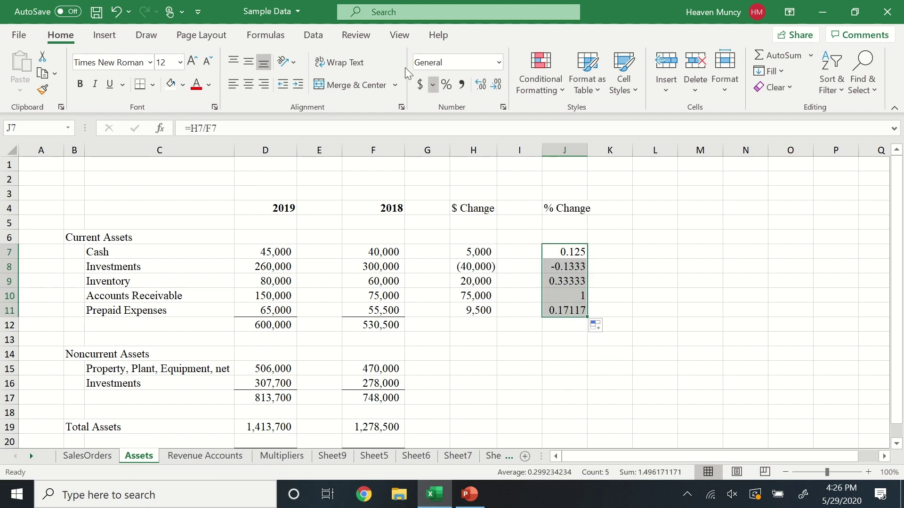
left_click(446, 84)
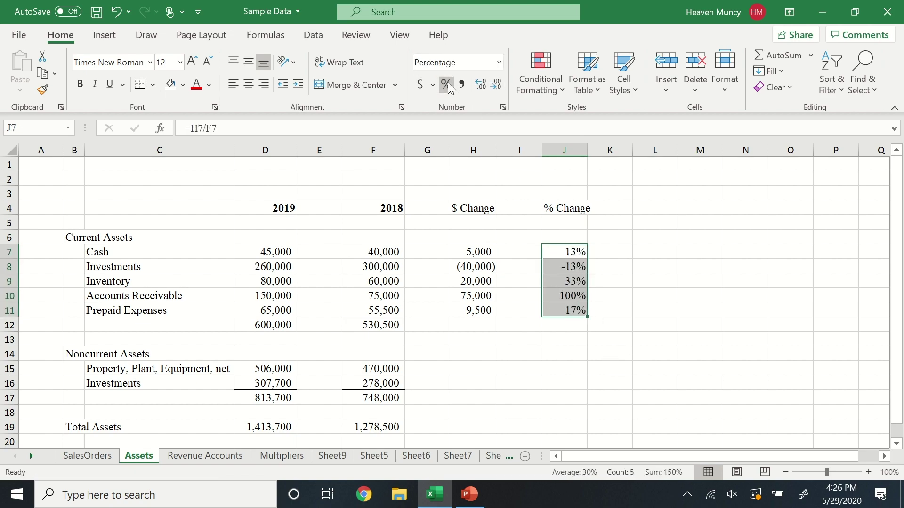
Try extra decimal places on the percentages in J7:J11, then restore whole percentages
left_click(481, 85)
left_click(481, 85)
left_click(497, 85)
left_click(497, 84)
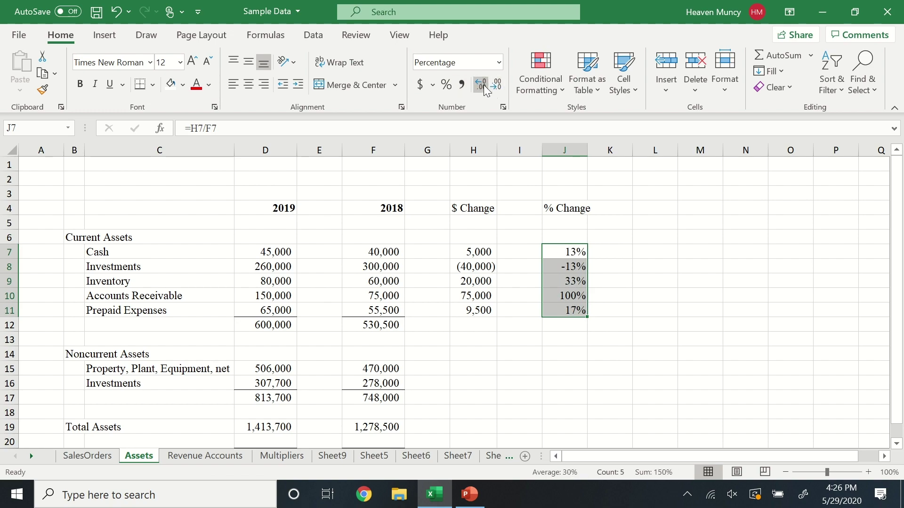
left_click(481, 84)
left_click(481, 85)
left_click(497, 85)
left_click(497, 85)
Examine the Accounts Receivable row's dollar and percentage change against its 2018 amount
scroll(625, 375, "down", 1)
left_click(473, 252)
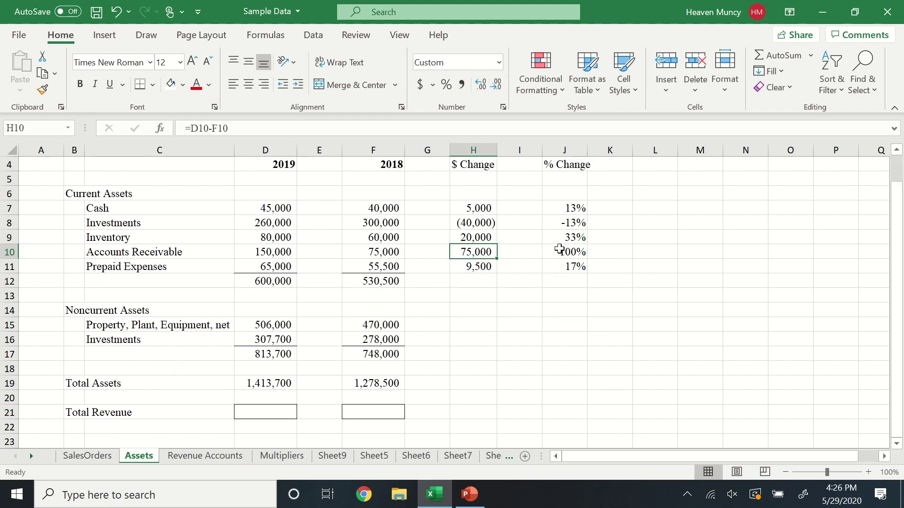
left_click(571, 252)
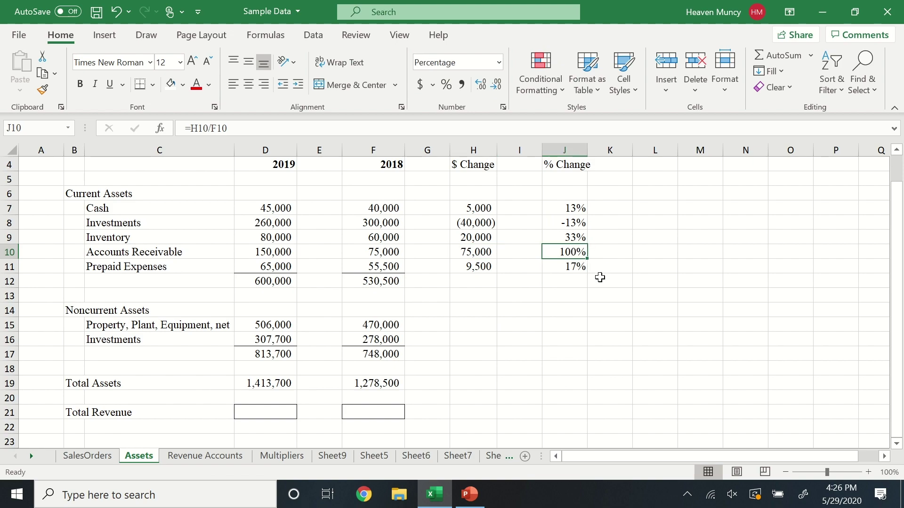
left_click(454, 257)
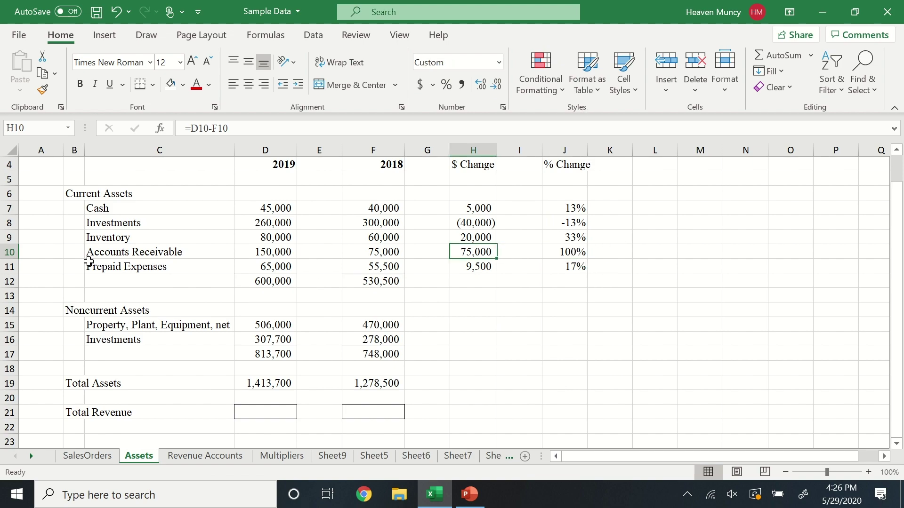
left_click(14, 254)
left_click(372, 253)
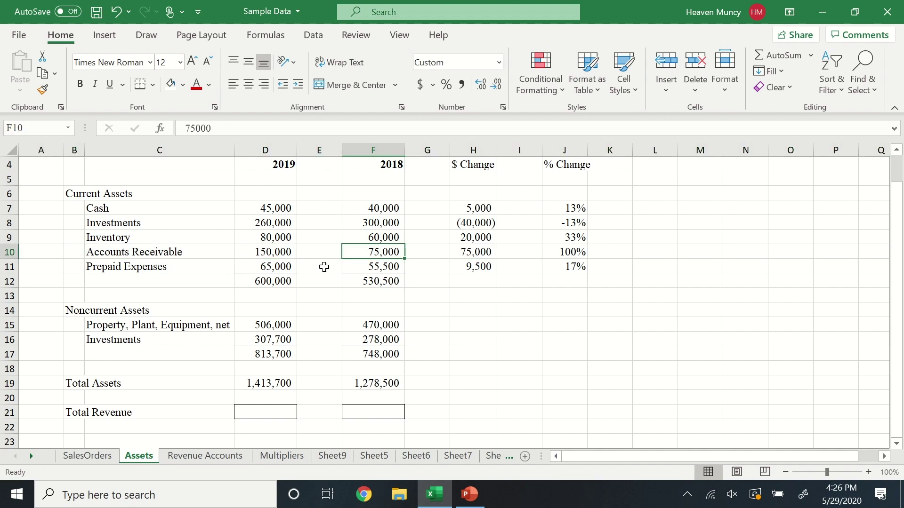
left_click(579, 252)
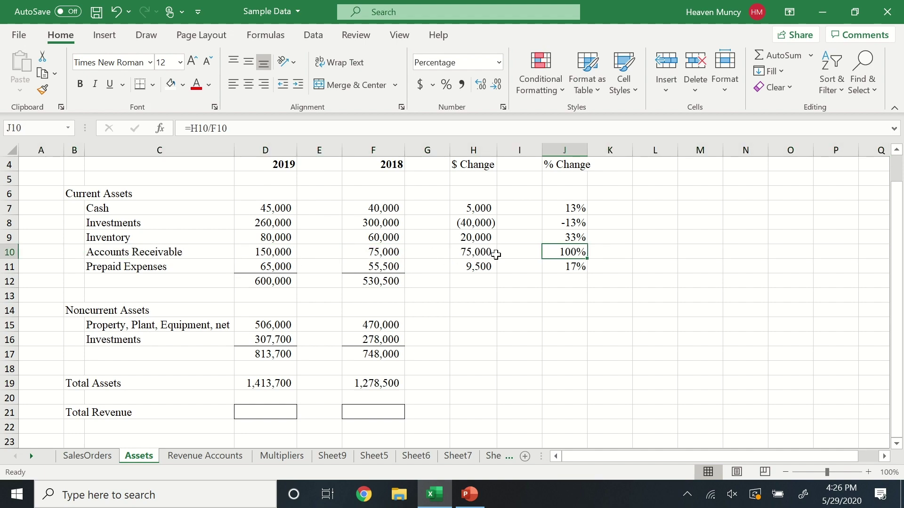
left_click(487, 244)
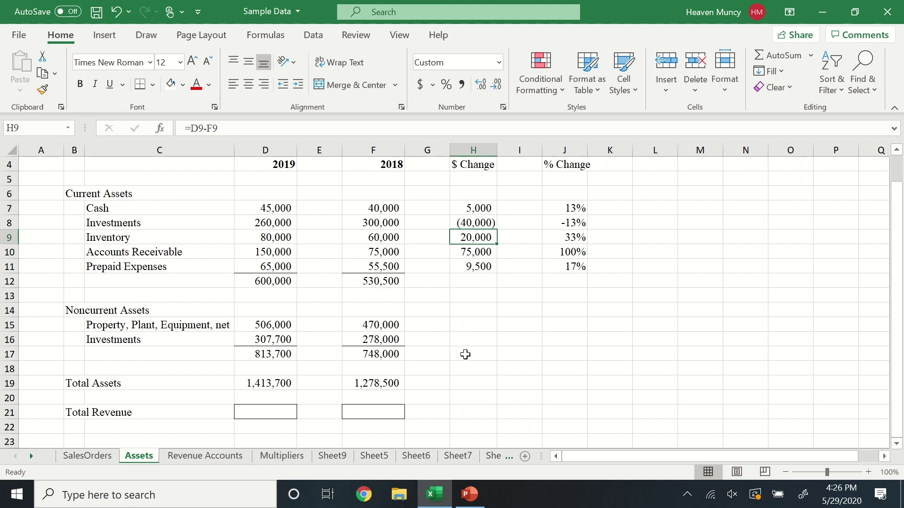
Extend the dollar and percentage change formulas in columns H and J to rows 12, 15 and 16
left_click(470, 325)
left_click(490, 266)
left_click_drag(497, 273, 484, 339)
left_click(578, 267)
left_click_drag(586, 273, 577, 340)
left_click(655, 339)
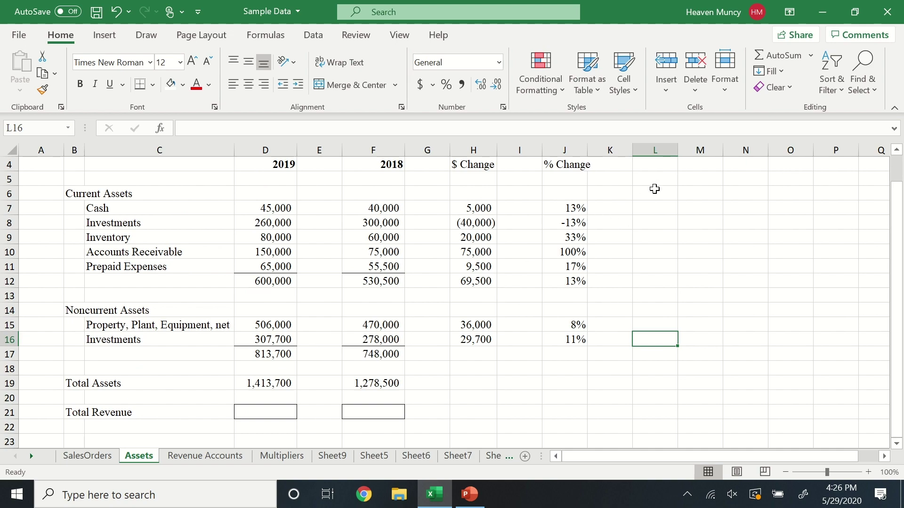
Add the column heading "Explanation" in L4
left_click(645, 165)
type("Explan")
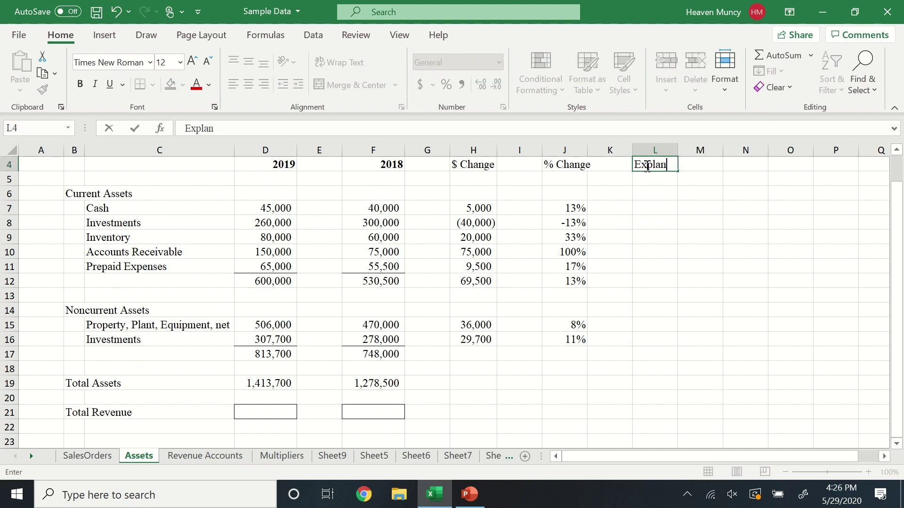
type("ation")
left_click(654, 208)
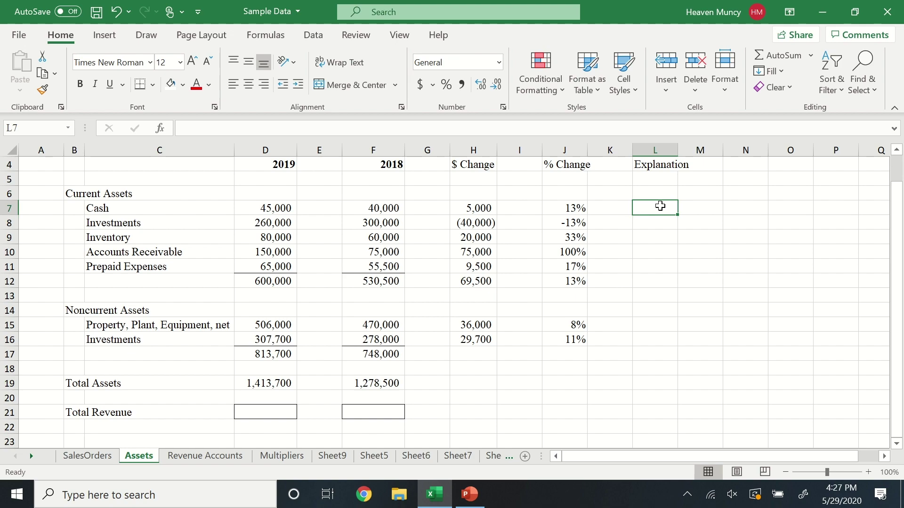
Highlight values greater than 40,000 in H7:H16 using conditional formatting with Light Red Fill with Dark Red Text
left_click_drag(476, 208, 477, 341)
left_click(538, 89)
mouse_move(586, 122)
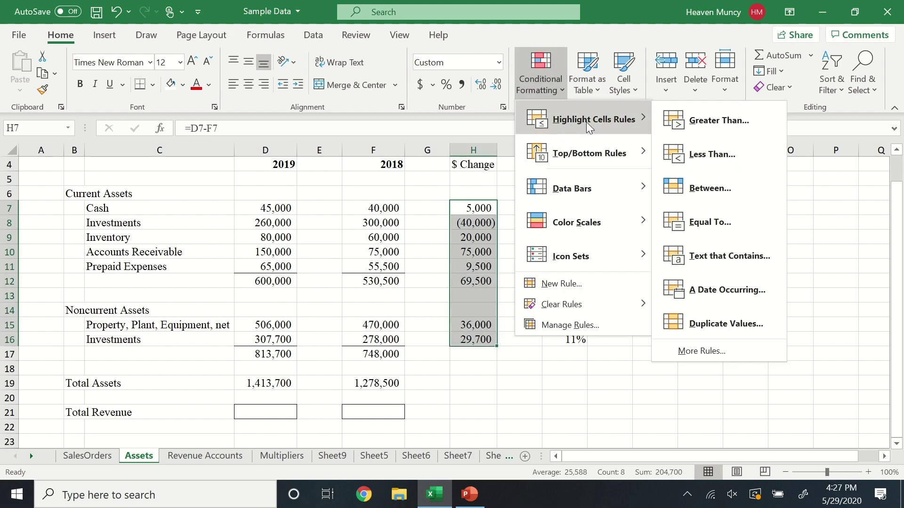
left_click(717, 120)
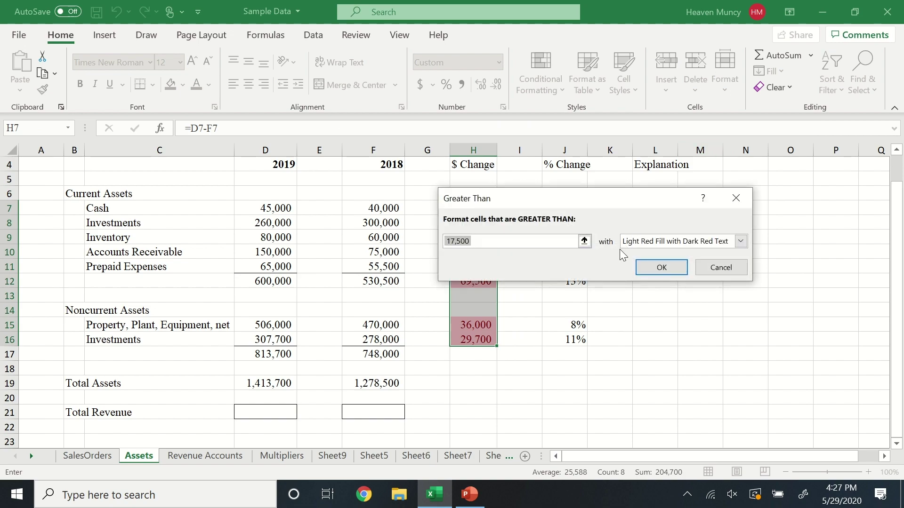
type("40,000")
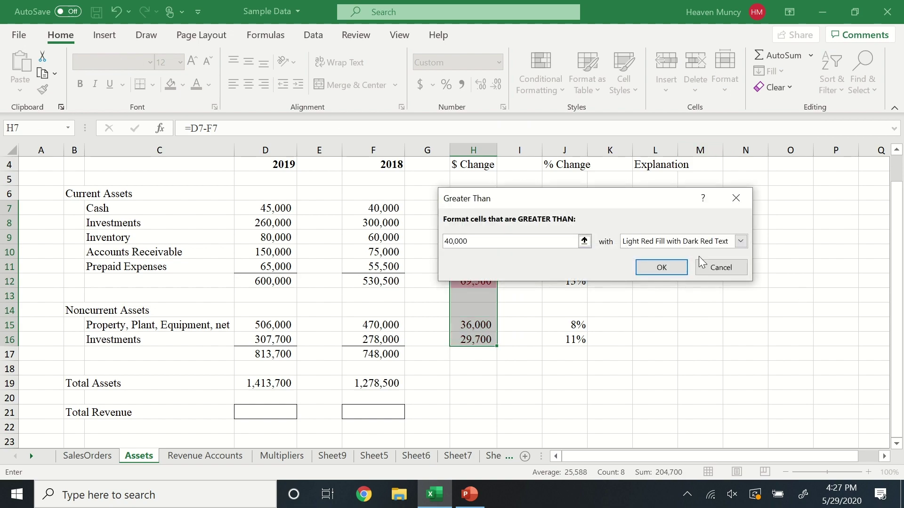
left_click(662, 267)
left_click(540, 80)
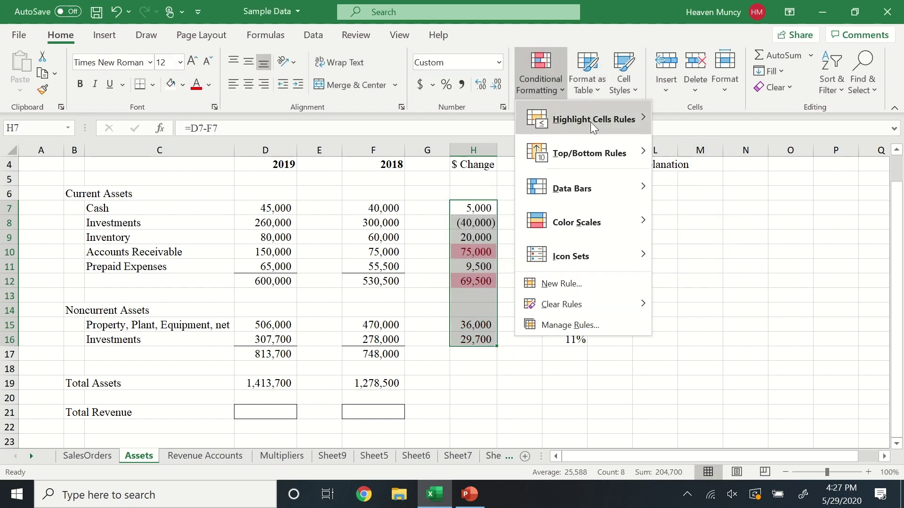
mouse_move(632, 124)
left_click(739, 151)
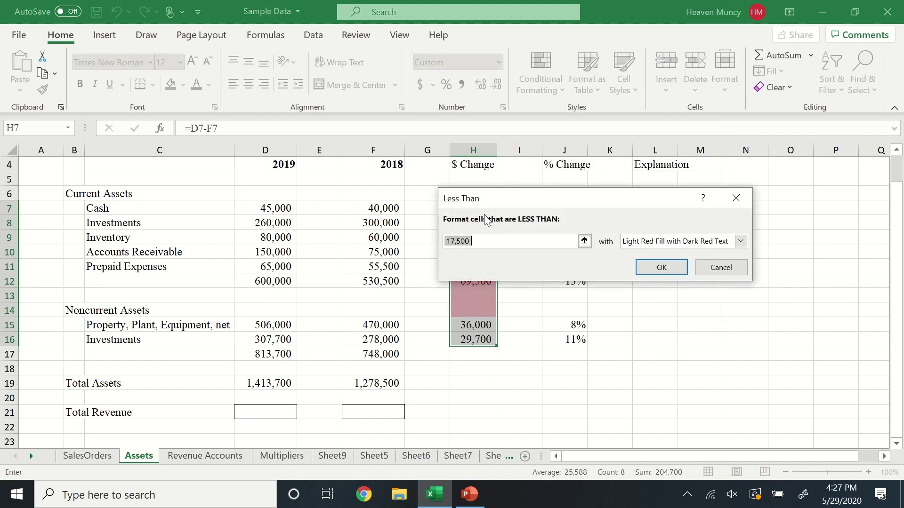
type("4")
key("Escape")
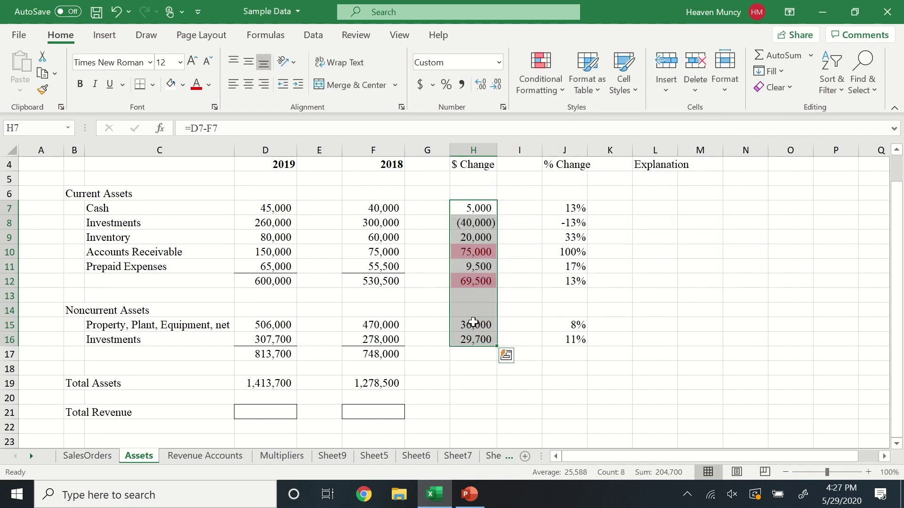
Add a conditional formatting rule to column H highlighting values equal to 40000 with Light Red Fill with Dark Red Text
left_click(501, 254)
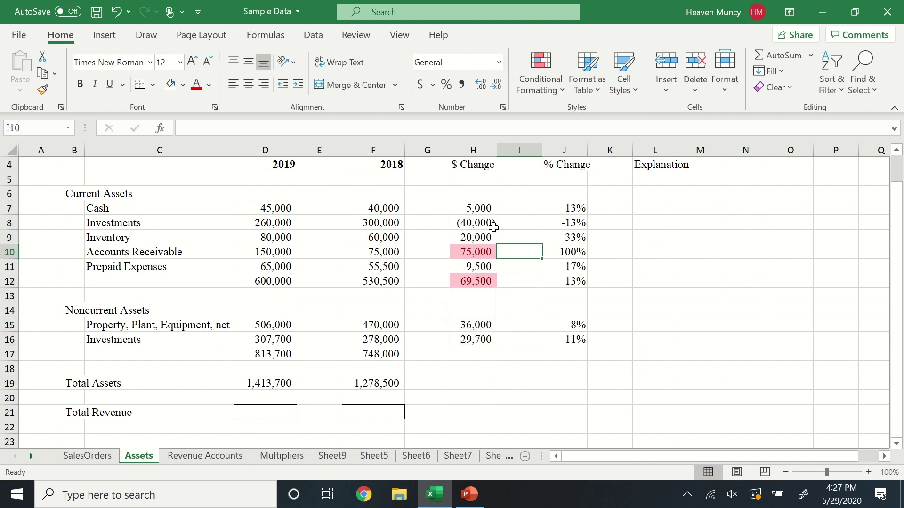
left_click(490, 225)
left_click(475, 149)
key("alt+h")
type("lhe40")
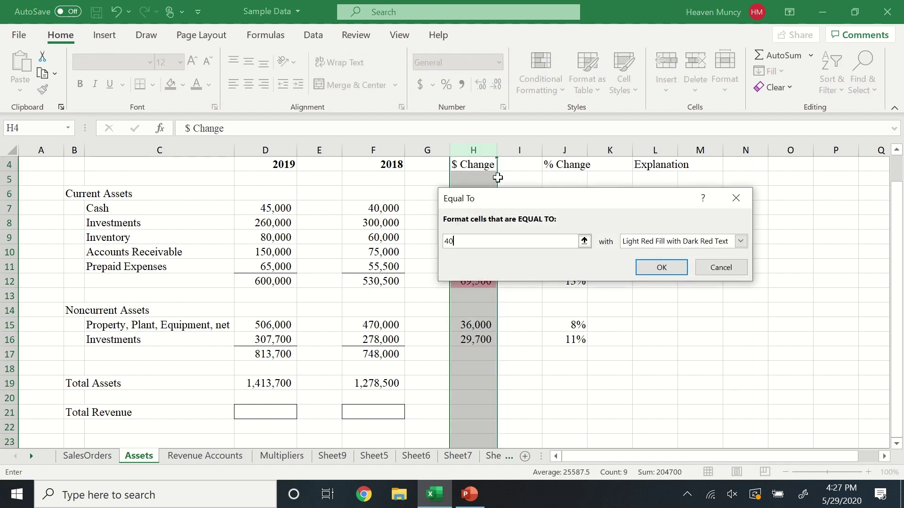
type("000")
left_click(664, 272)
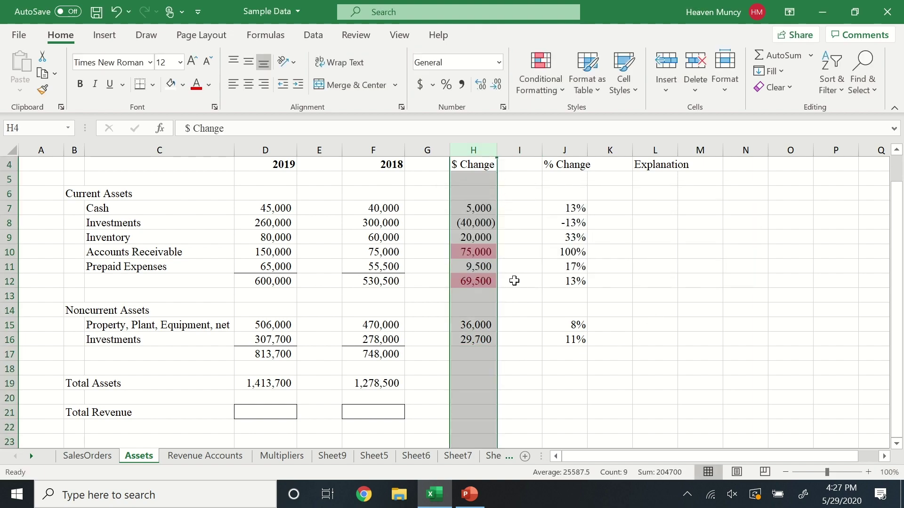
Highlight values equal to -40000 in column H using conditional formatting with Light Red Fill with Dark Red Text
left_click(476, 222)
left_click(473, 150)
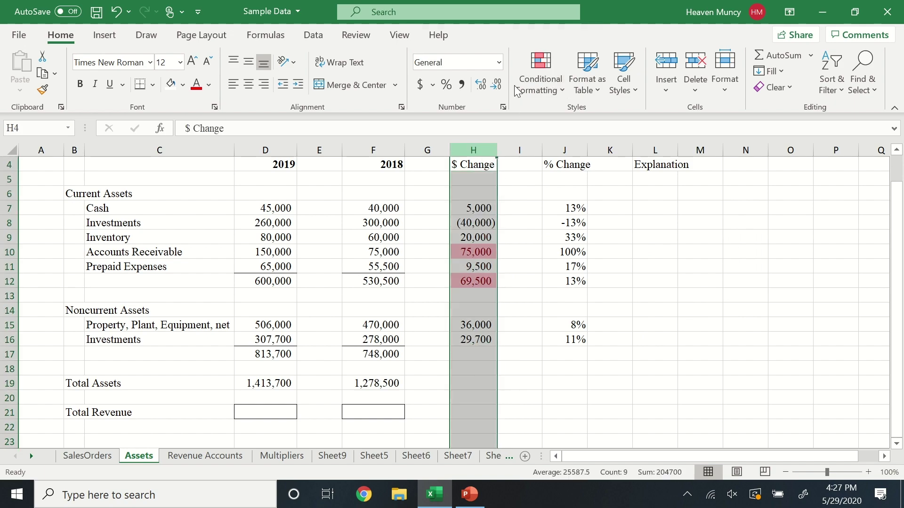
left_click(540, 70)
mouse_move(607, 121)
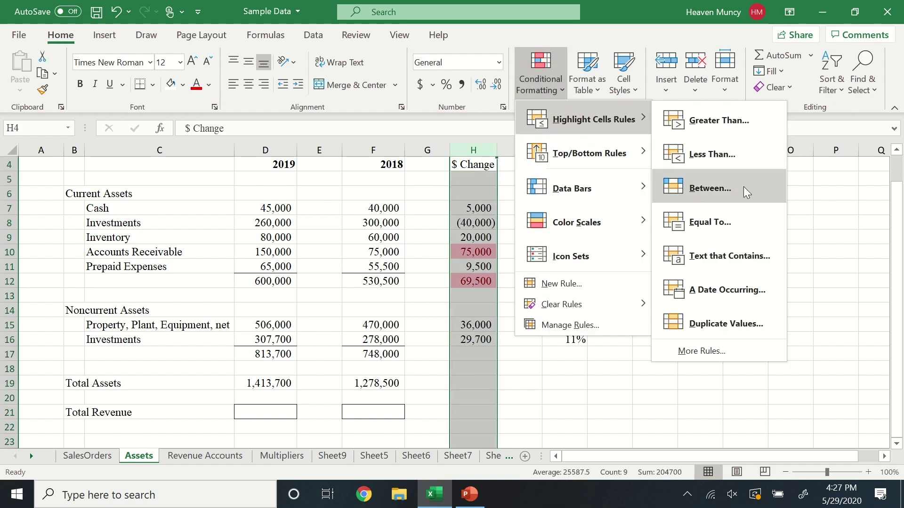
left_click(733, 222)
type("-40000")
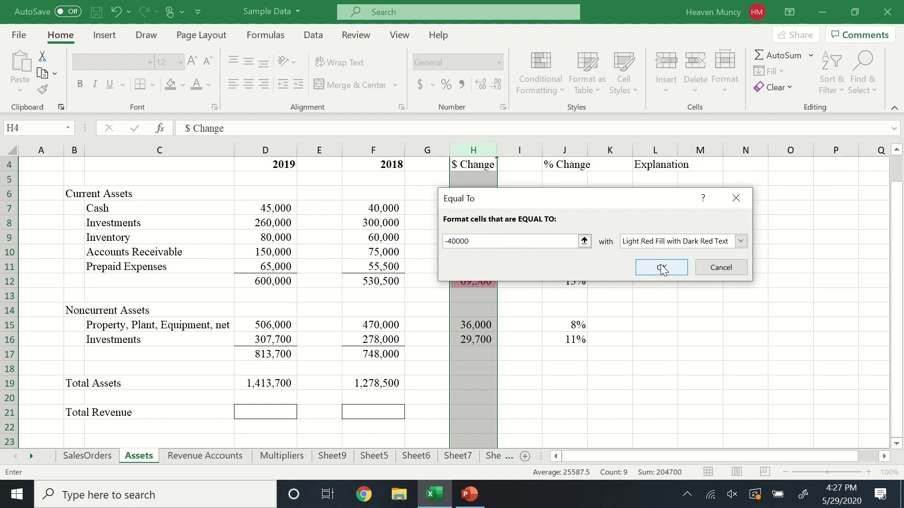
left_click(661, 267)
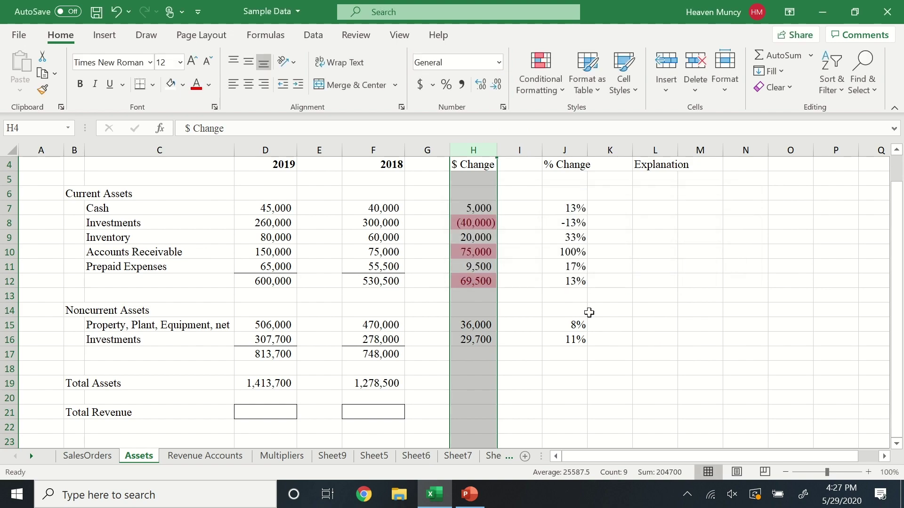
Highlight values greater than 10% in column J using conditional formatting with Light Red Fill with Dark Red Text
left_click(609, 310)
left_click(564, 149)
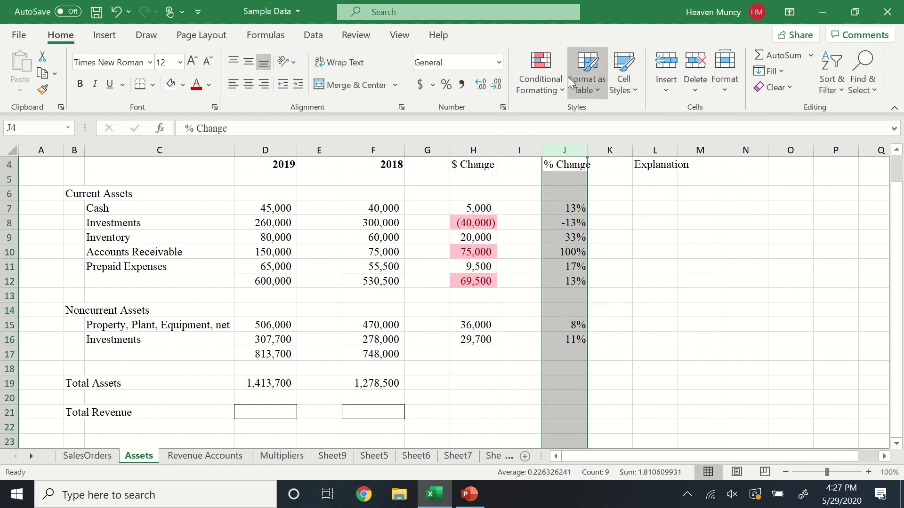
left_click(541, 78)
mouse_move(607, 121)
left_click(728, 123)
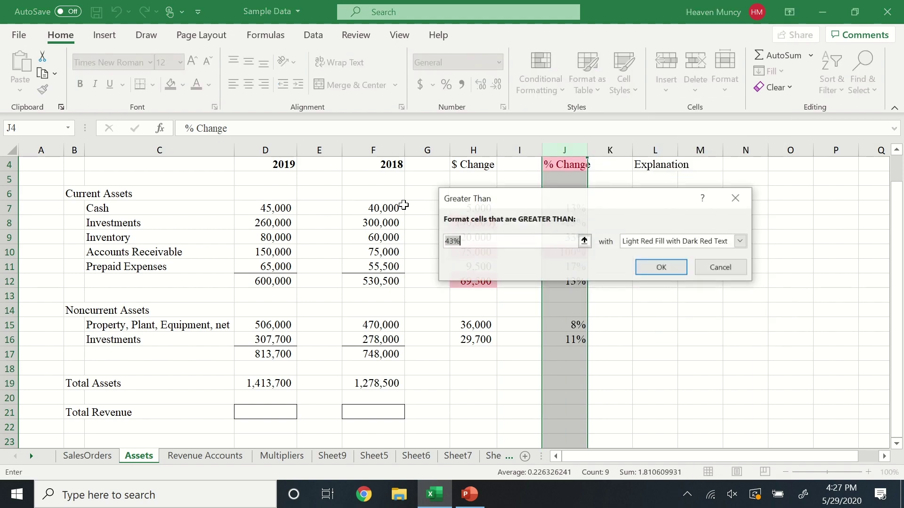
type("10%")
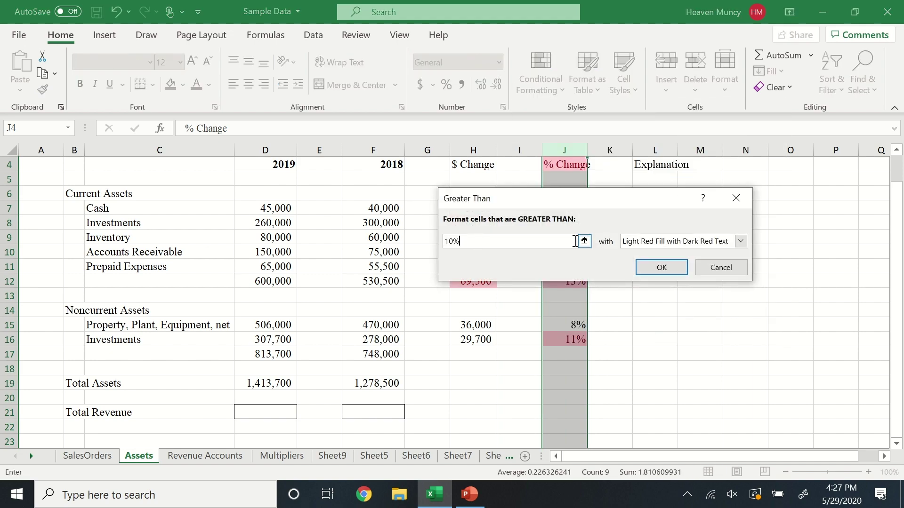
left_click(658, 269)
Highlight values less than -10% in column J using conditional formatting with Light Red Fill with Dark Red Text
left_click(549, 80)
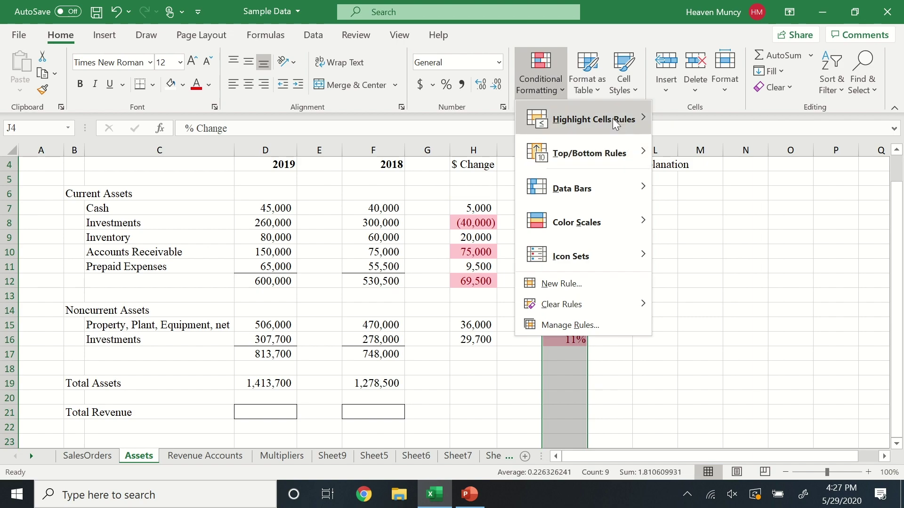
mouse_move(612, 119)
left_click(722, 162)
type("-10")
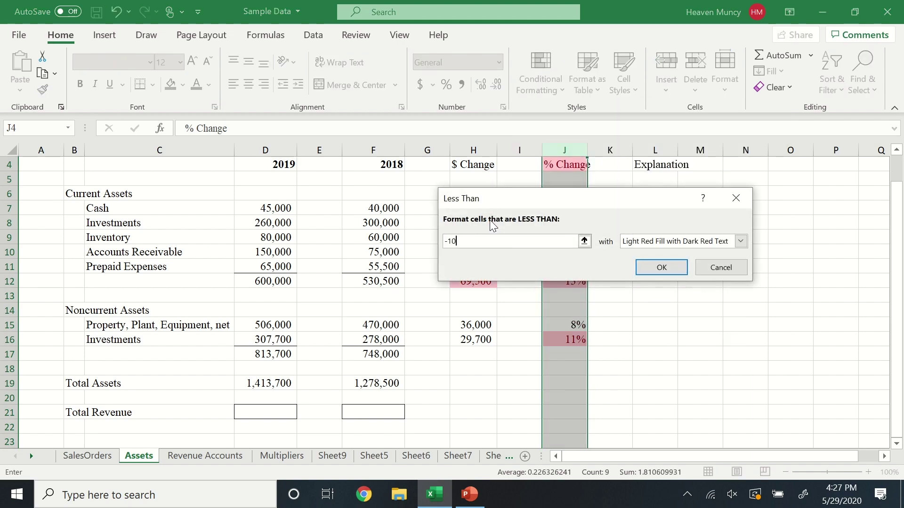
type("%")
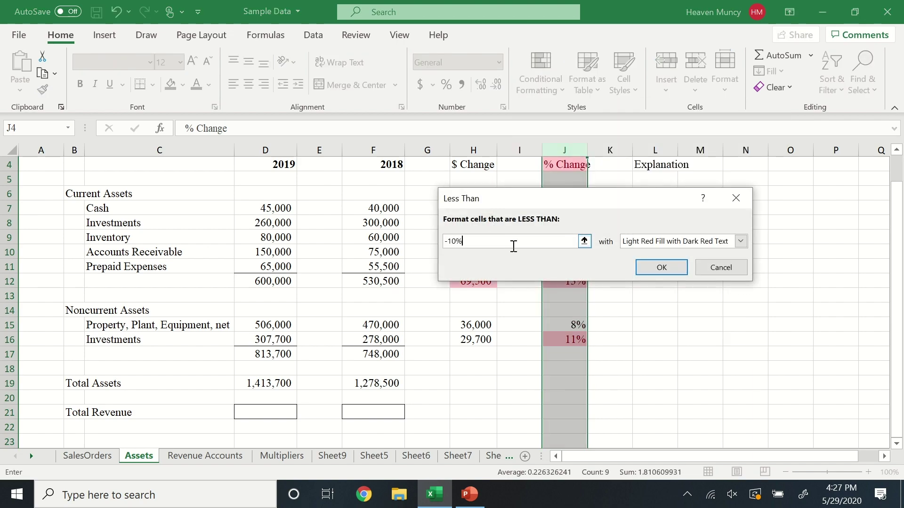
left_click(661, 268)
left_click(642, 294)
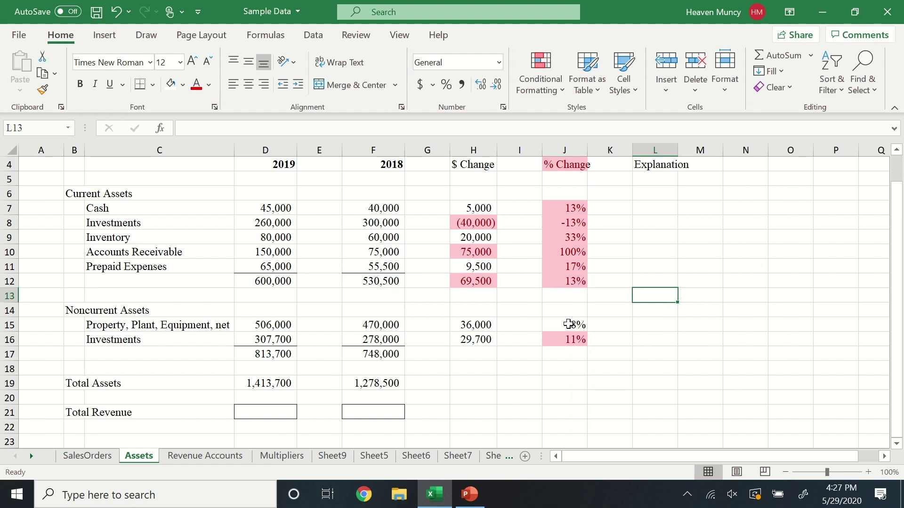
Clear the conditional formatting rules from the "% Change" heading cell J4
left_click(569, 325)
left_click(566, 164)
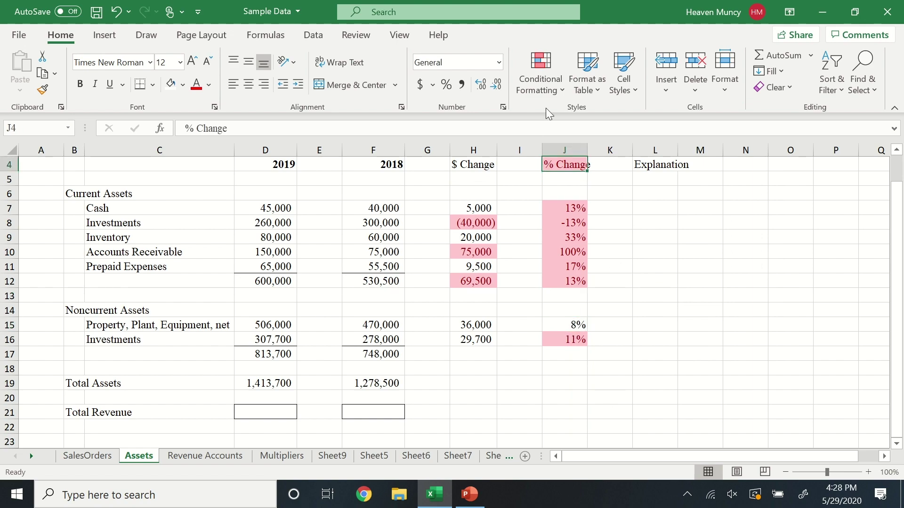
left_click(541, 75)
left_click(700, 309)
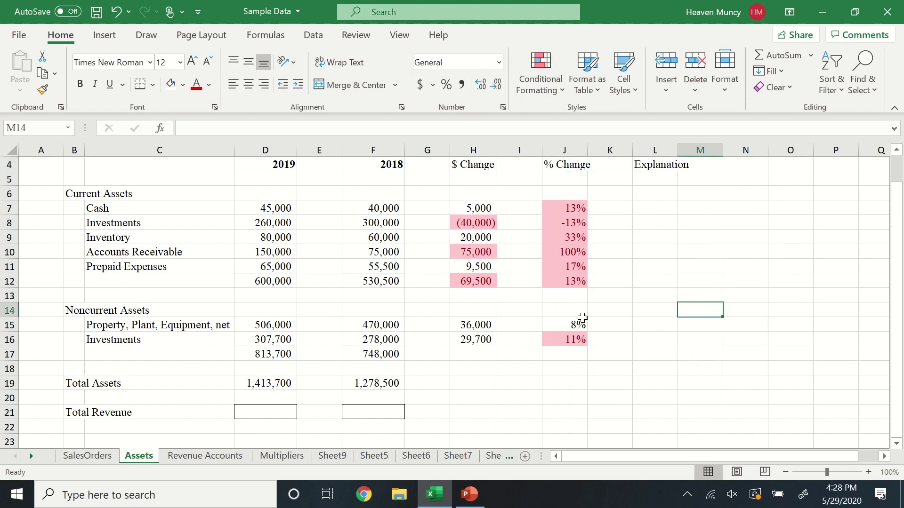
Fill the explanation cells L8, L10 and L12 with yellow for the rows exceeding both variance thresholds
left_click_drag(476, 228, 571, 234)
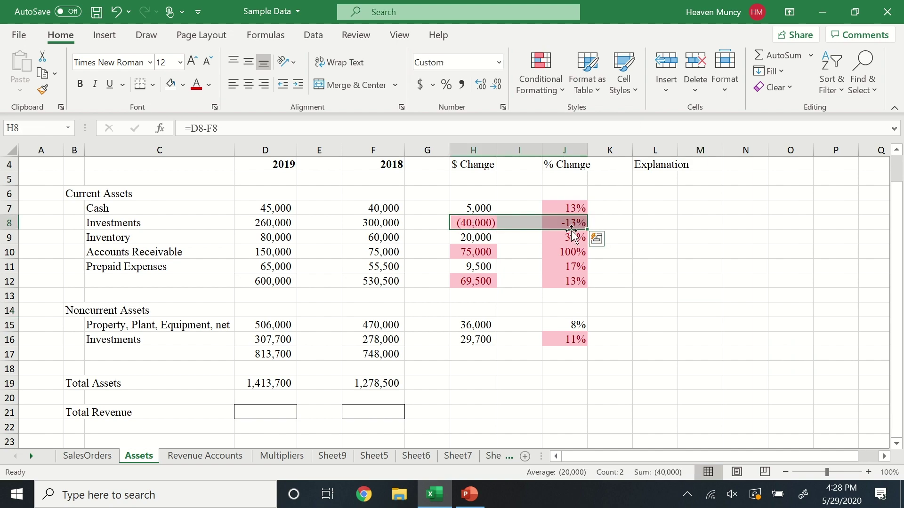
left_click(632, 221)
left_click(183, 85)
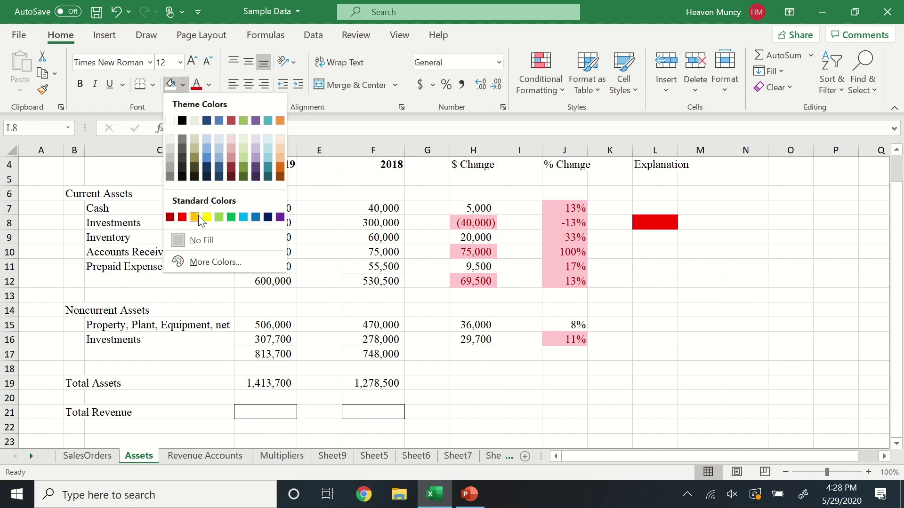
left_click(194, 217)
left_click(633, 249)
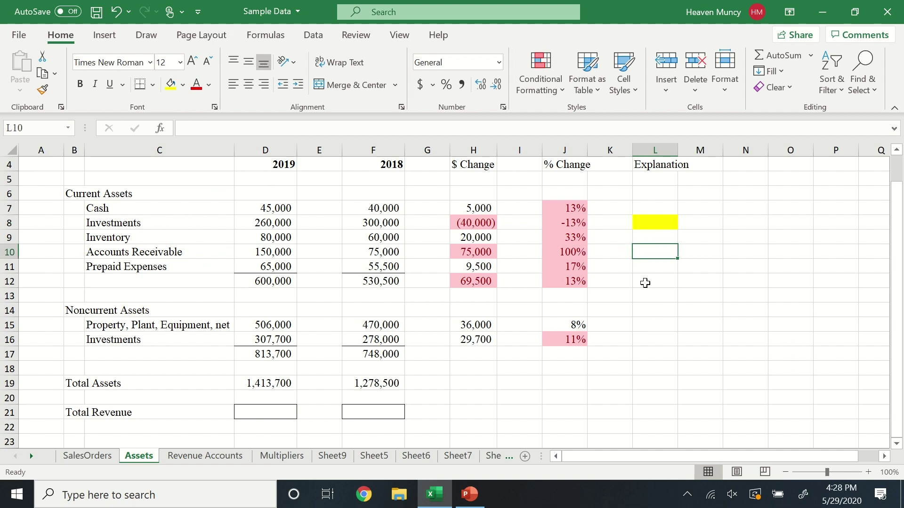
left_click(653, 282, "ctrl")
left_click(171, 84)
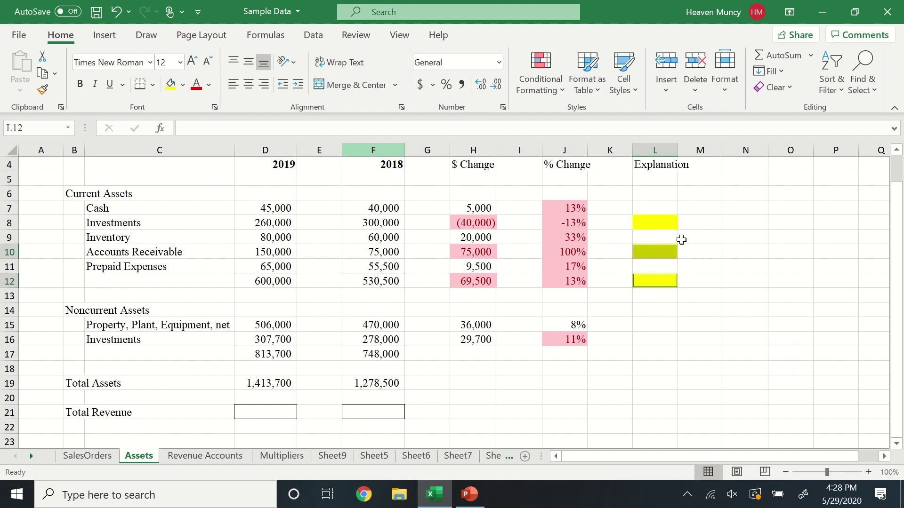
Widen column L so that the "Explanation" heading fits inside it
left_click(734, 294)
left_click_drag(675, 218, 678, 275)
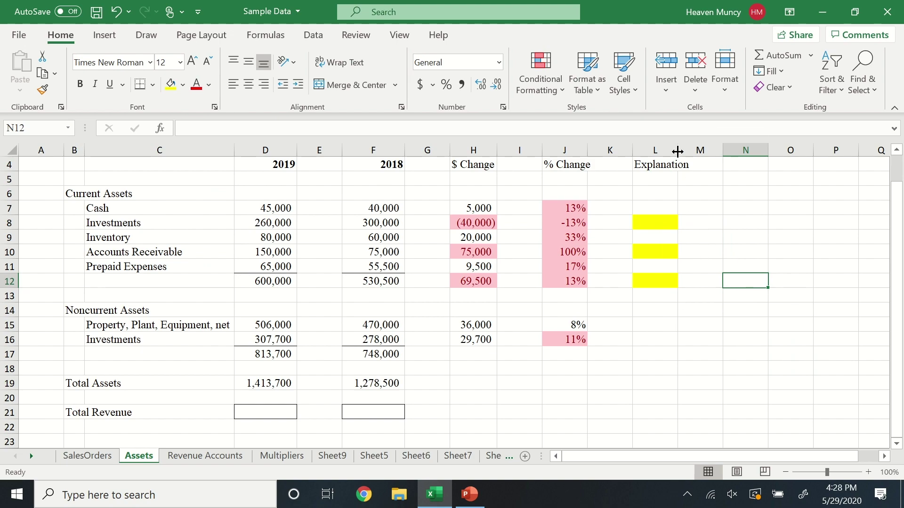
left_click_drag(677, 151, 691, 151)
Enter in L8 "Hired a new investment firm that suggested we invest in more medical companies, and as shown on NASDAQ, medical companies have skyrocketed in 2019"
left_click(663, 225)
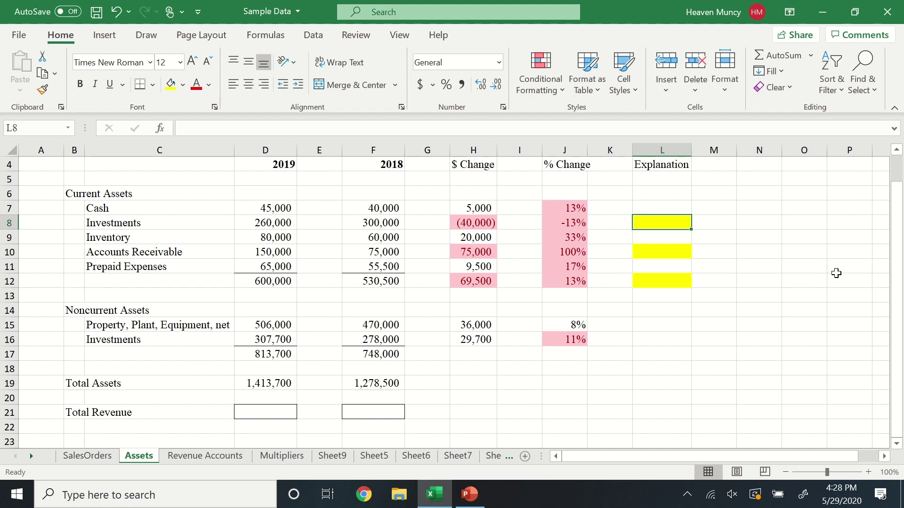
type("Hired a n")
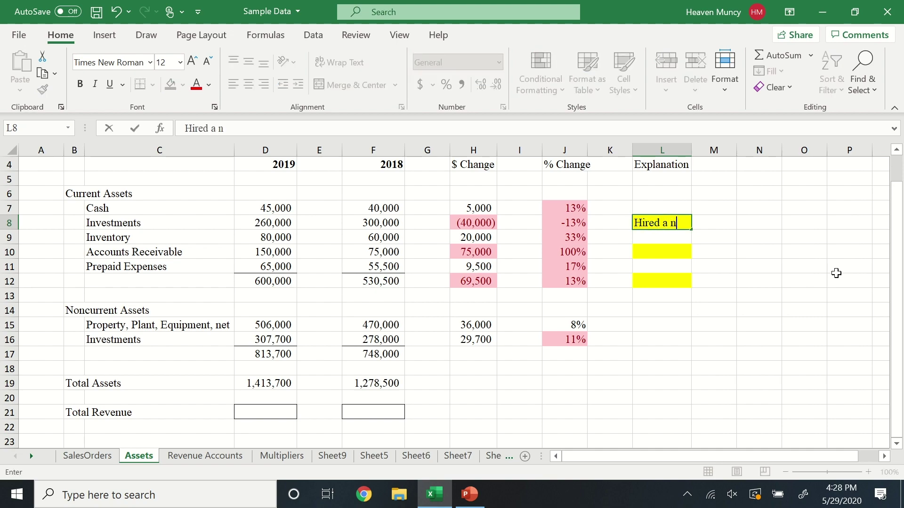
type("ew investment firm t")
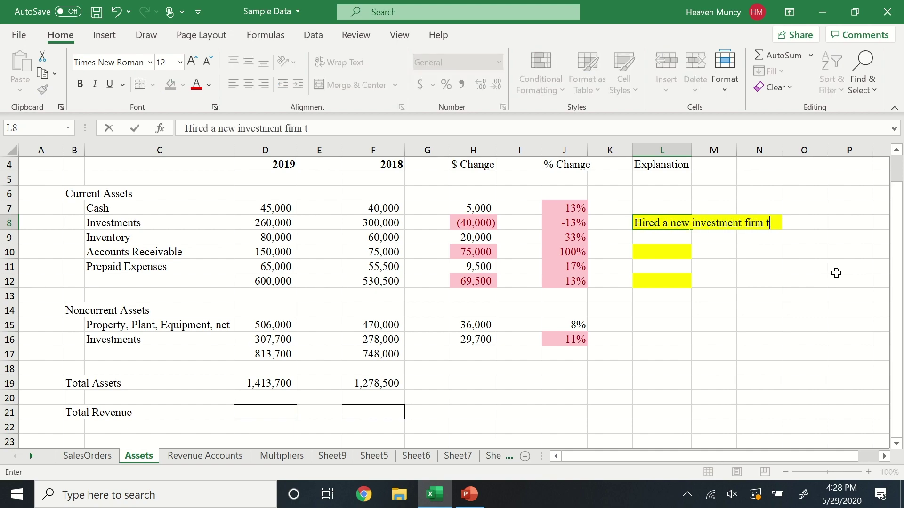
type("hat suggested ")
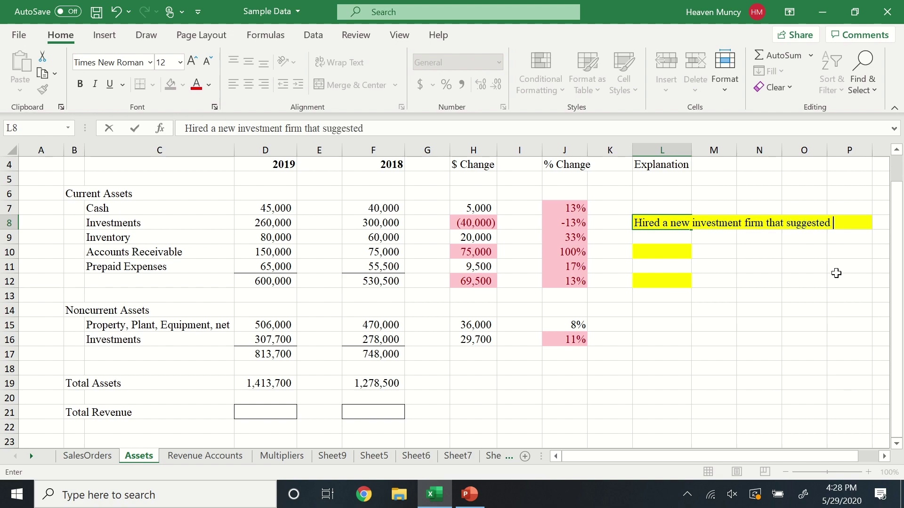
type("we invest in more ")
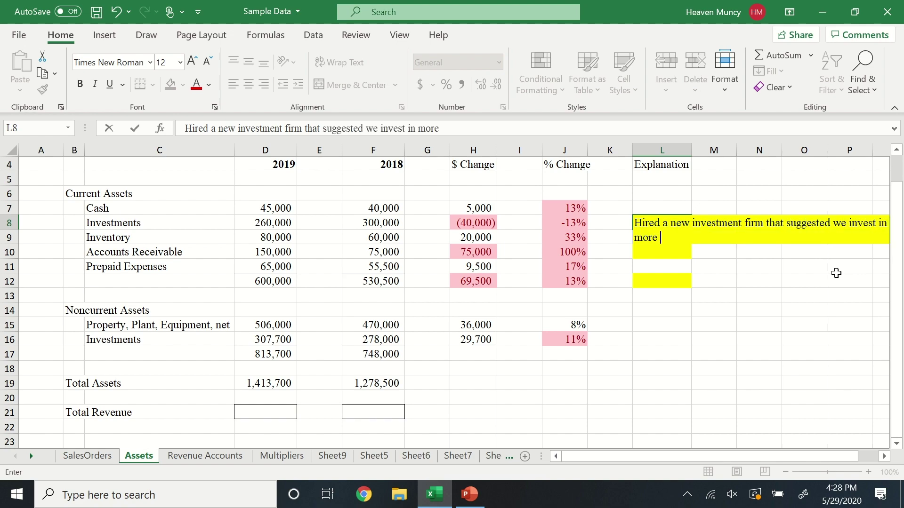
type("medical co")
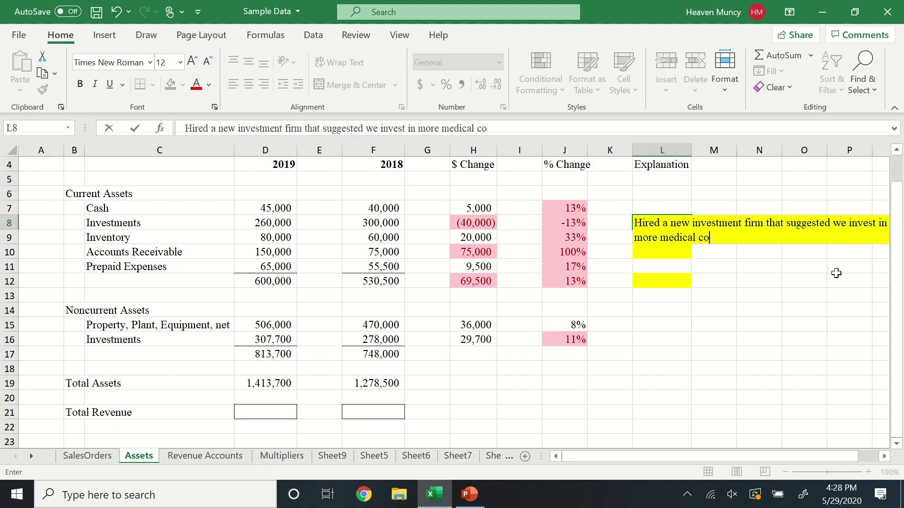
type("mpanies, and th")
key("BackSpace")
key("BackSpace")
type("as shown on")
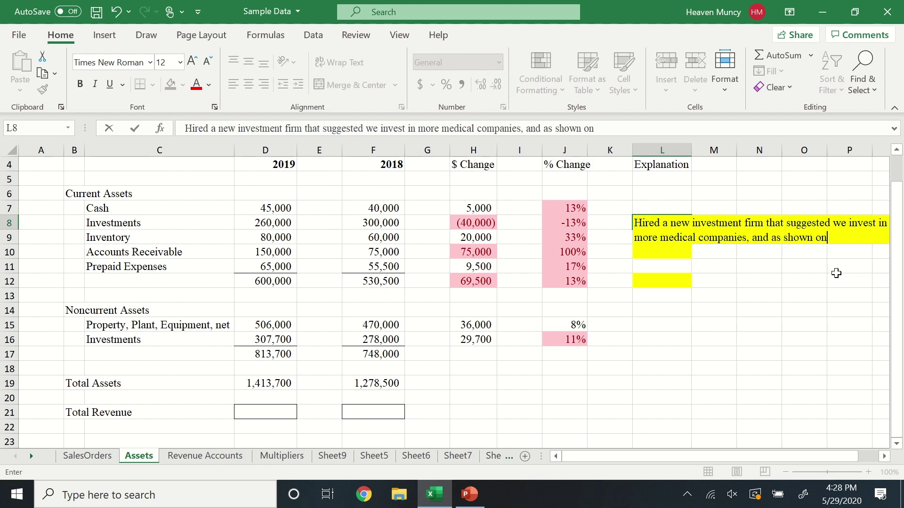
type(" NASDAQ")
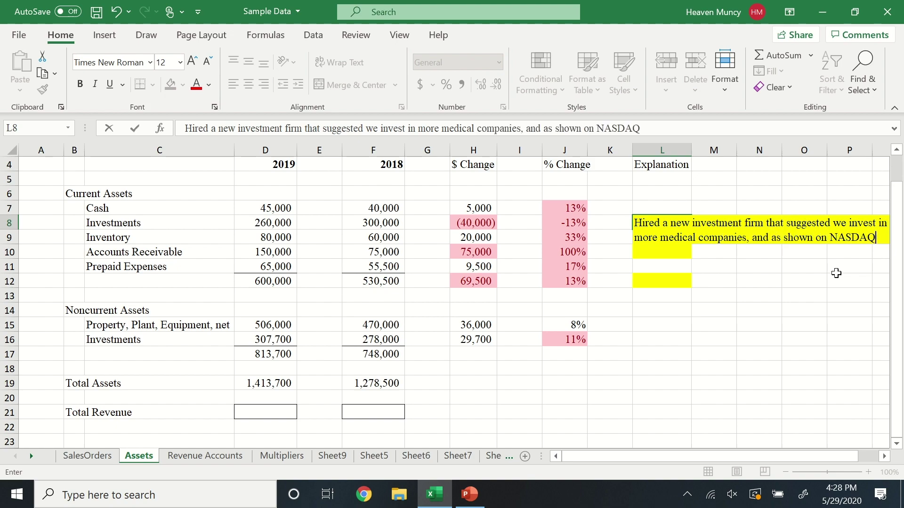
type(", me")
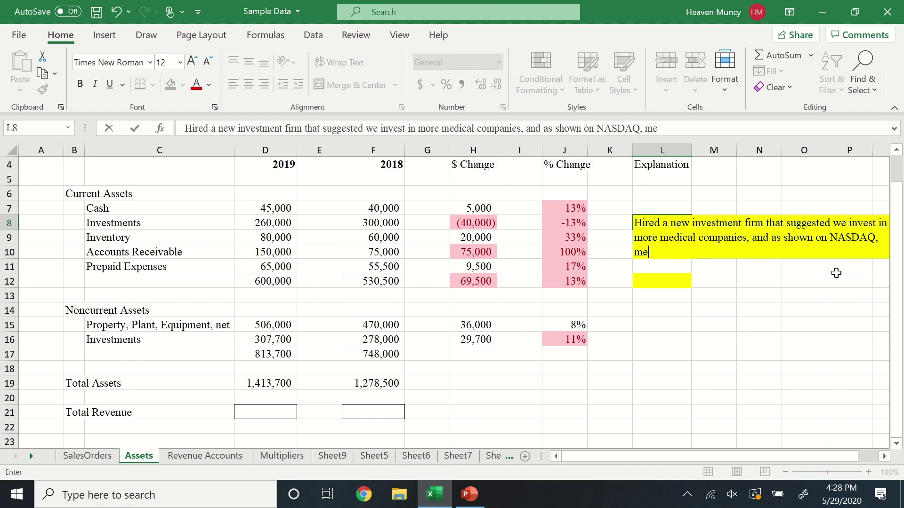
type("dical companies ")
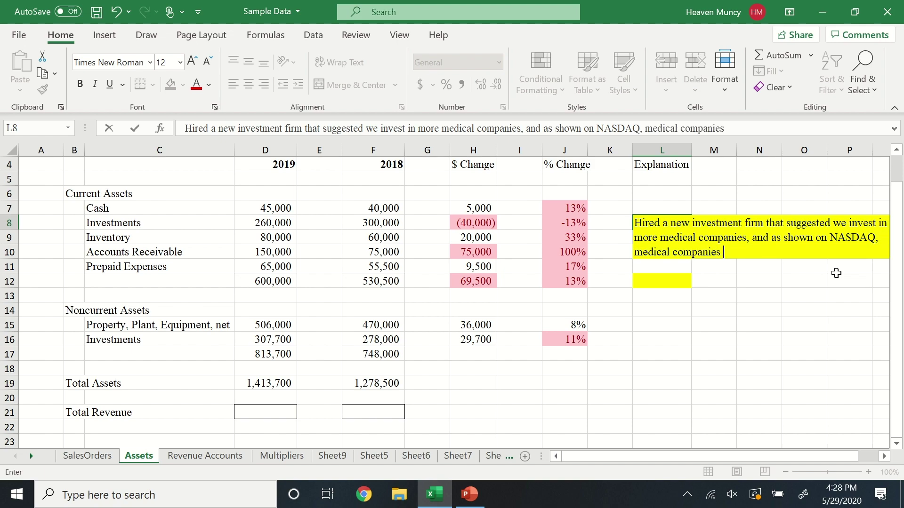
type("have skyrocket")
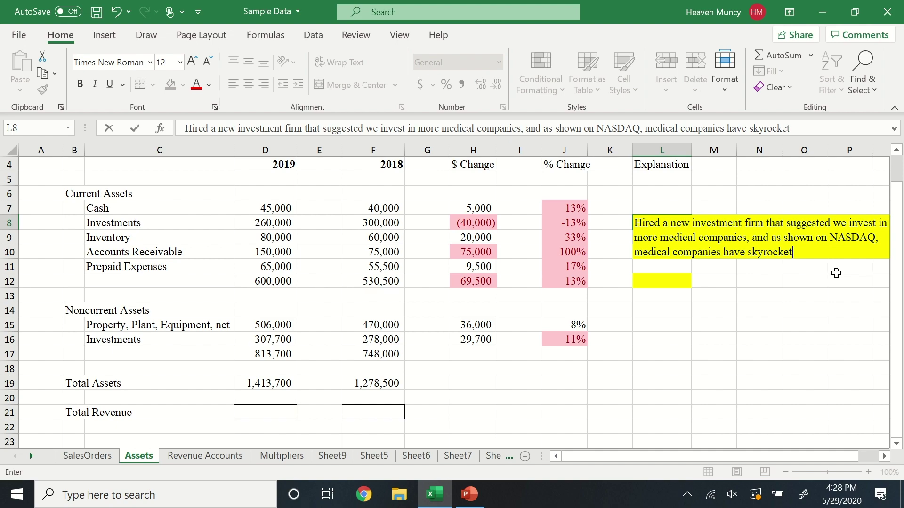
type("ed in 201")
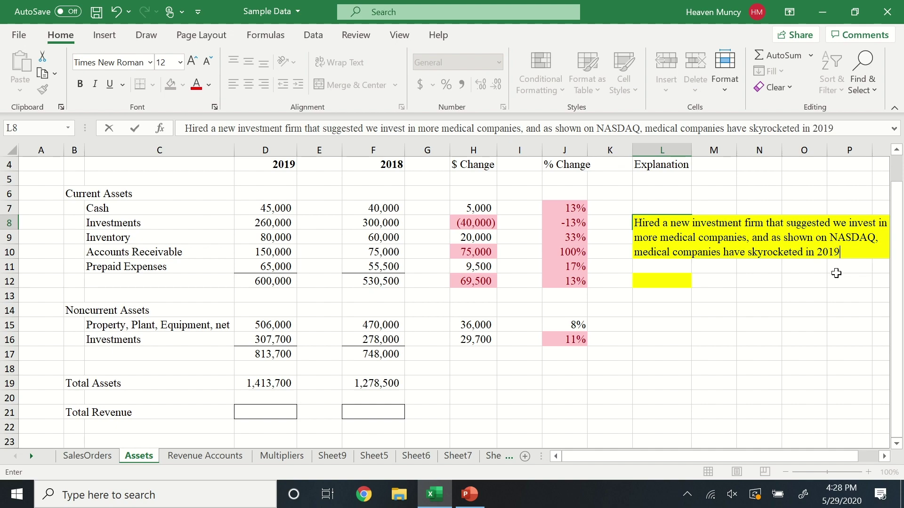
type("9")
key("Return")
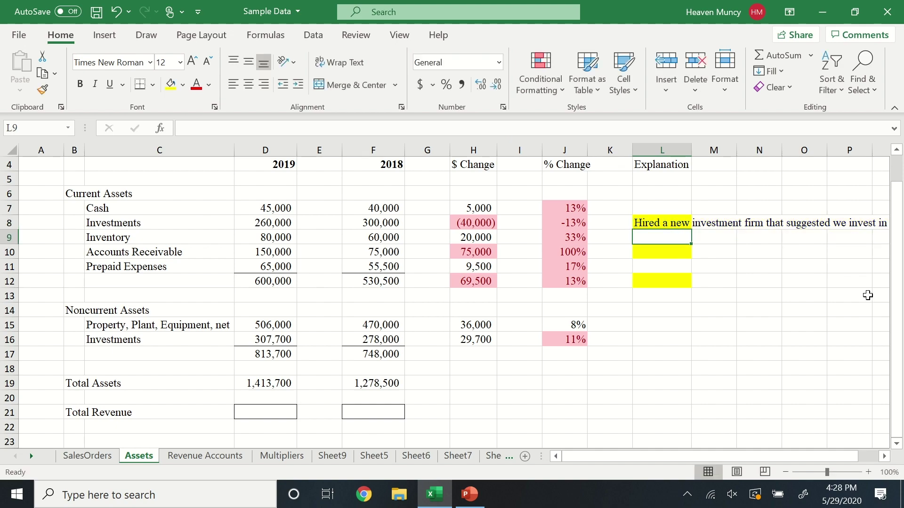
key("Return")
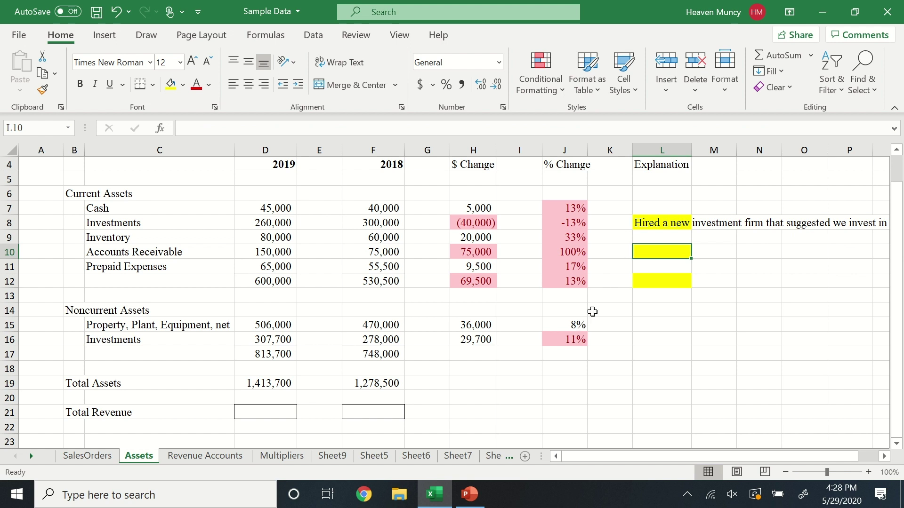
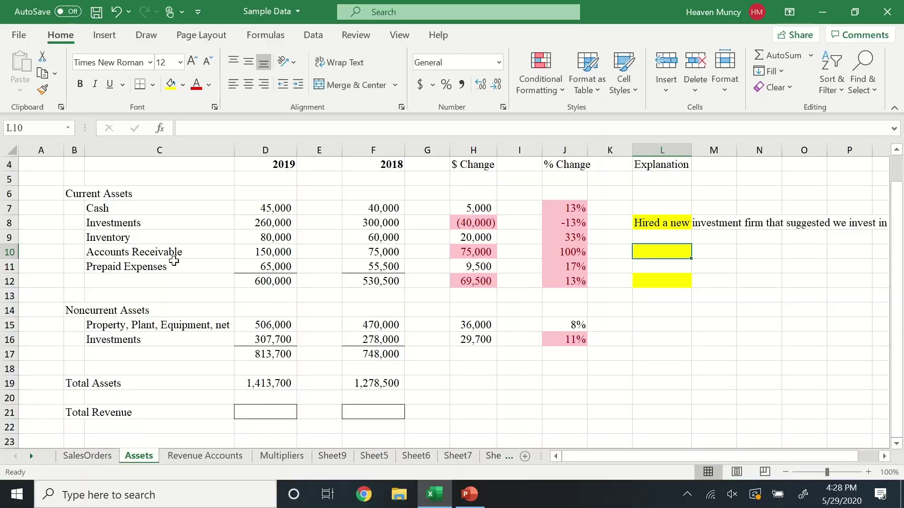
Enter in L10 the Accounts Receivable explanation "We extended our credit policy to increase sales for FY19"
left_click(179, 256)
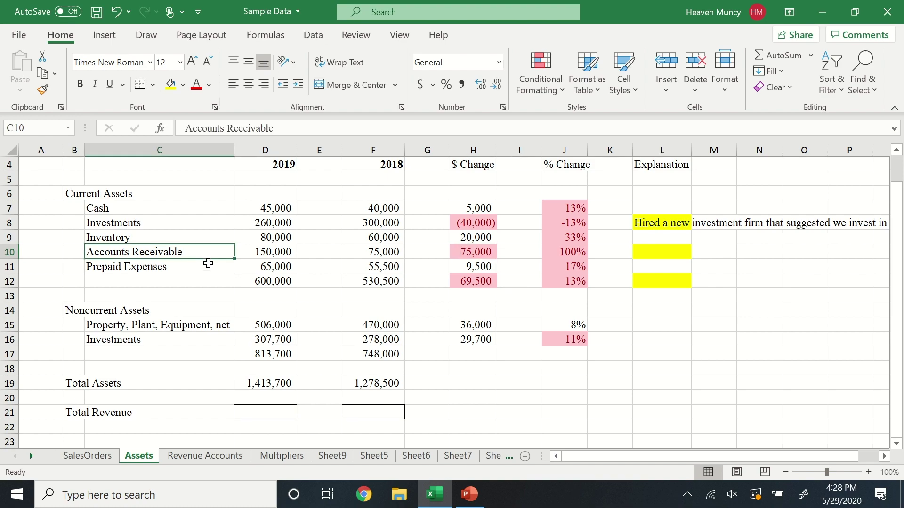
left_click(668, 259)
type("We ex")
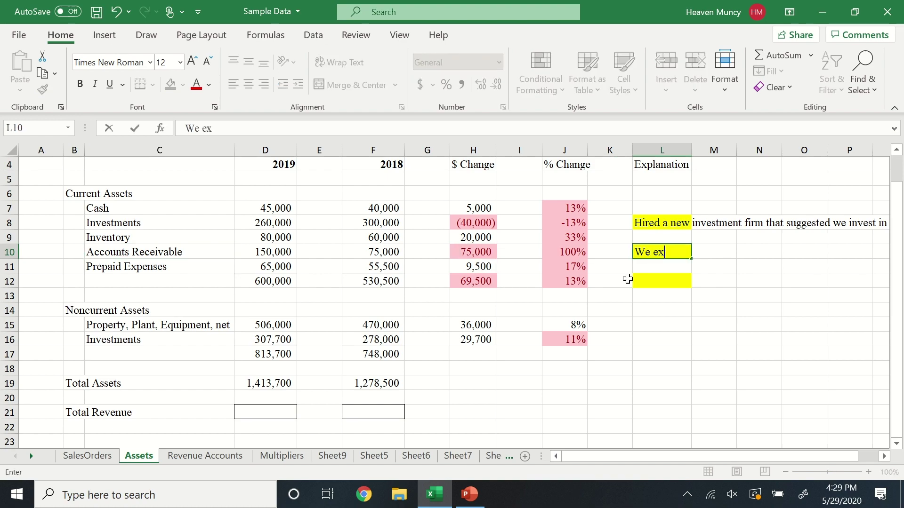
type("tended our credit policy to i")
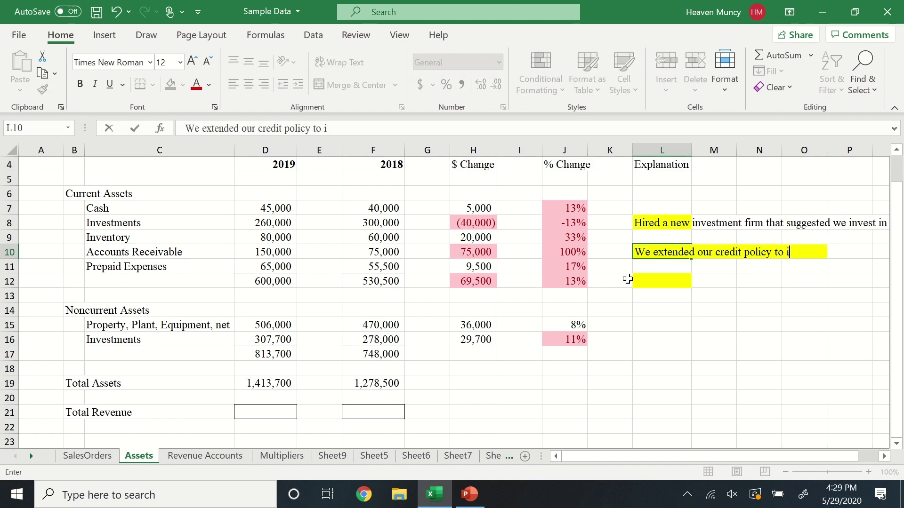
type("ncrease sales for")
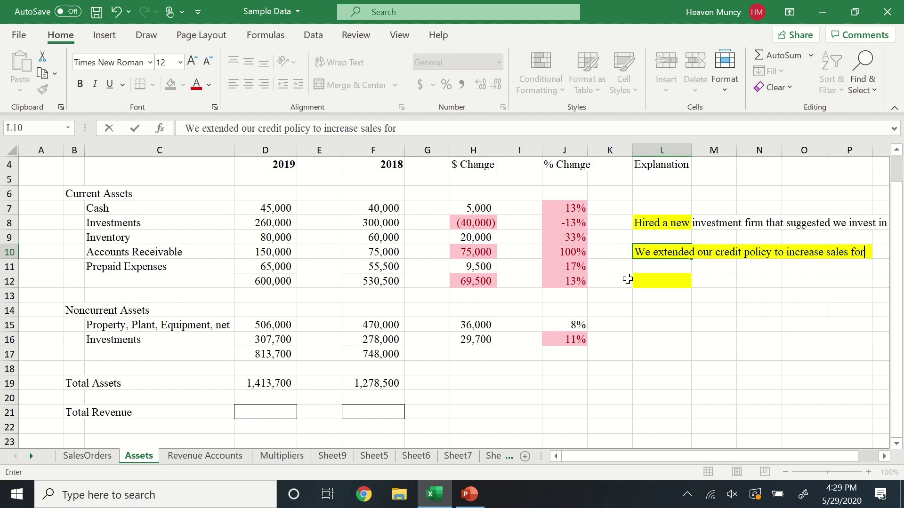
type(" FY19")
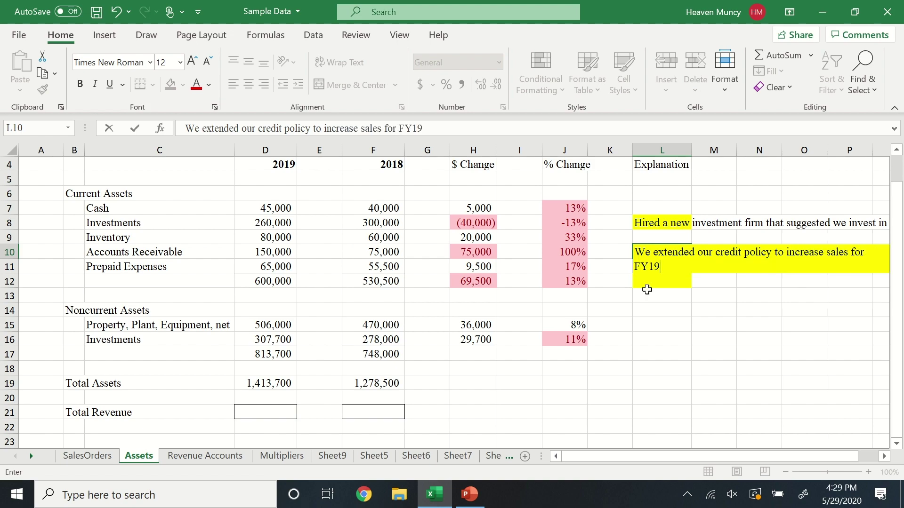
Remove the yellow fill from L12 and widen column L to give the explanations more room
left_click(647, 287)
left_click(182, 84)
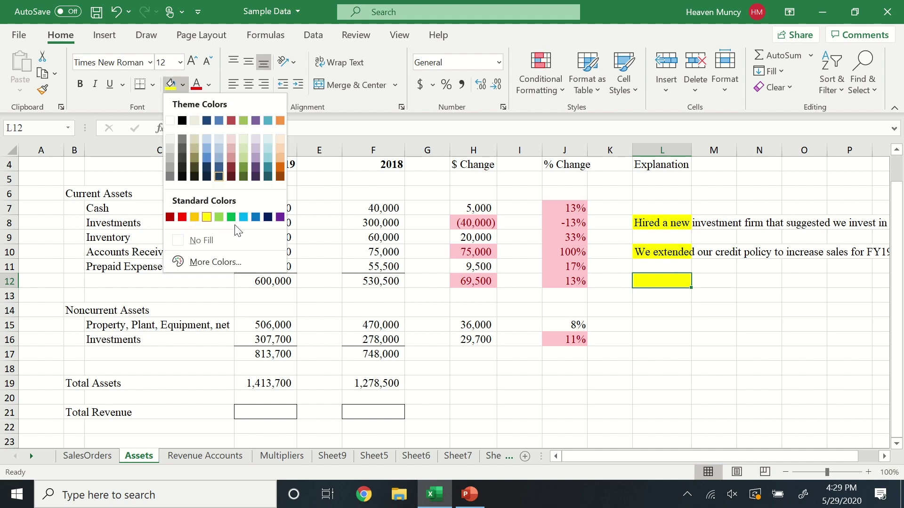
left_click(232, 236)
left_click(675, 295)
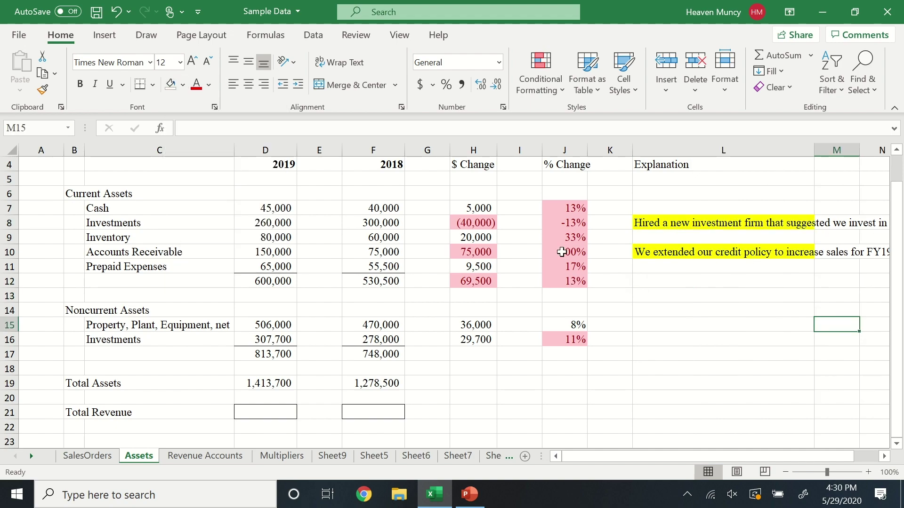
Make row 8 several lines tall and wrap the investment explanation text in L8
left_click_drag(699, 456, 721, 456)
left_click(784, 249)
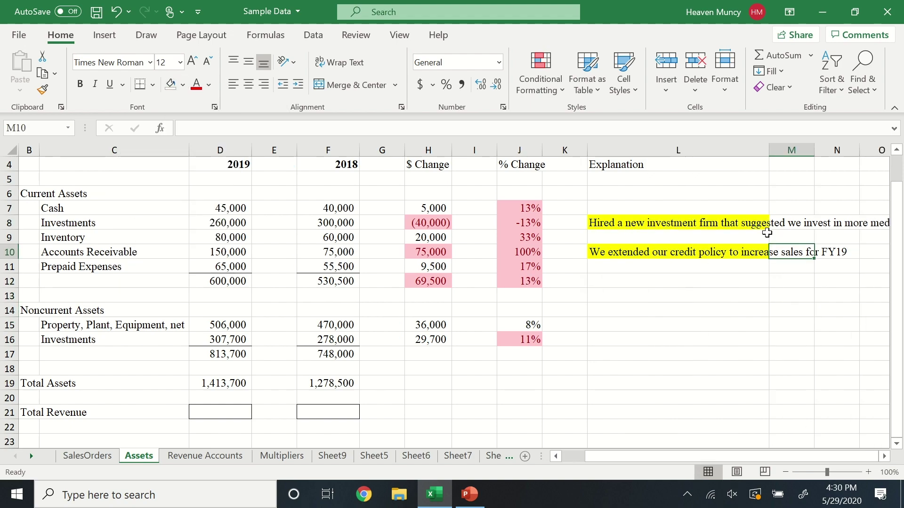
left_click(766, 223)
scroll(423, 282, "left", 1)
left_click_drag(9, 230, 7, 276)
left_click(670, 265)
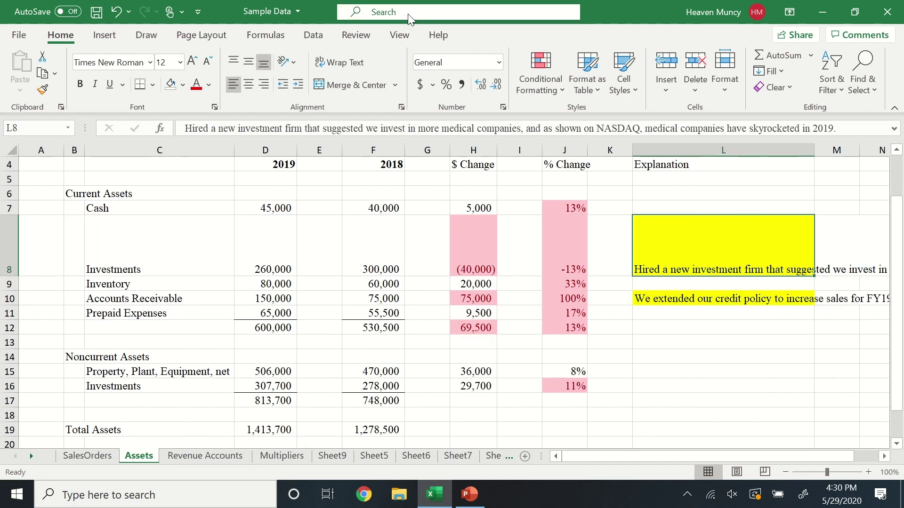
left_click(347, 64)
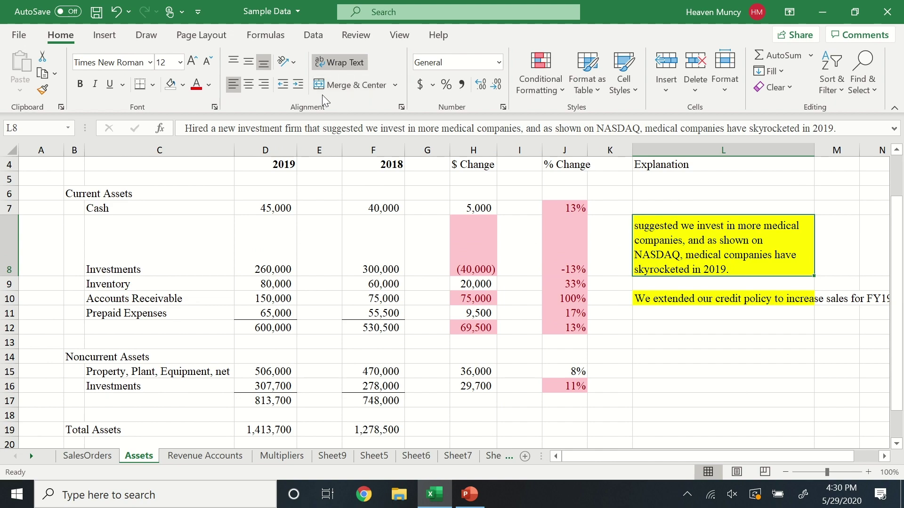
Center the L8 explanation horizontally and vertically and enlarge row 8 until the whole text fits
left_click(249, 61)
left_click(249, 86)
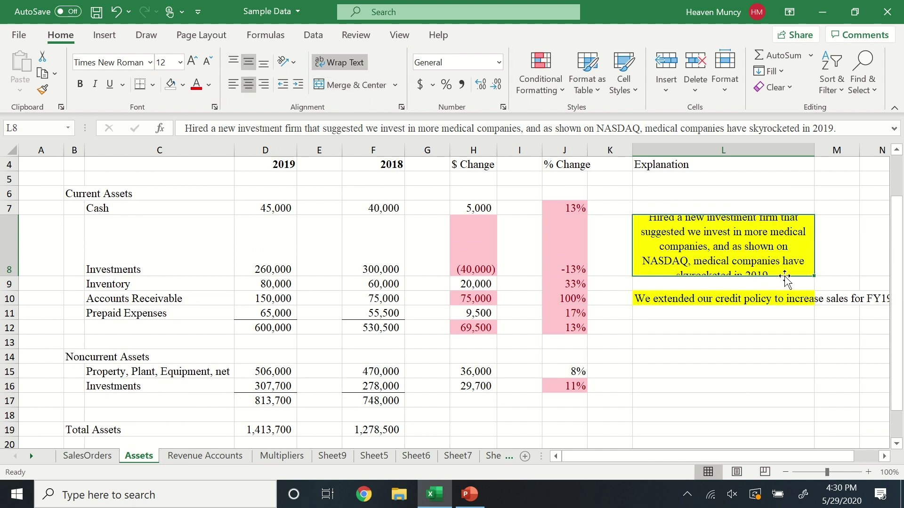
left_click_drag(10, 274, 11, 294)
left_click(609, 340)
Wrap the explanation text in L10 and shrink rows 8 and 10 to single-line height
left_click(668, 316)
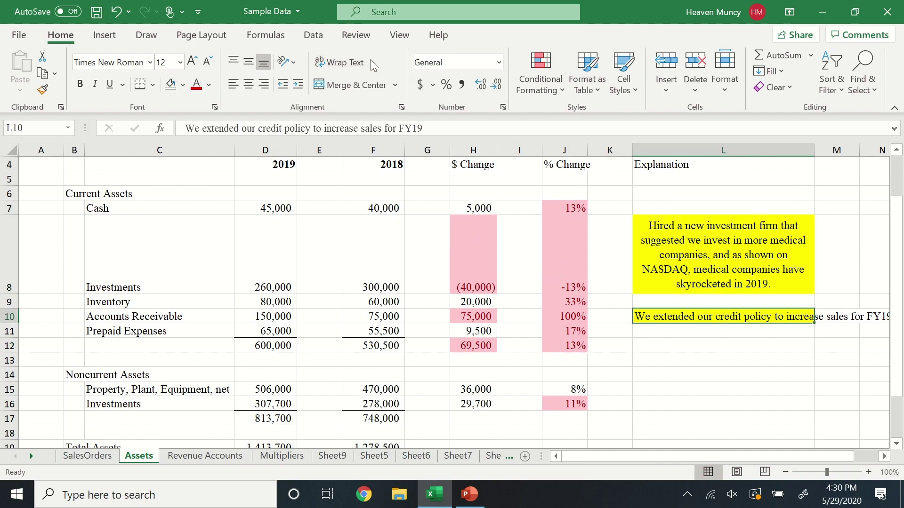
left_click(340, 62)
left_click_drag(10, 294, 11, 229)
left_click_drag(11, 273, 10, 259)
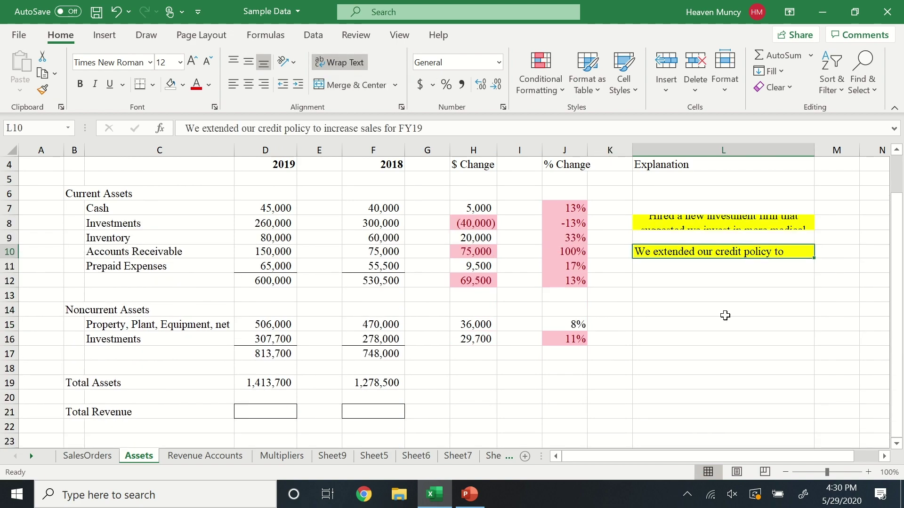
Turn off text wrapping in L8 and align its explanation to the left
left_click(777, 320)
left_click(708, 222)
left_click(340, 62)
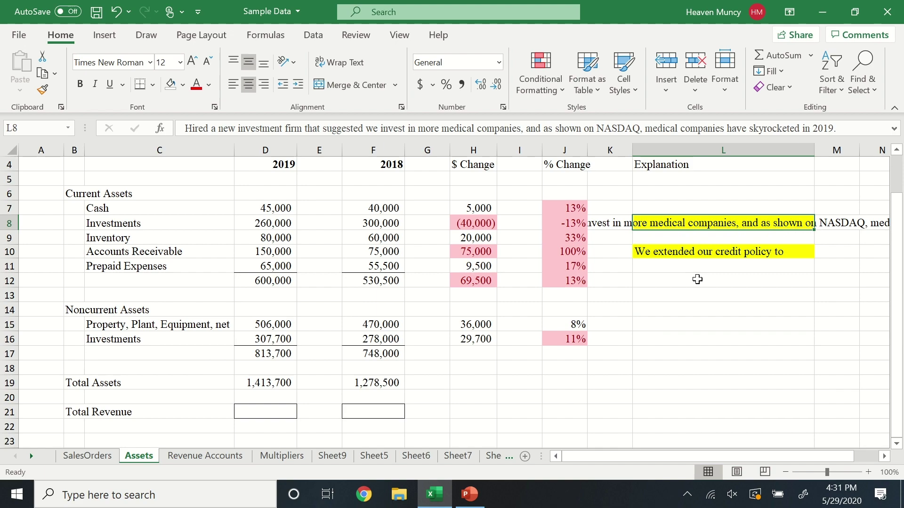
left_click(704, 295)
Insert ten blank rows above the Inventory row, starting at row 9
left_click(9, 237)
left_click(664, 61)
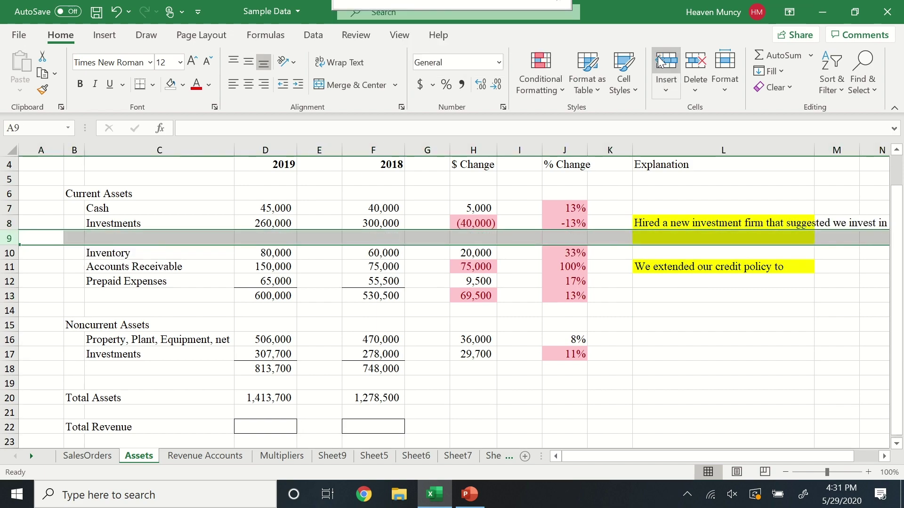
left_click(664, 60)
left_click(664, 60)
left_click(663, 60)
left_click(663, 60)
left_click(664, 60)
left_click(663, 60)
left_click(664, 60)
left_click(663, 61)
left_click(664, 61)
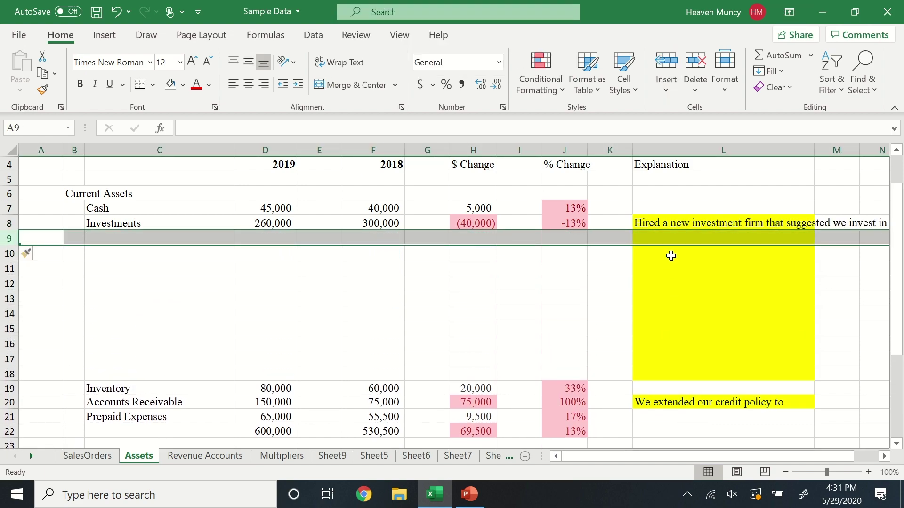
Clear the yellow fill from the inserted cells L9:L18 in the Explanation column
left_click(669, 254)
left_click_drag(643, 234, 797, 379)
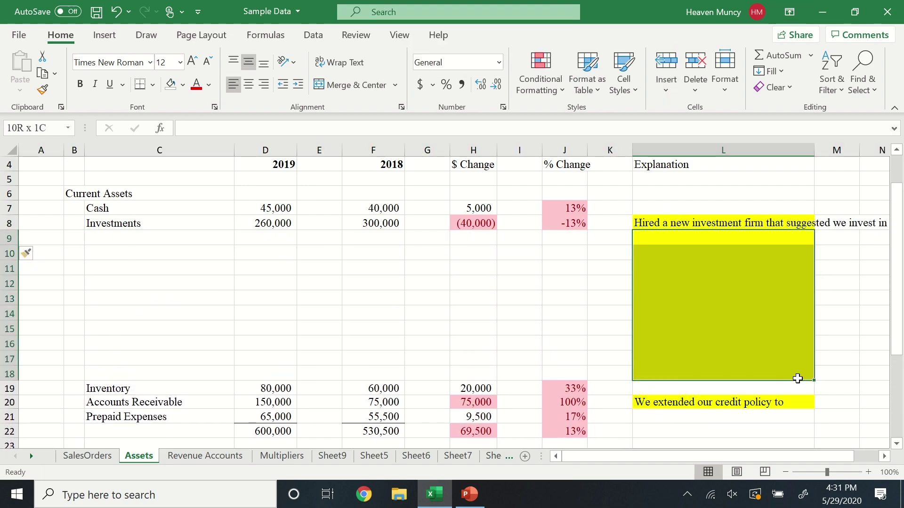
left_click(775, 87)
left_click(793, 107)
Merge L8:O13 for the investment explanation and wrap its text, aligned left and to the top
left_click_drag(673, 268, 693, 254)
left_click(657, 223)
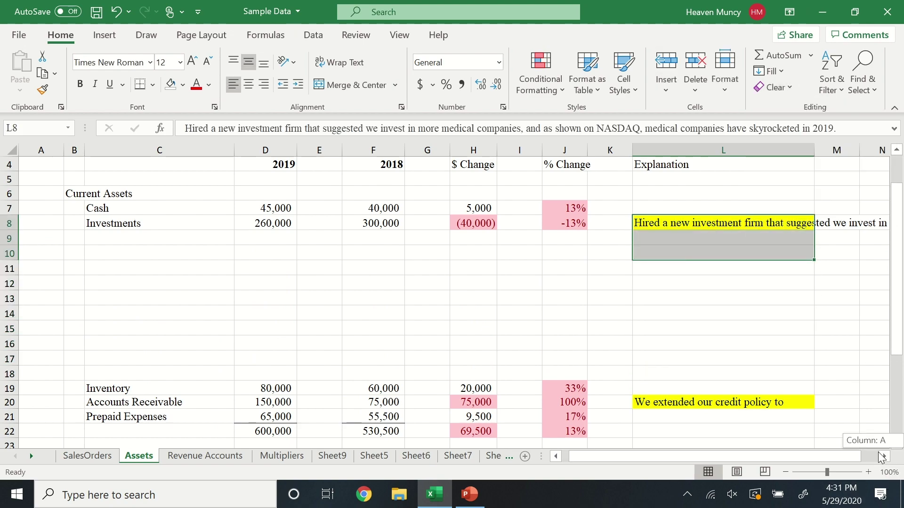
left_click_drag(882, 456, 762, 456)
left_click_drag(661, 453, 656, 453)
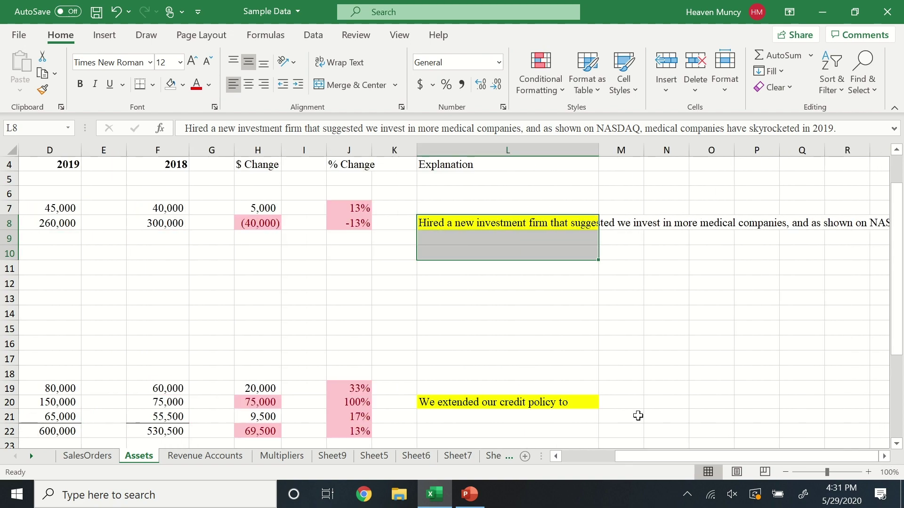
left_click_drag(458, 230, 716, 304)
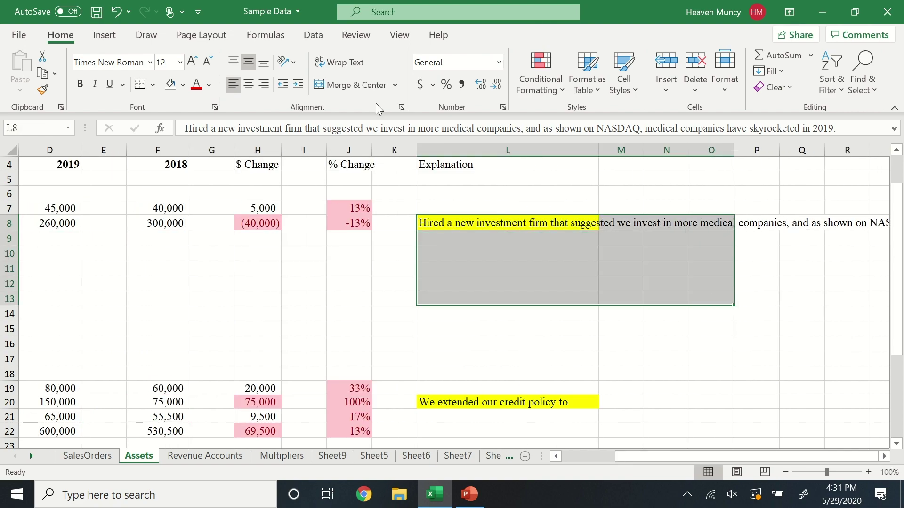
left_click(356, 84)
left_click(339, 62)
left_click(233, 84)
left_click(232, 64)
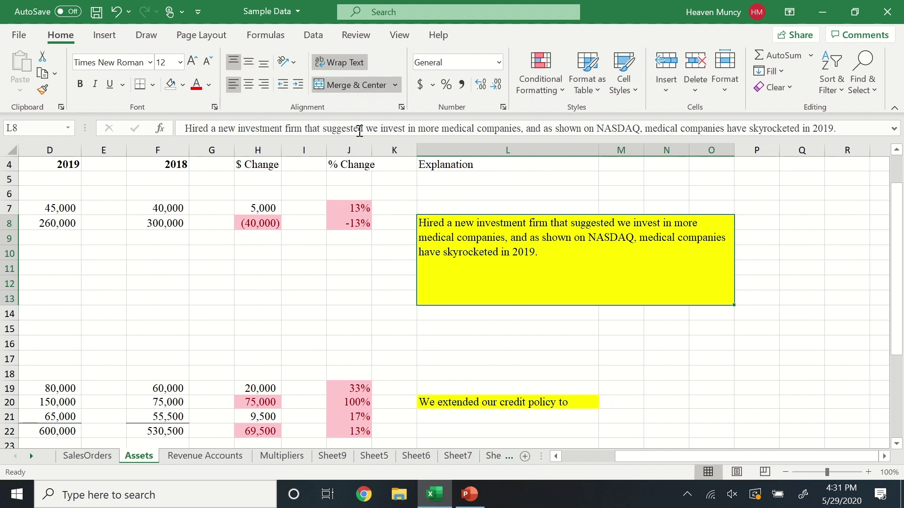
Unmerge L8:O13 and merge only L8:O10 for the investment explanation, with left-aligned text
left_click(338, 84)
left_click_drag(443, 220, 708, 248)
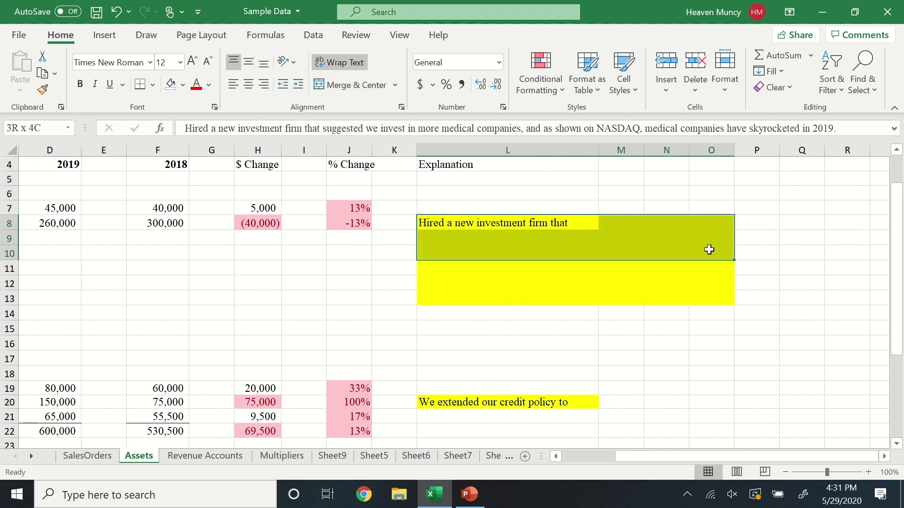
left_click(334, 85)
left_click(232, 85)
Remove the yellow fill from the leftover cells L11:O13 below the merged explanation
left_click_drag(459, 271, 725, 299)
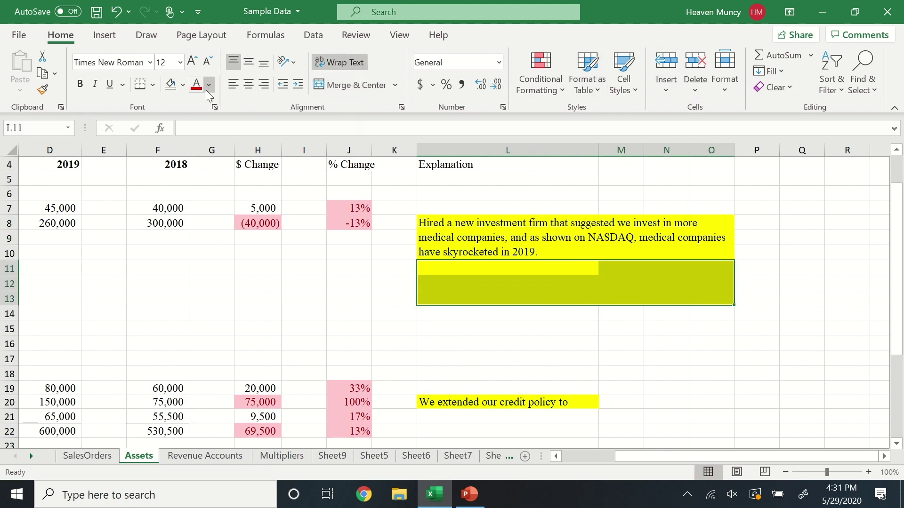
left_click(170, 85)
left_click(666, 343)
Delete the surplus blank rows 11 through 18 above the Inventory row
left_click_drag(826, 456, 659, 439)
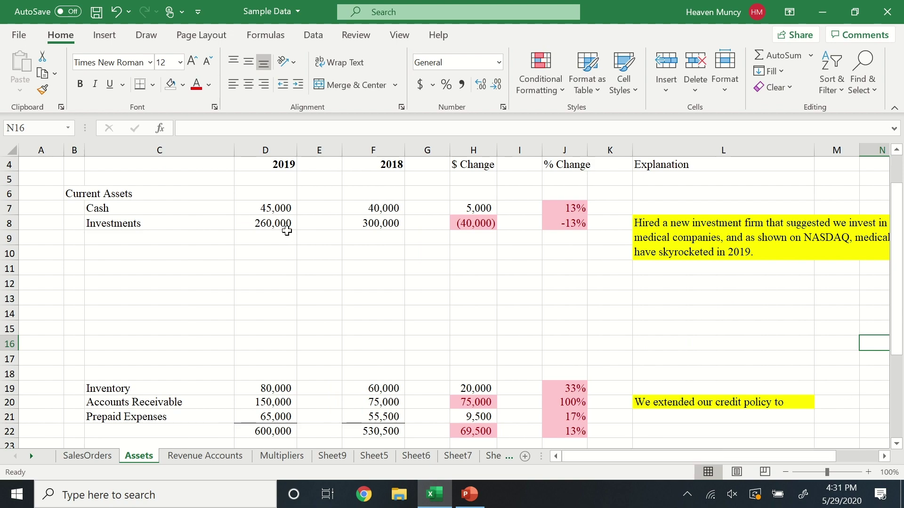
left_click_drag(12, 253, 19, 382)
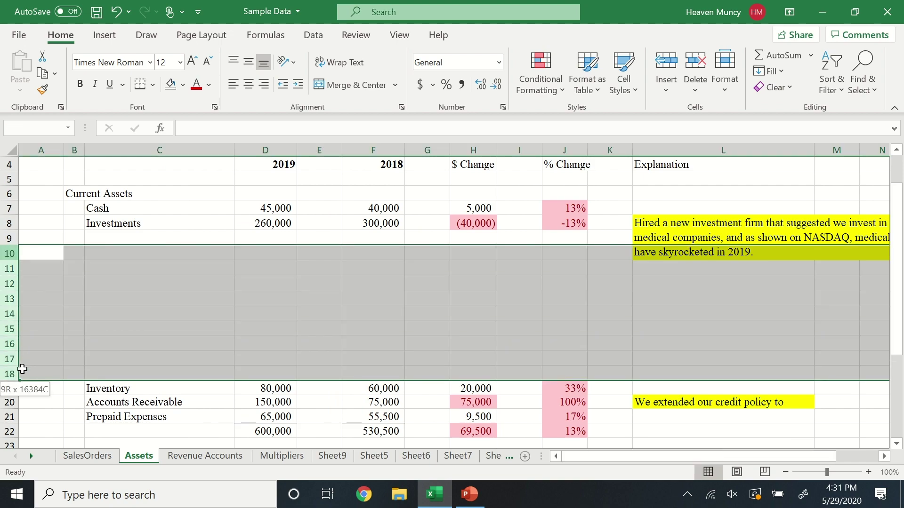
left_click(517, 223)
left_click_drag(11, 268, 10, 377)
left_click(696, 64)
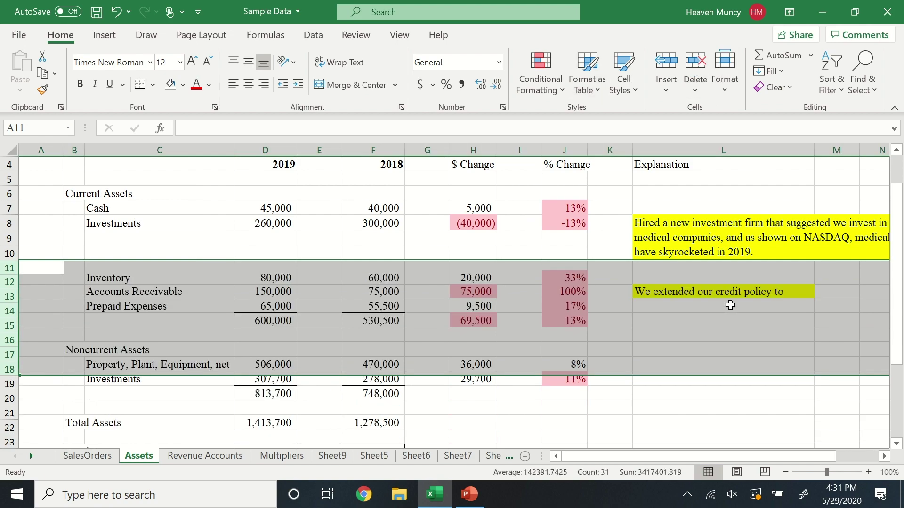
left_click(706, 238)
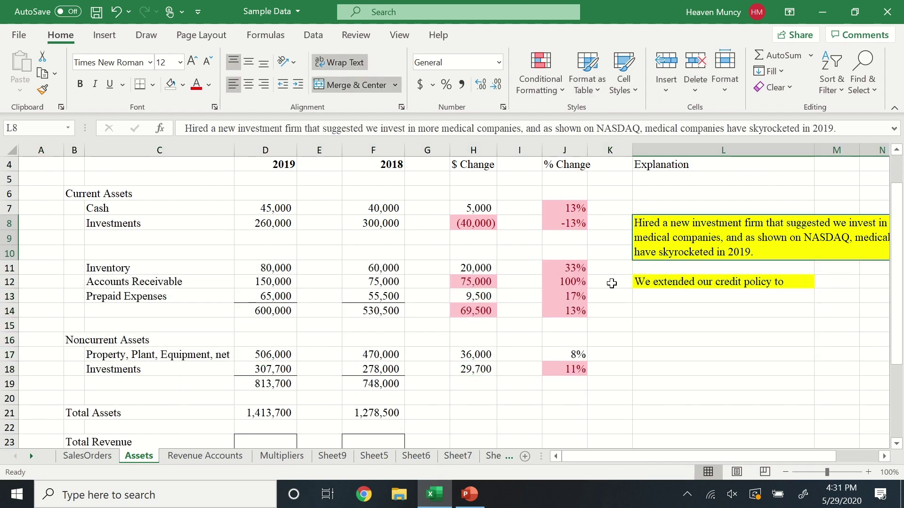
Merge L12:O12 for the Accounts Receivable explanation and align its text to the left
left_click(650, 283)
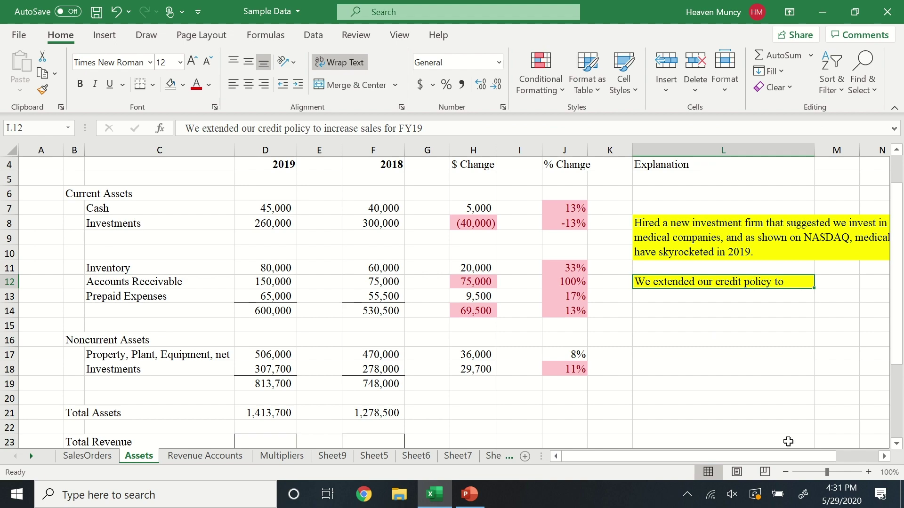
scroll(720, 395, "right", 2)
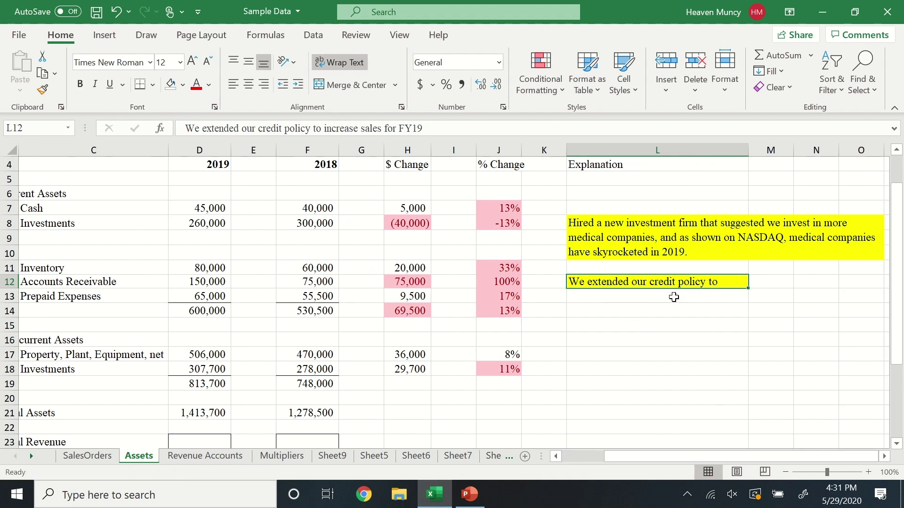
left_click_drag(618, 284, 844, 281)
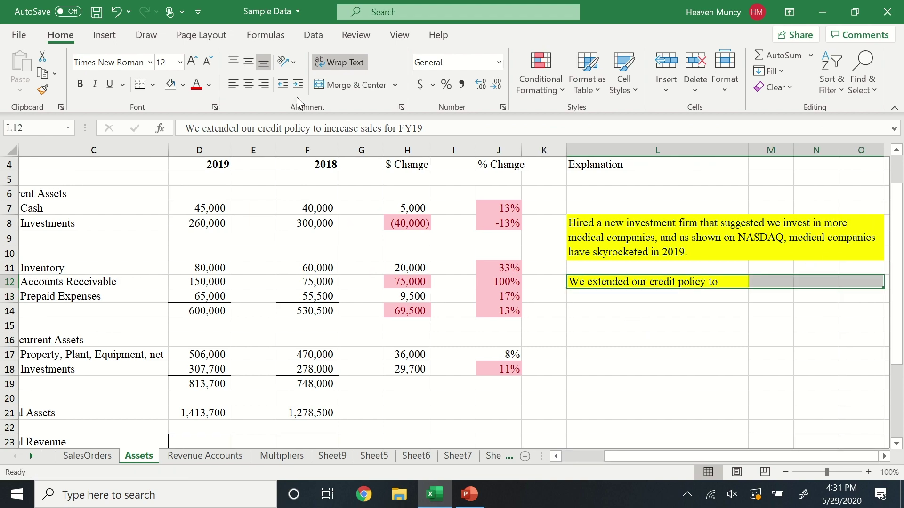
left_click(323, 84)
left_click(233, 84)
left_click(683, 412)
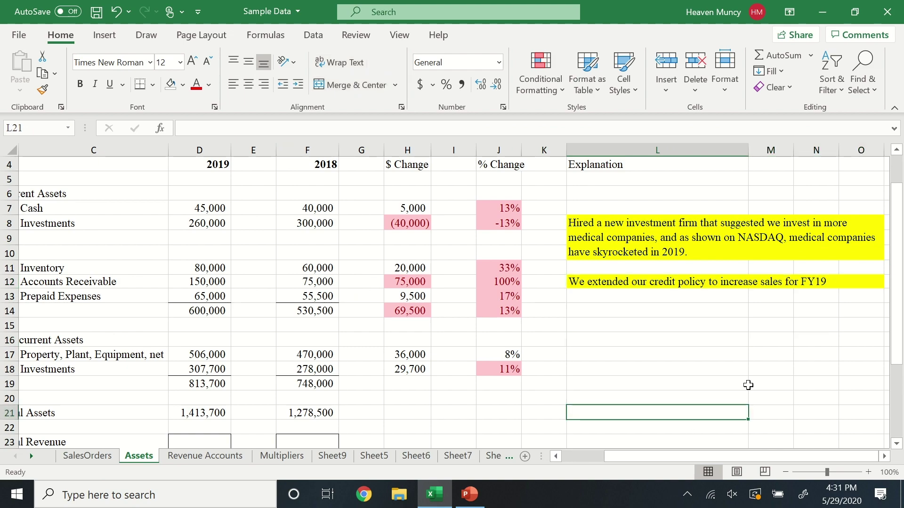
Remove the yellow fill from both explanations in L8:O12
left_click_drag(624, 219, 612, 281)
left_click(170, 84)
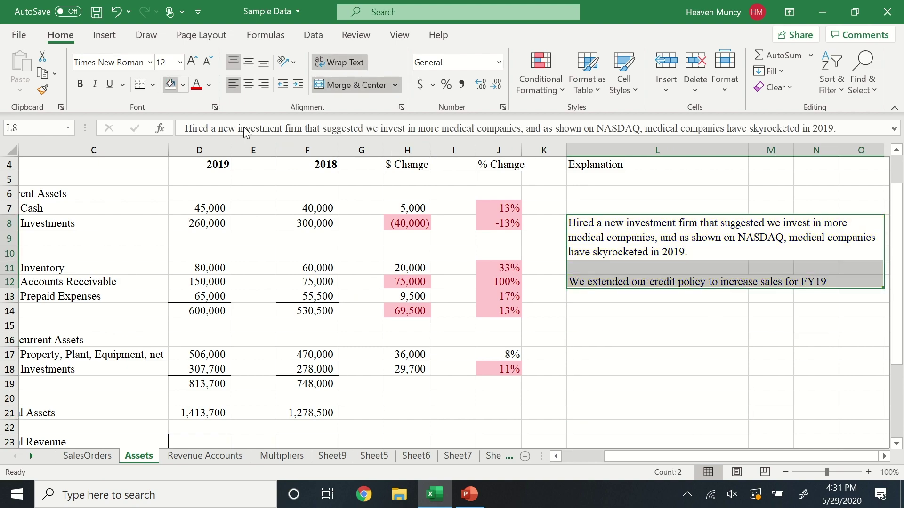
left_click(692, 372)
Apply a border to the merged investment explanation cell L8:O10
scroll(772, 438, "left", 2)
left_click(706, 237)
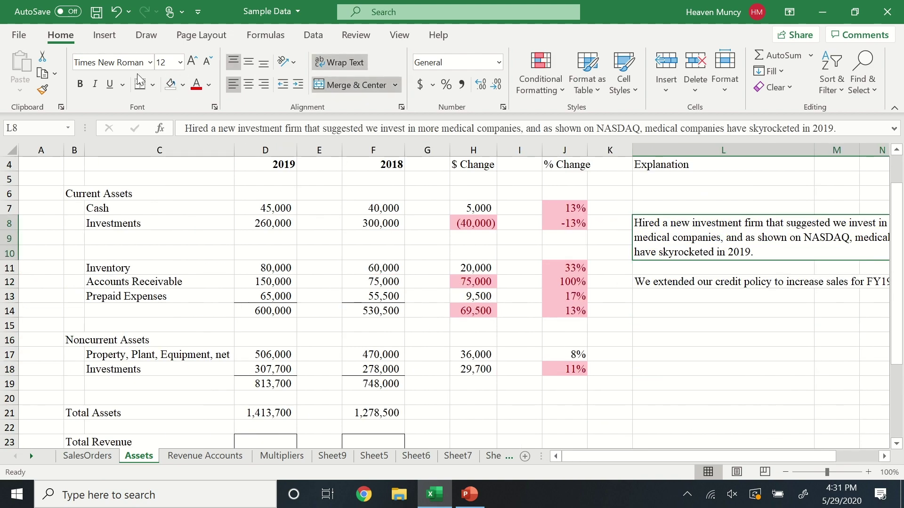
left_click(152, 85)
left_click(203, 231)
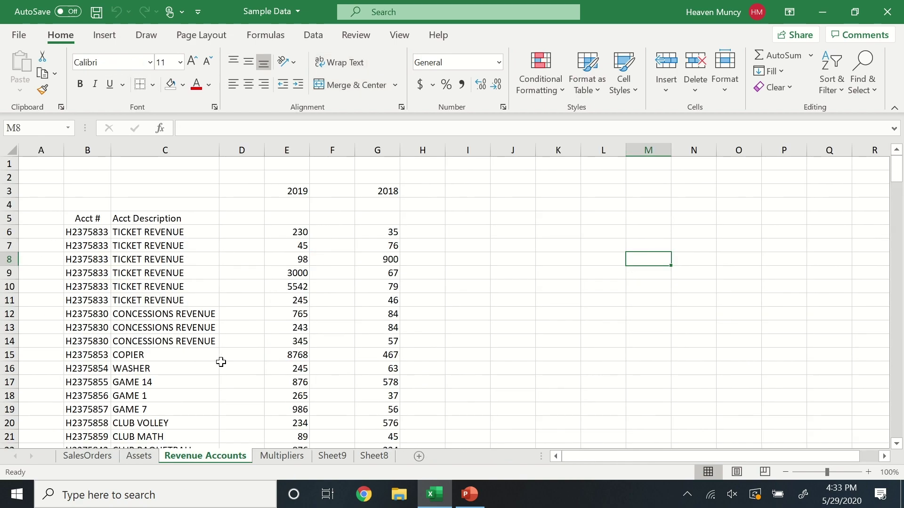
Look through the account rows on the Revenue Accounts sheet down to the lower entries and back
scroll(216, 345, "down", 16)
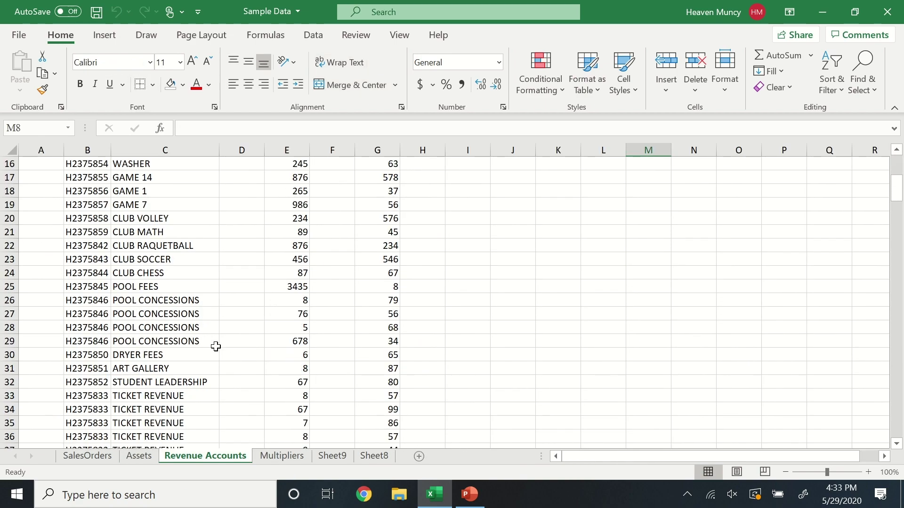
scroll(87, 402, "down", 20)
scroll(155, 361, "up", 20)
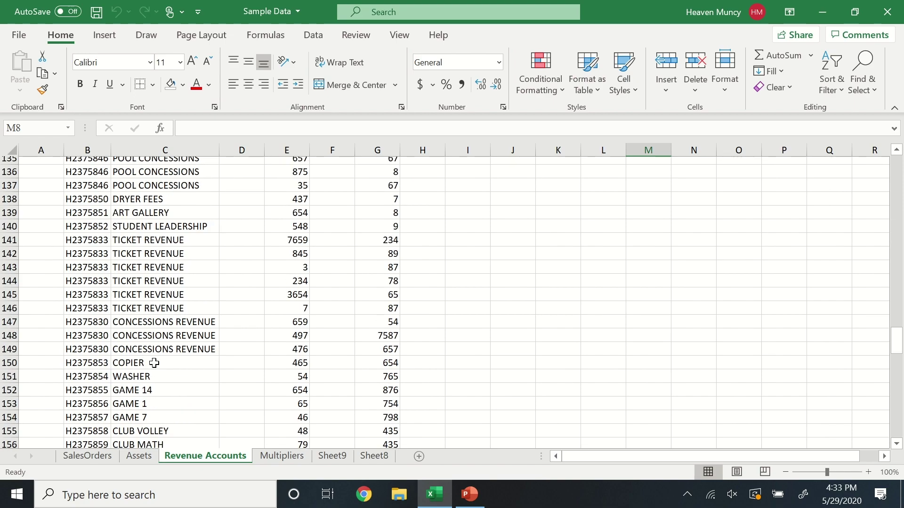
scroll(181, 314, "down", 20)
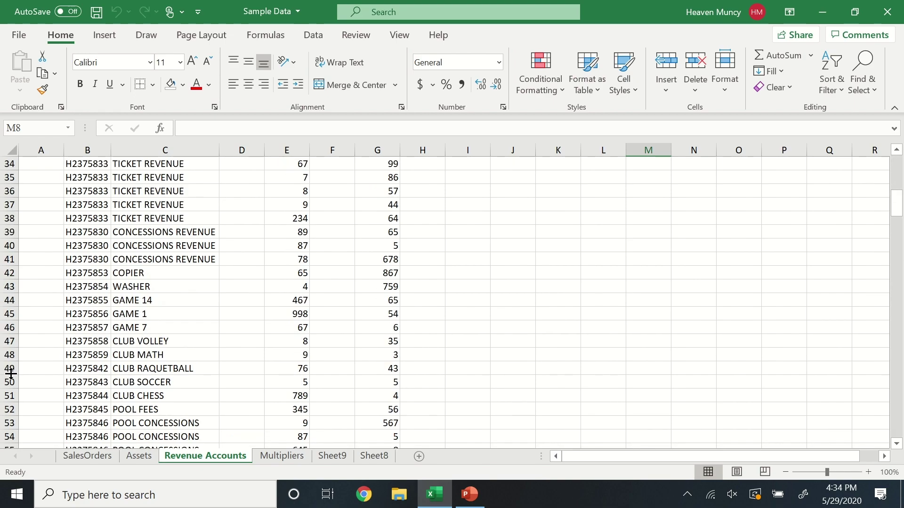
scroll(181, 314, "down", 20)
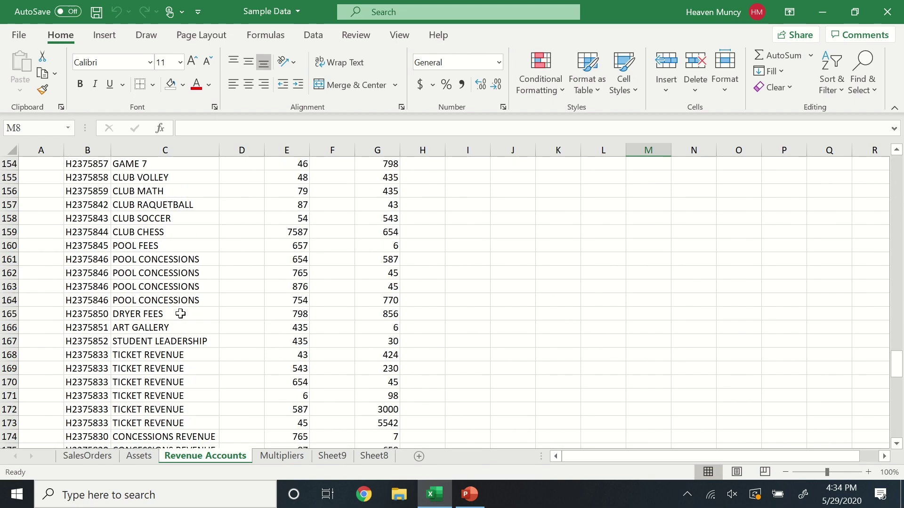
scroll(181, 314, "up", 20)
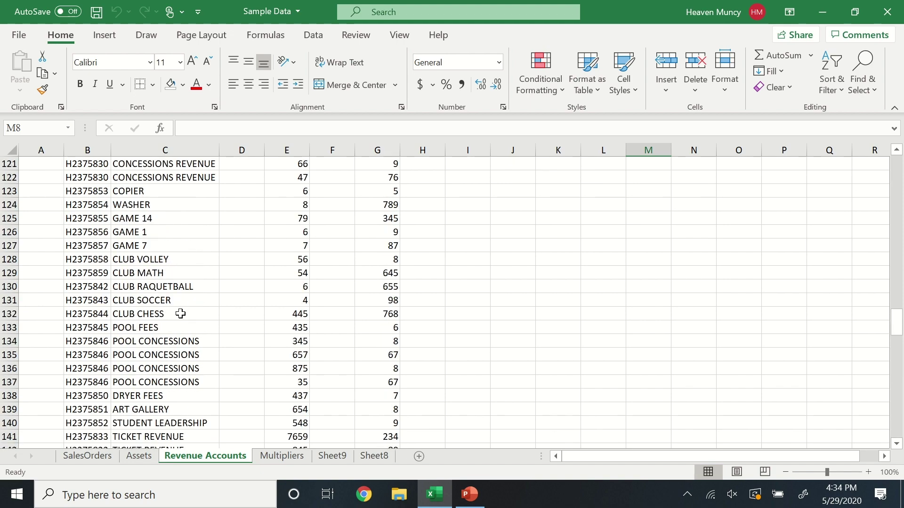
scroll(181, 314, "up", 9)
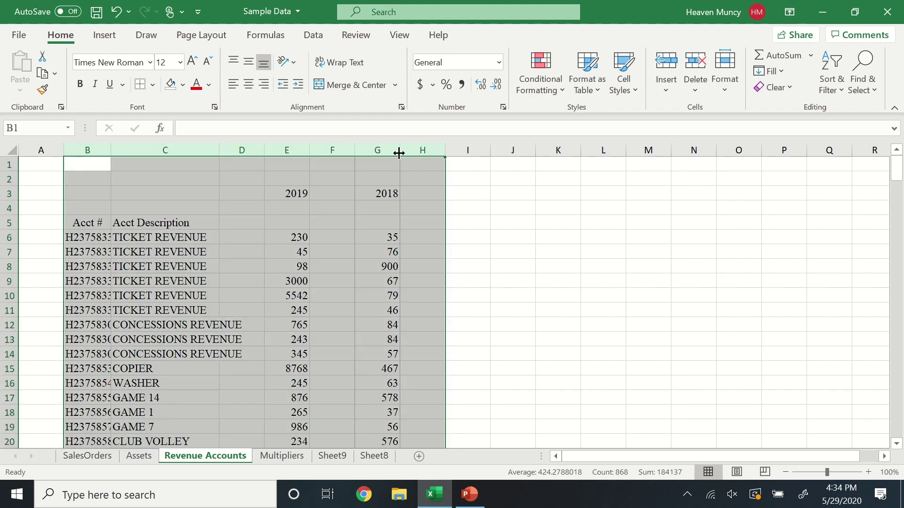
Auto-fit the widths of columns B through H and apply the comma number format to the amounts in columns E and G
double_click(398, 153)
left_click(310, 150)
left_click(381, 150, "ctrl")
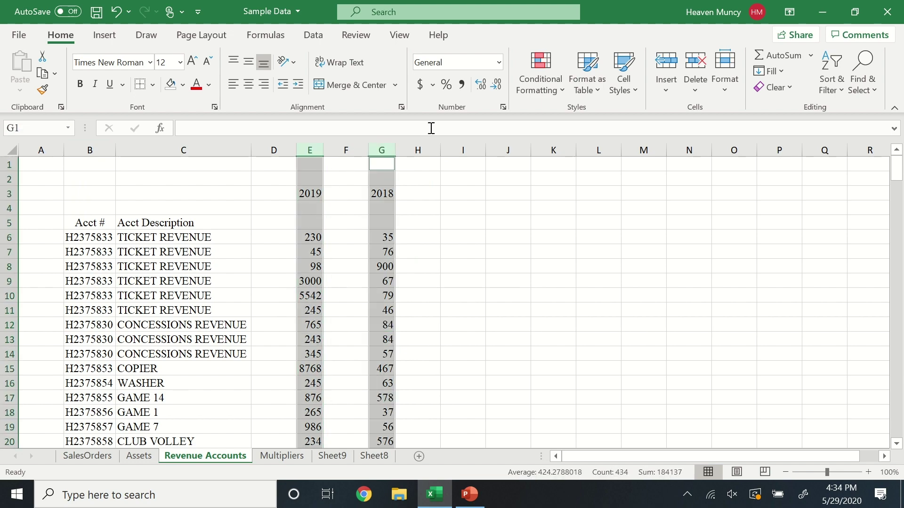
left_click(461, 86)
left_click(370, 220)
Set the number format of the year headers in E3 and G3 to General
left_click(336, 193)
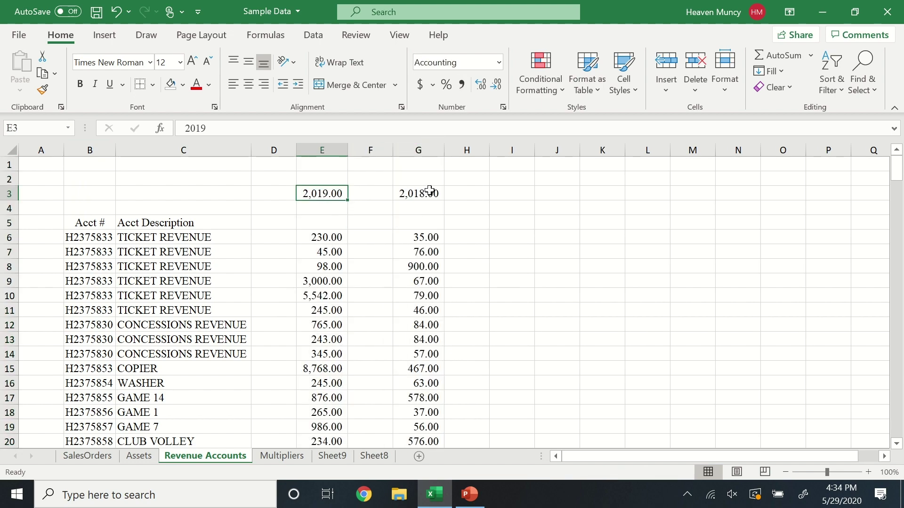
left_click(423, 194, "ctrl")
left_click(498, 62)
left_click(466, 86)
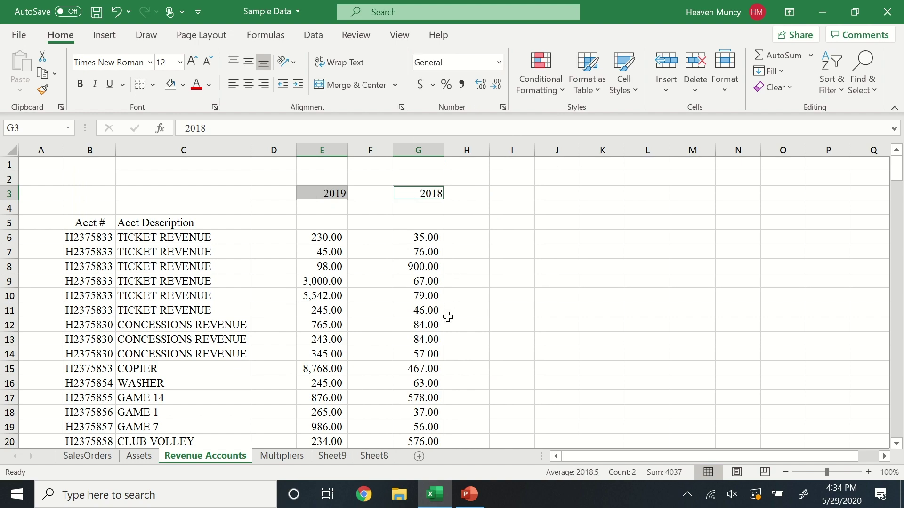
left_click(450, 312)
Make the year header cells E3:H3 bold
left_click_drag(336, 194, 452, 192)
key("ctrl+b")
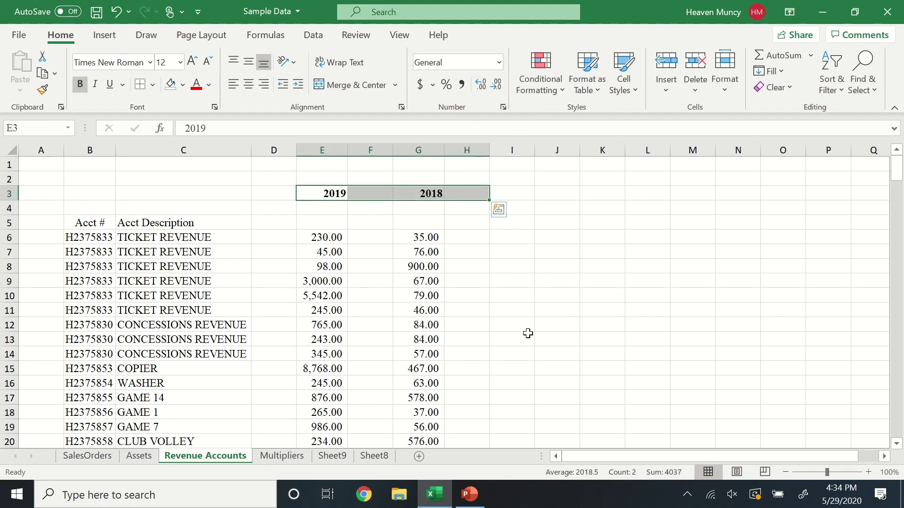
left_click(518, 337)
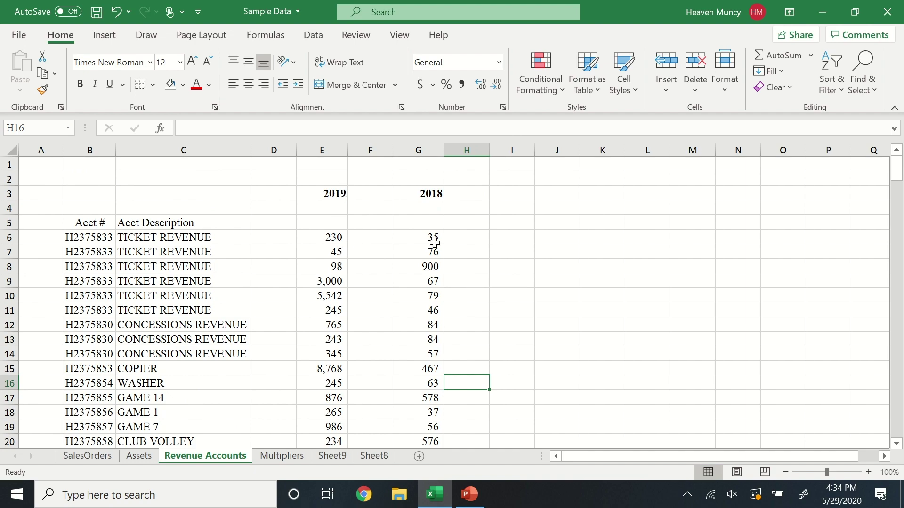
Examine the account numbers in column B and the descriptions in column C down the list
scroll(66, 274, "down", 14)
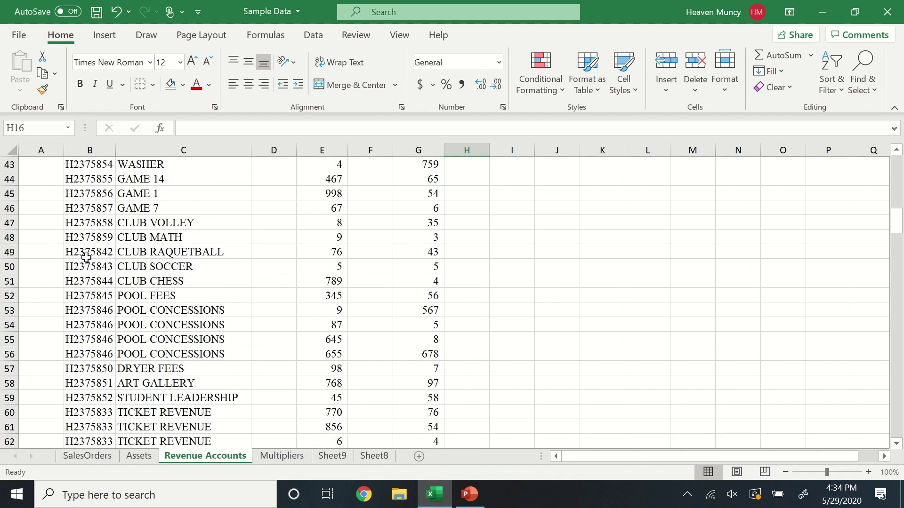
scroll(78, 380, "down", 3)
scroll(80, 358, "up", 17)
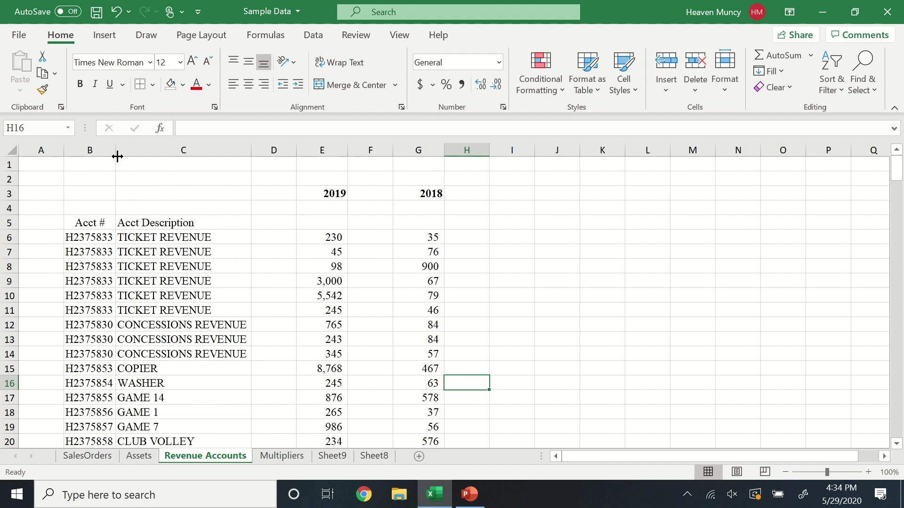
left_click(255, 156)
scroll(115, 407, "down", 4)
scroll(110, 346, "down", 16)
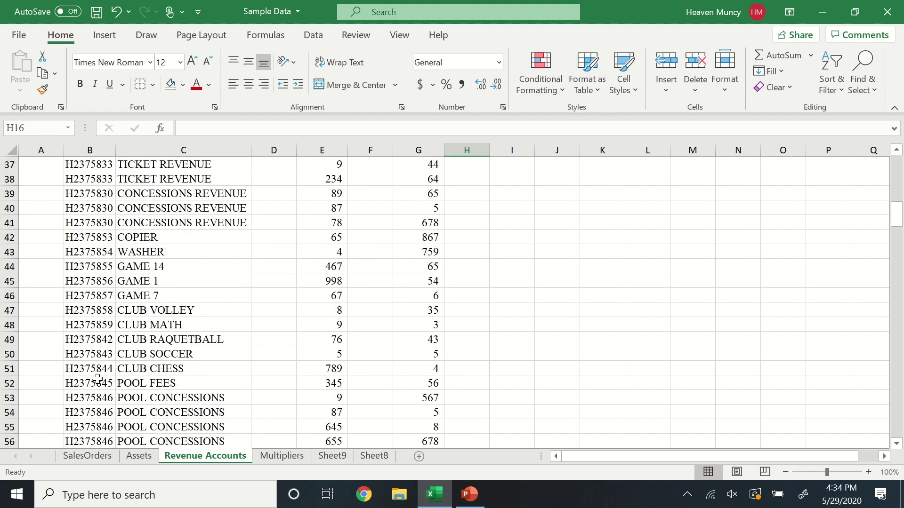
scroll(94, 368, "up", 20)
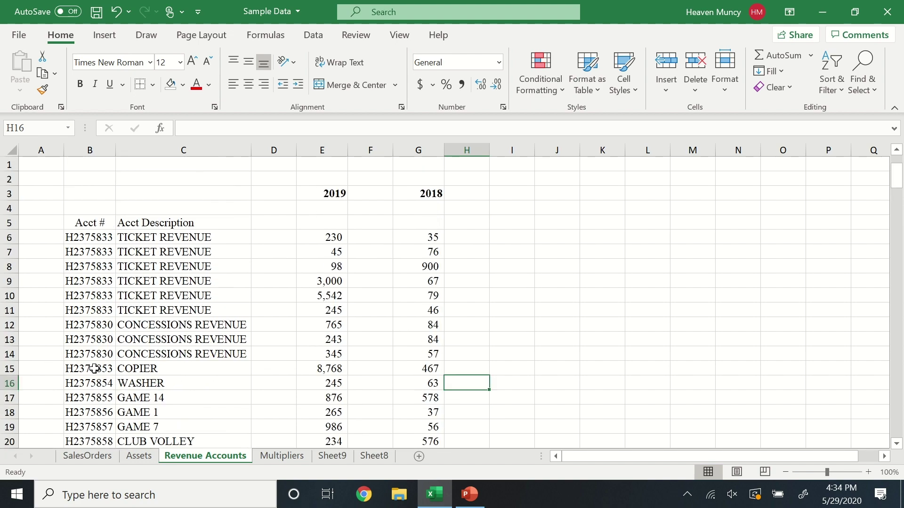
left_click(166, 150)
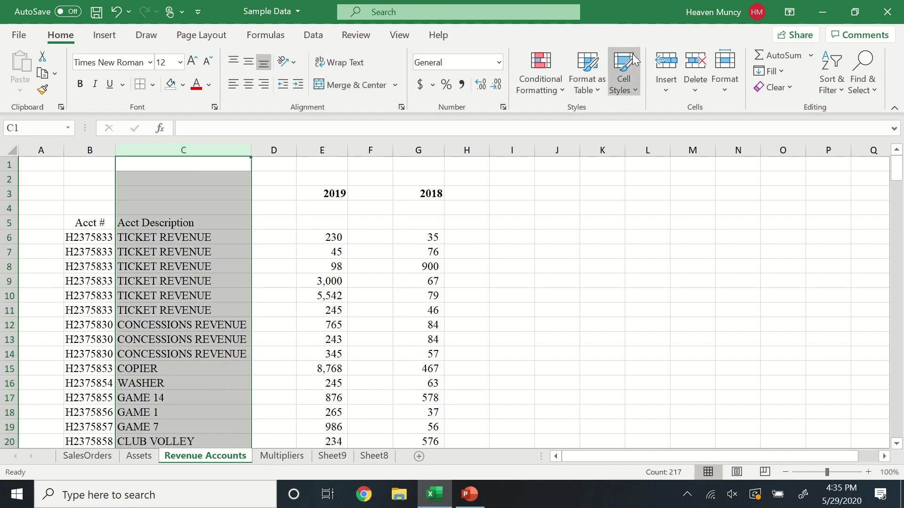
left_click(666, 63)
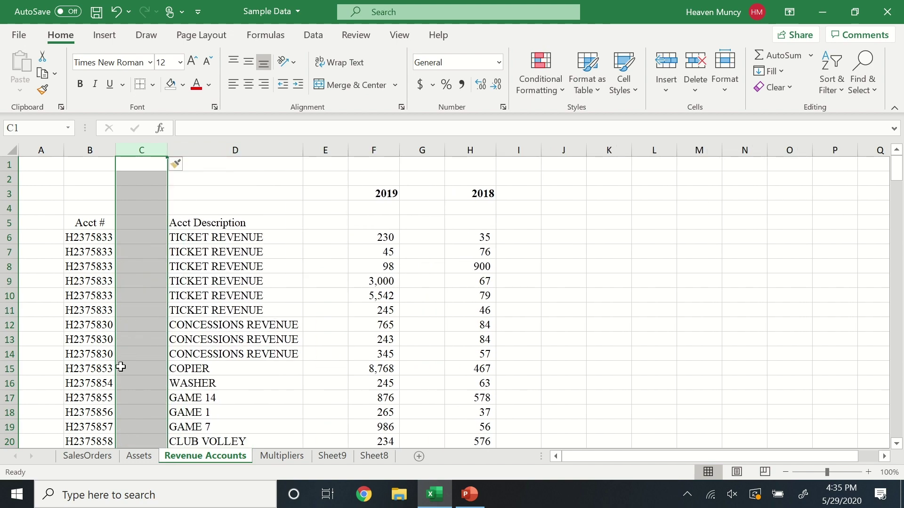
left_click(2, 283)
key("ctrl+z")
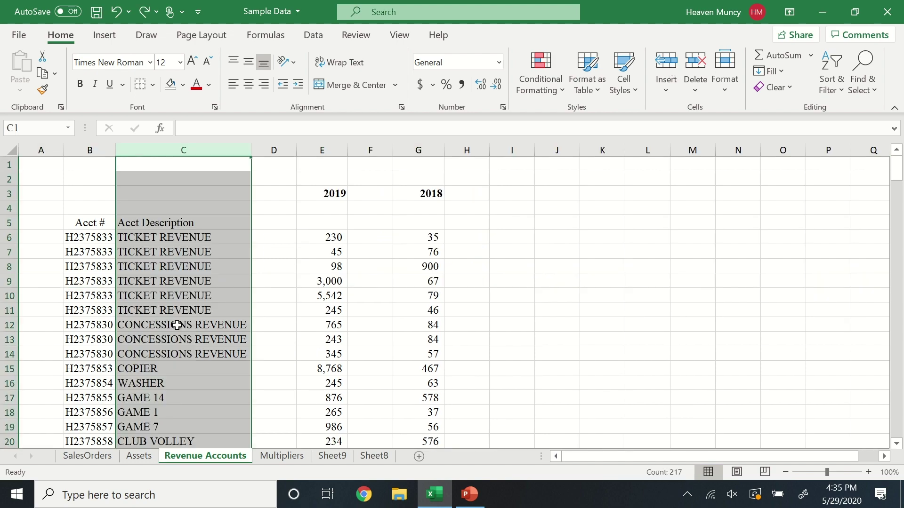
left_click(217, 295)
Insert a blank column between the account numbers and the Acct Description column
left_click(140, 149)
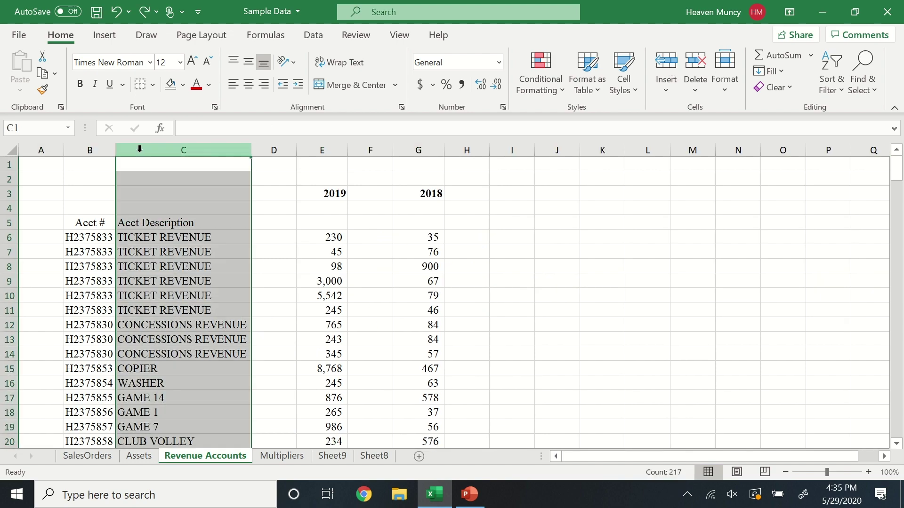
left_click(666, 61)
left_click(158, 324)
Move the "Acct #" header from B5 to A5, out of the account number column
left_click(106, 239)
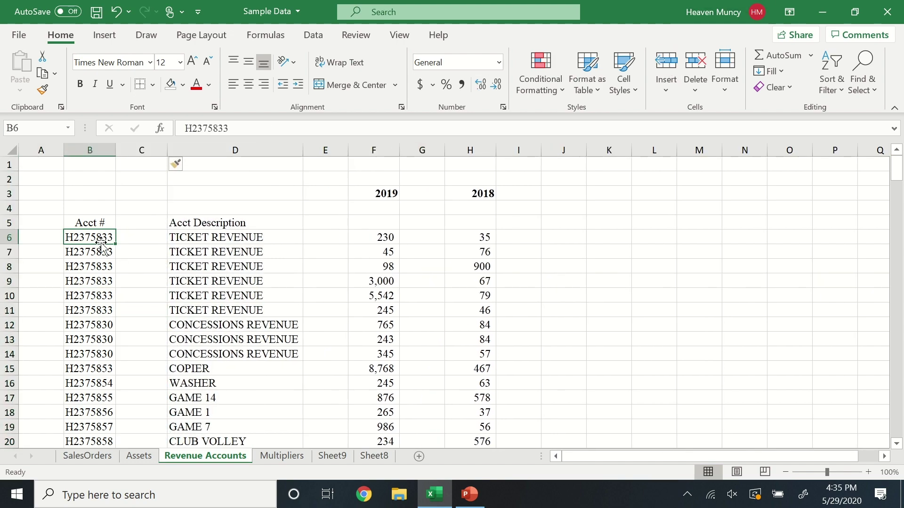
scroll(73, 338, "down", 7)
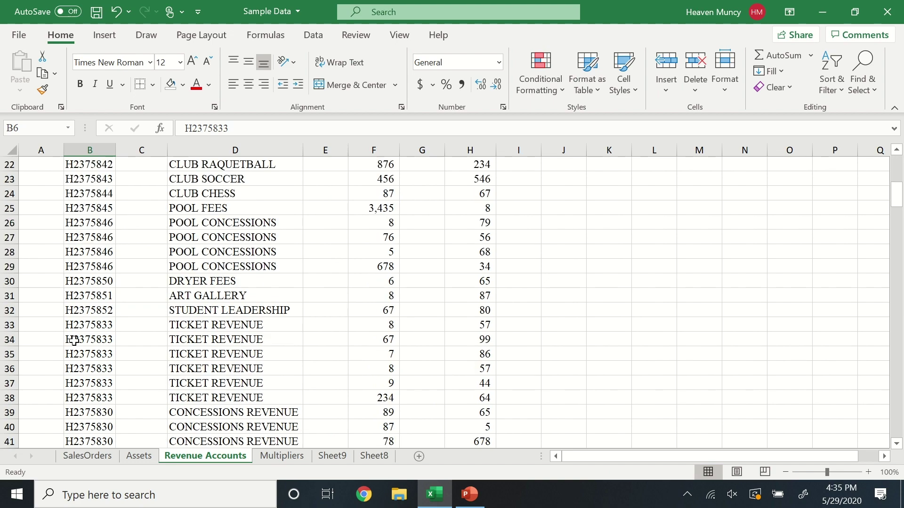
scroll(73, 338, "up", 7)
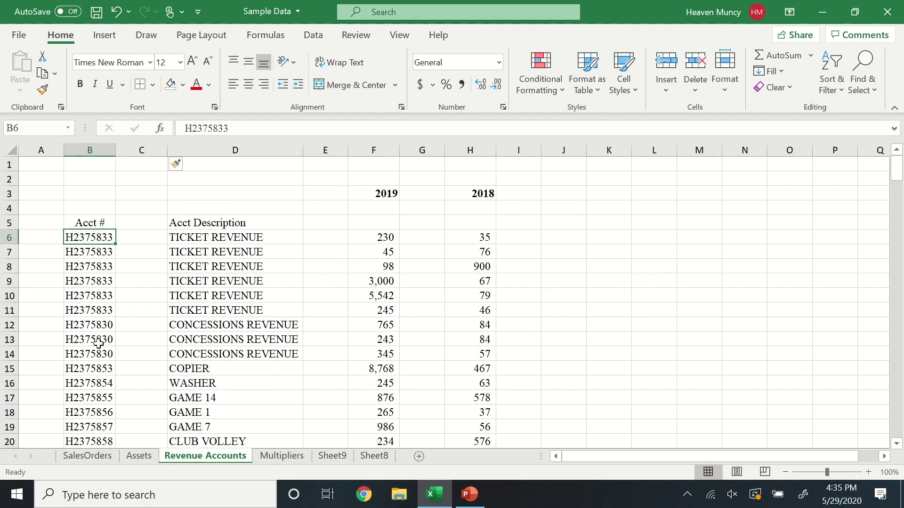
scroll(98, 344, "down", 20)
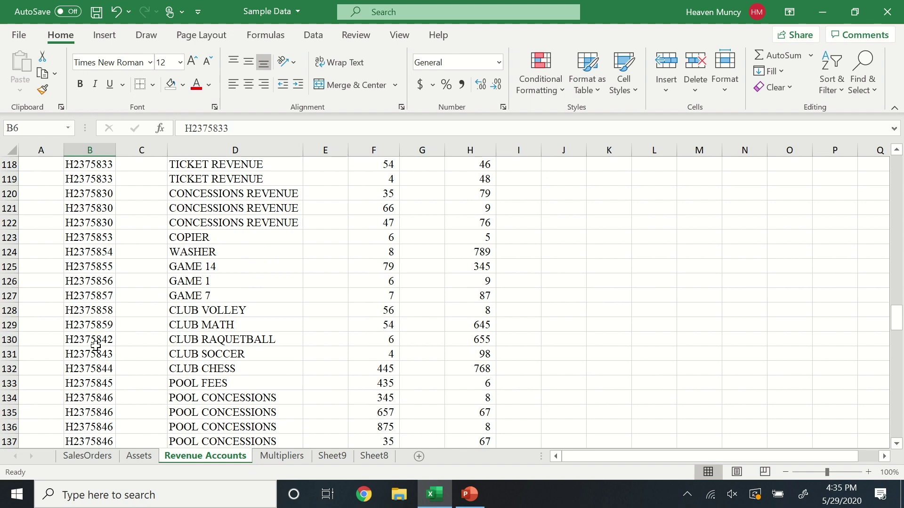
scroll(95, 347, "up", 20)
left_click(89, 222)
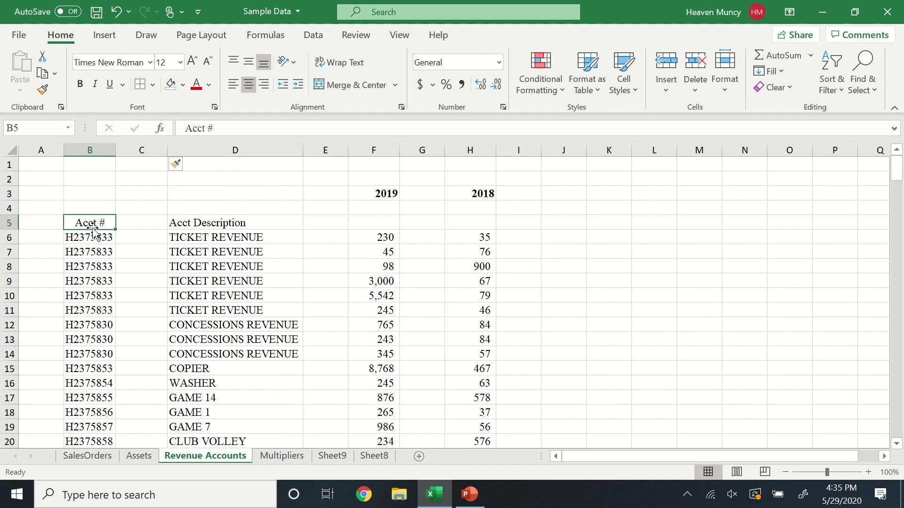
left_click_drag(65, 228, 35, 231)
left_click(94, 224)
Start Text to Columns on column B with Fixed width as the original data type
left_click(92, 150)
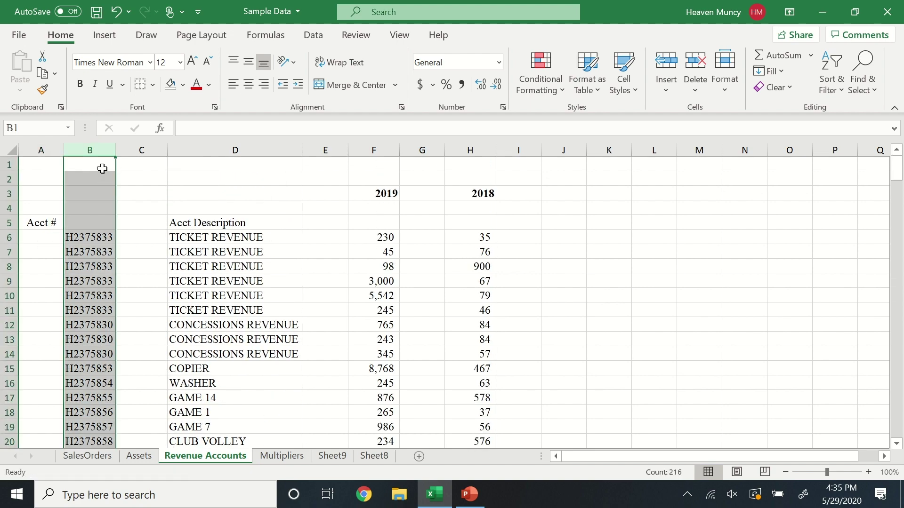
left_click(313, 35)
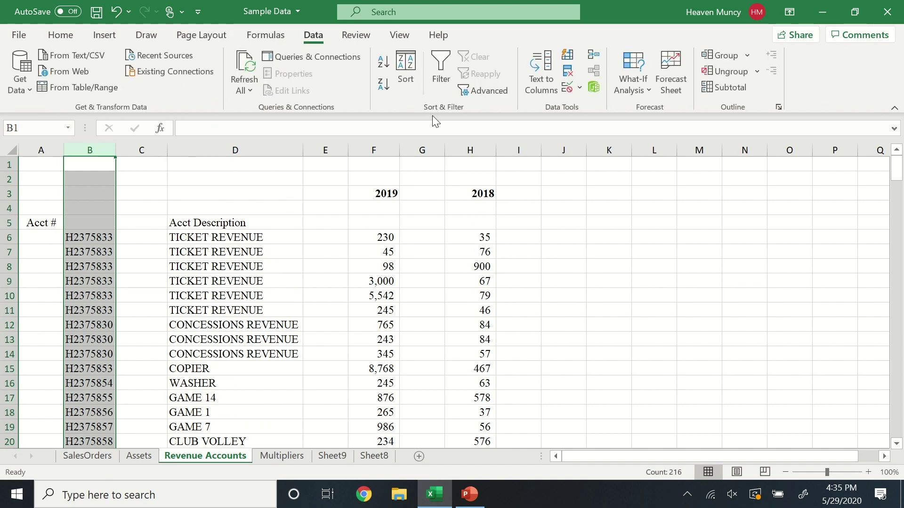
left_click(541, 81)
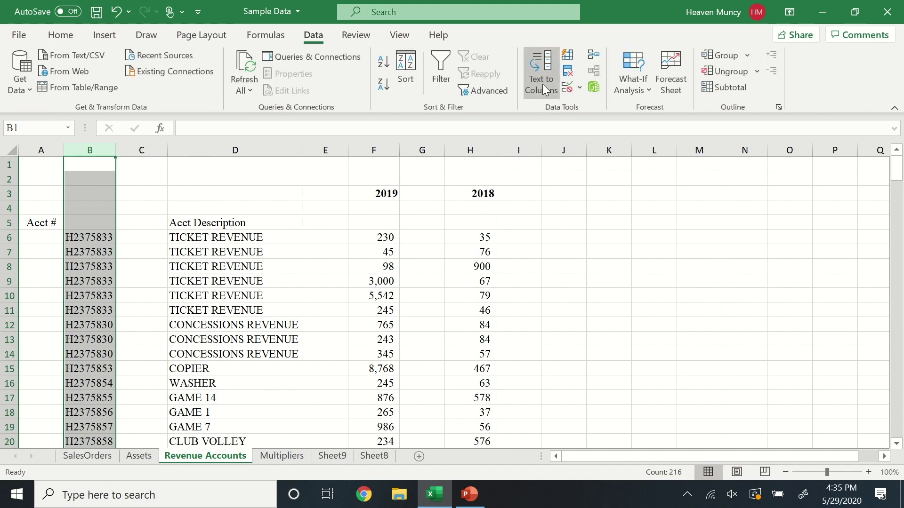
left_click(689, 350)
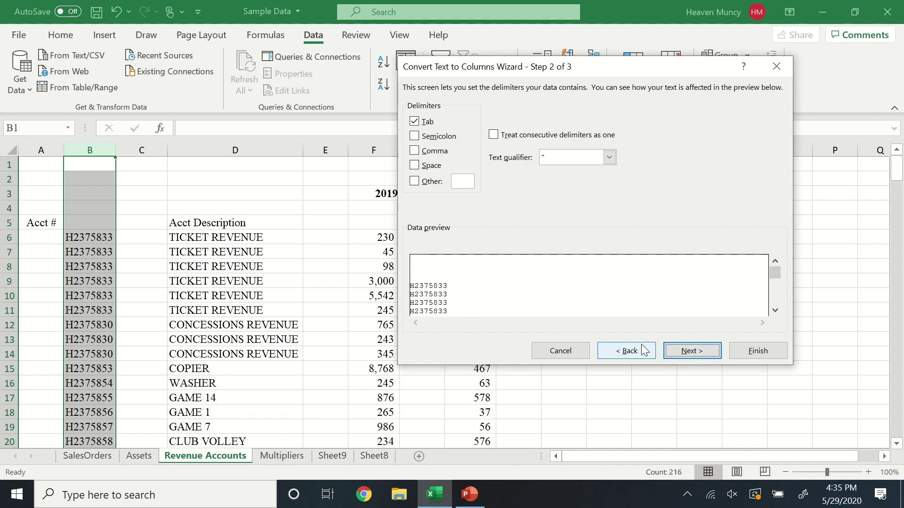
left_click(627, 350)
left_click(436, 165)
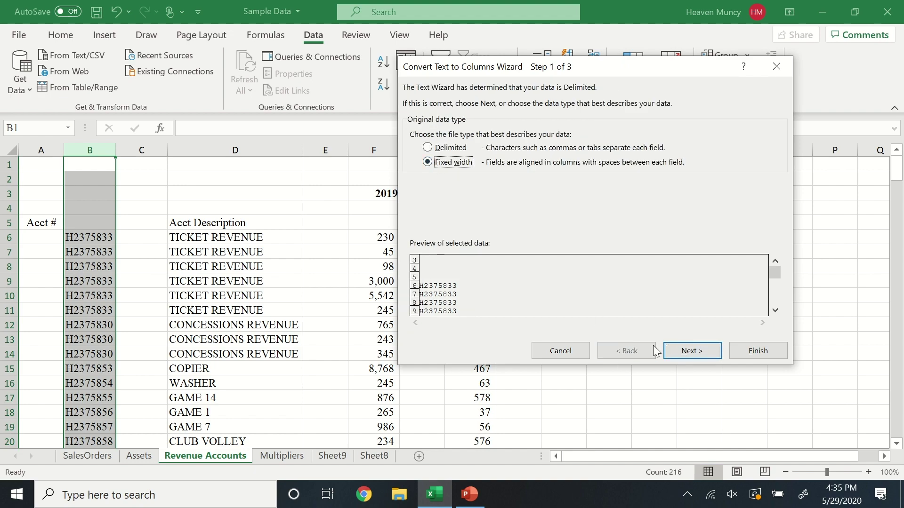
Place a column break right after the leading H, check the preview rows, and finish splitting the account numbers
left_click(691, 351)
left_click(416, 288)
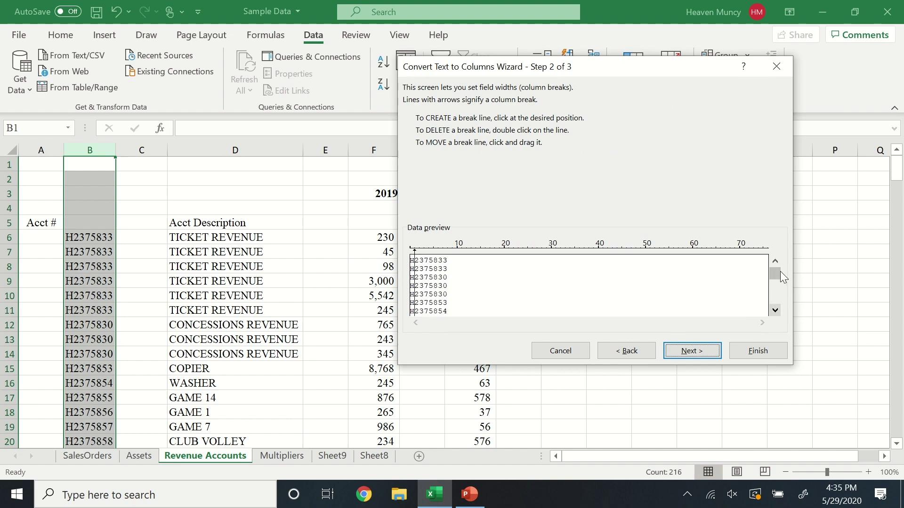
left_click_drag(776, 273, 494, 298)
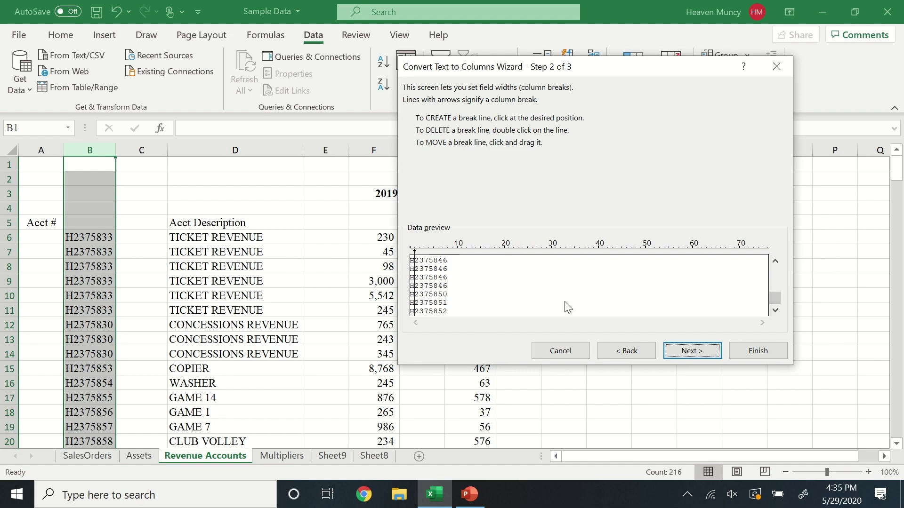
left_click(756, 356)
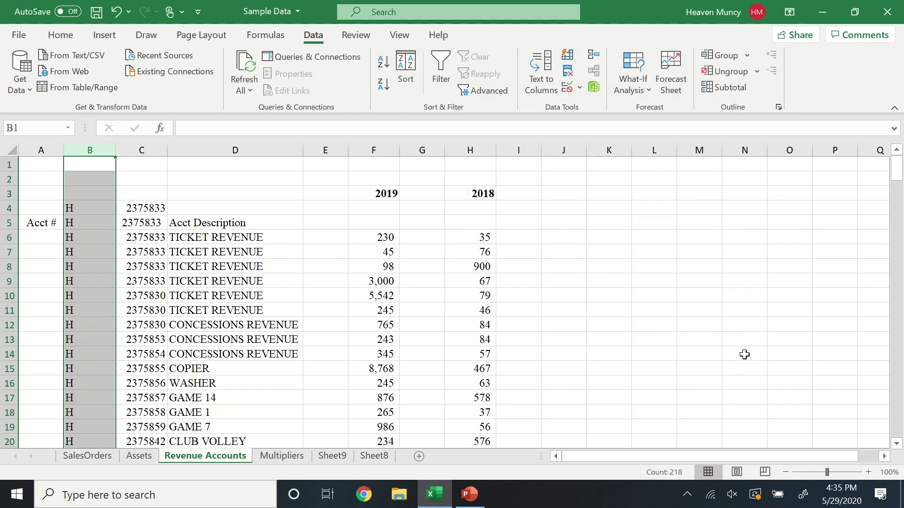
left_click(88, 248)
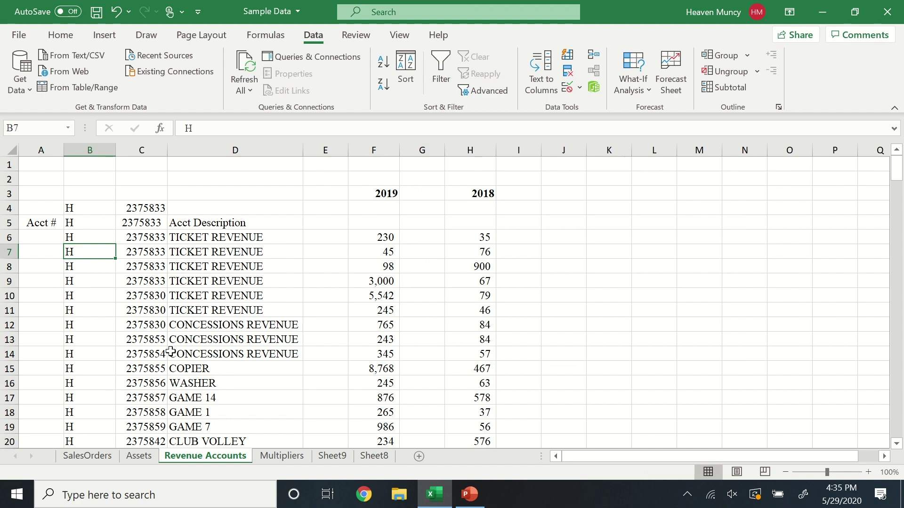
Delete column B containing the separated letter H
left_click(90, 150)
left_click(60, 35)
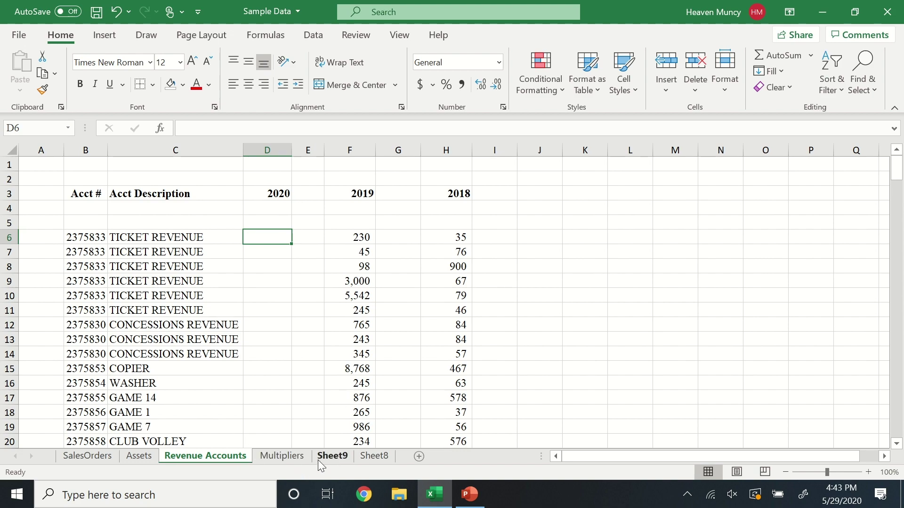
Open the Multipliers sheet to view the expected increase
left_click(281, 456)
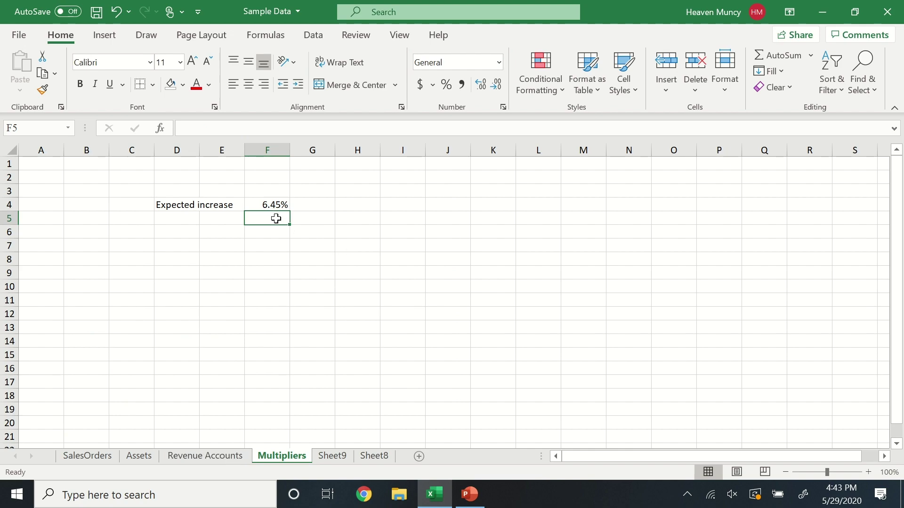
Enter 1.0645 below the expected increase on Multipliers, and calculate D6 on Revenue Accounts as =F6*Multipliers!F5
type("1.0645")
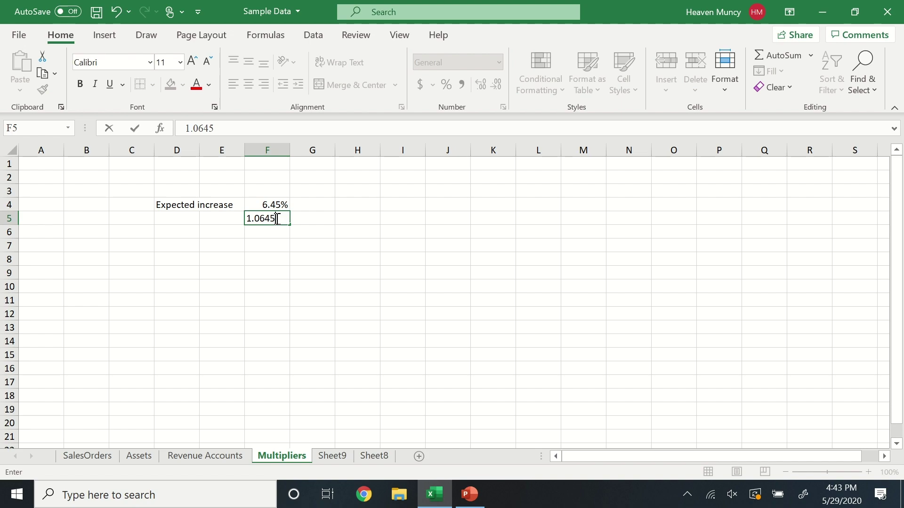
key("Return")
left_click(205, 456)
type("=")
left_click(353, 237)
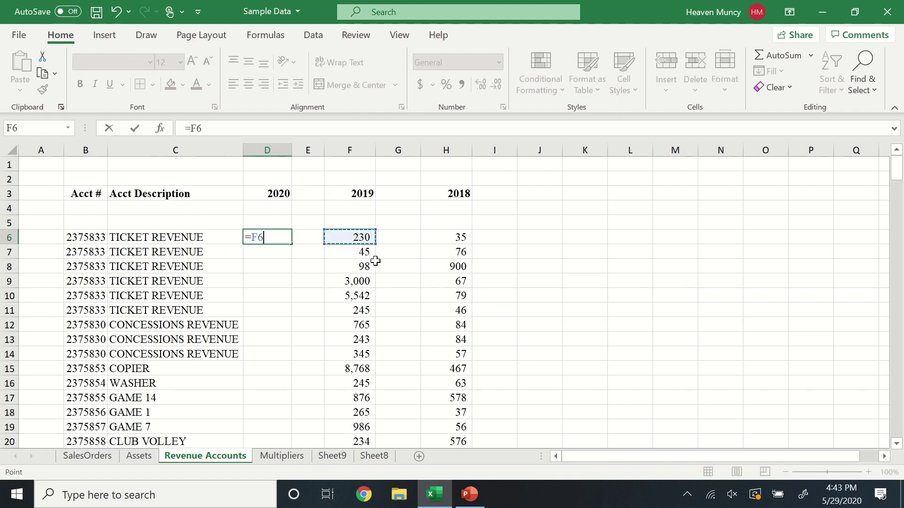
type("*")
left_click(281, 456)
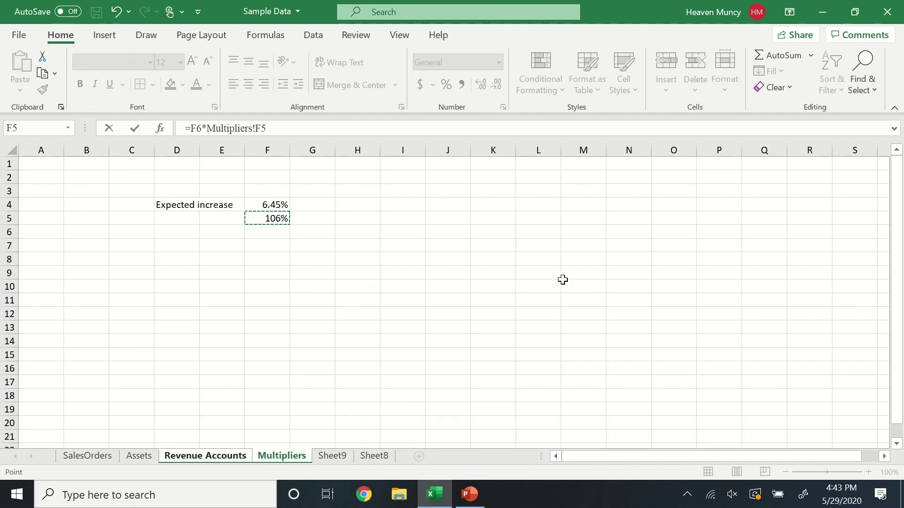
key("Return")
Try to fill the D6 formula down through D16 and check the copied multiplier reference
left_click(267, 237)
left_click_drag(291, 245, 285, 386)
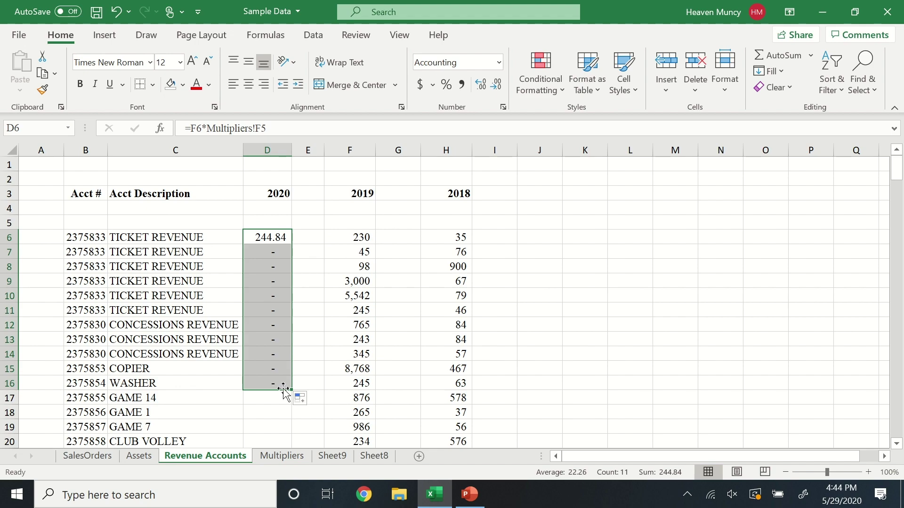
left_click(275, 263)
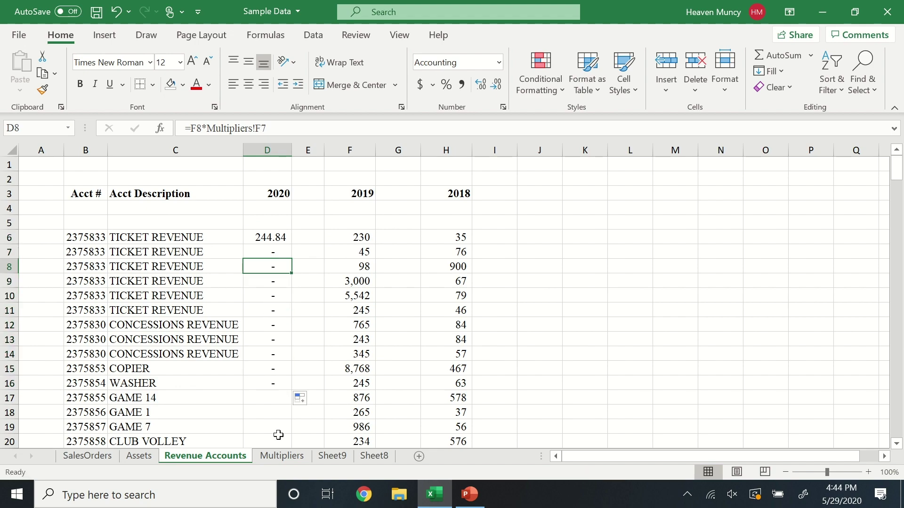
left_click(282, 456)
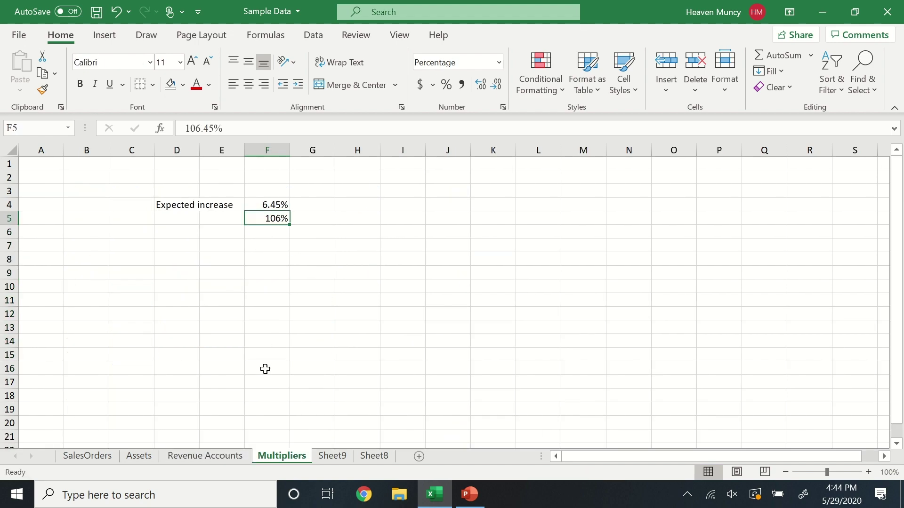
left_click(232, 456)
Make the multiplier reference in D6 absolute so the formula reads =F6*Multipliers!$F$5
left_click(271, 238)
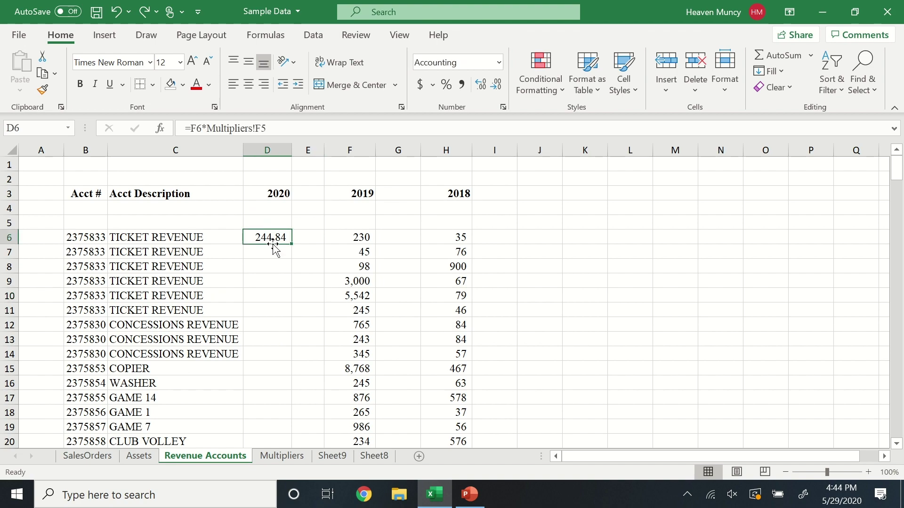
left_click(258, 128)
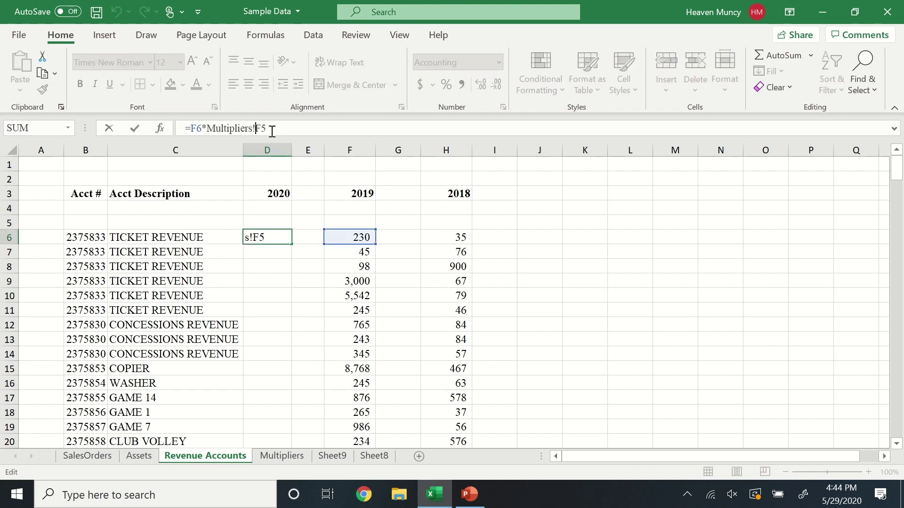
type("$F")
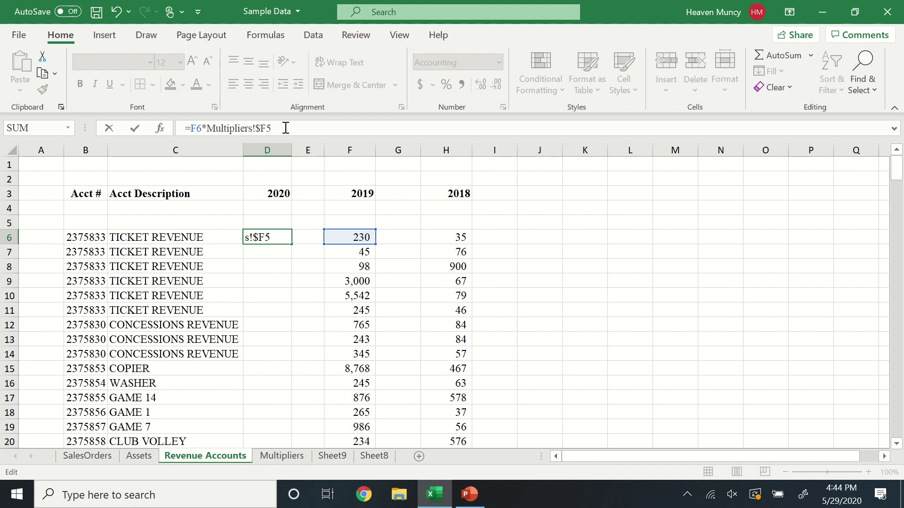
type("$")
key("Return")
Fill the D6 formula down the 2020 column and fit the width of column D to its values
left_click(285, 239)
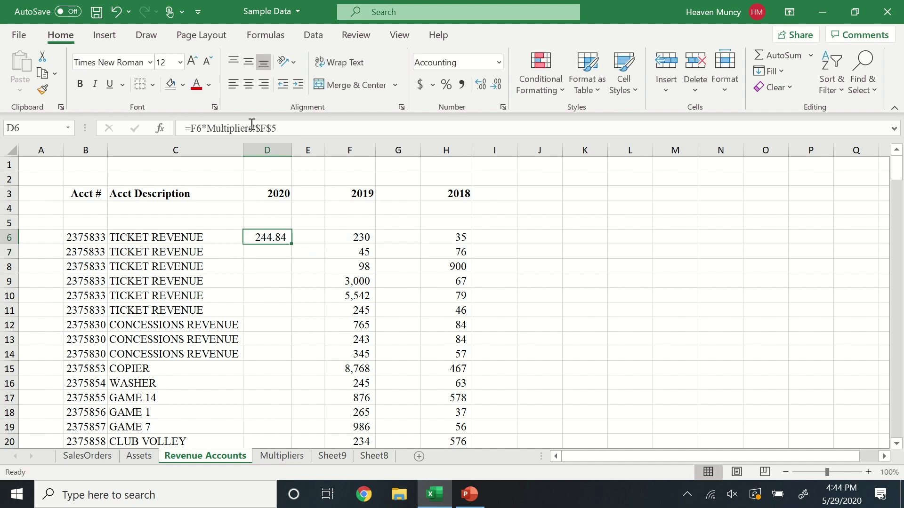
left_click_drag(291, 243, 291, 368)
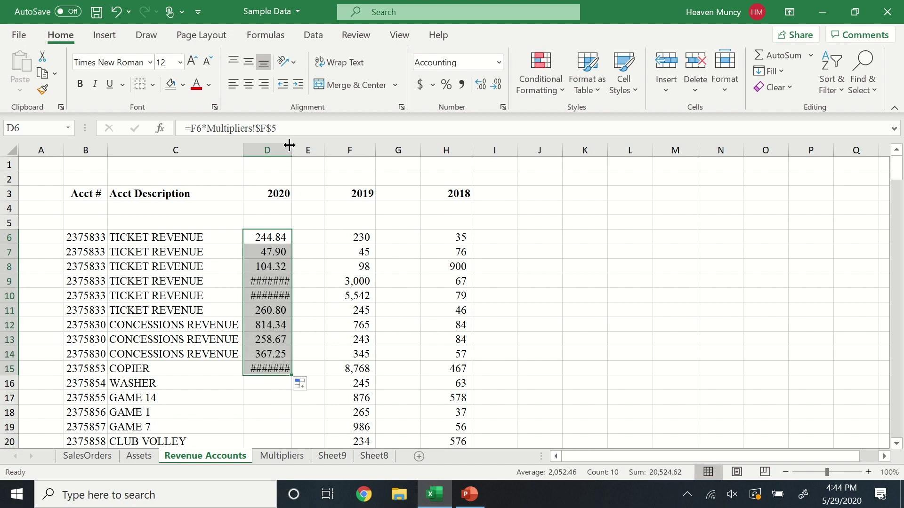
double_click(289, 145)
left_click(320, 323)
left_click(280, 282)
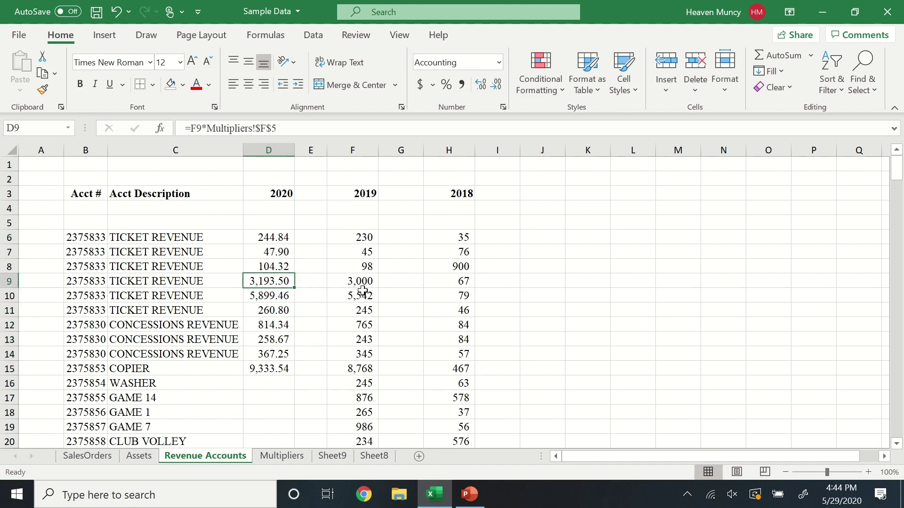
left_click(282, 370)
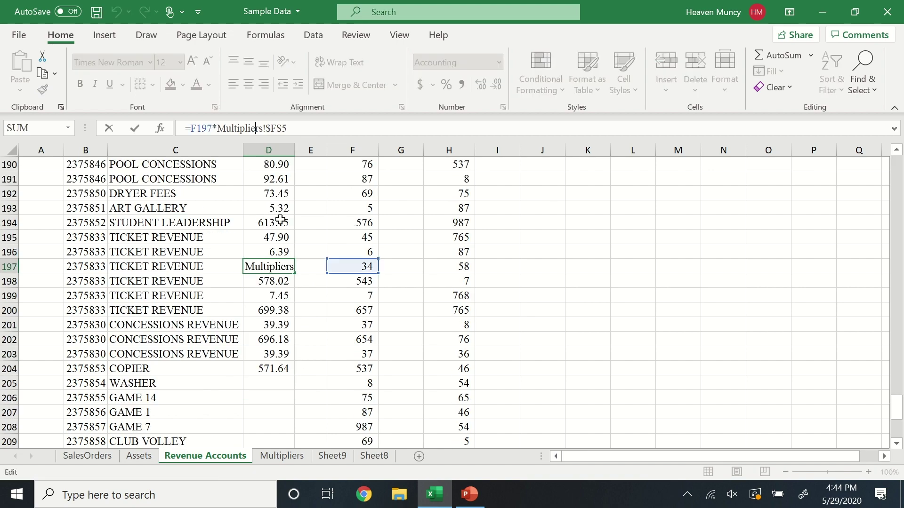
Check the multiplier in F5 of the Multipliers sheet and return to Revenue Accounts
left_click(283, 456)
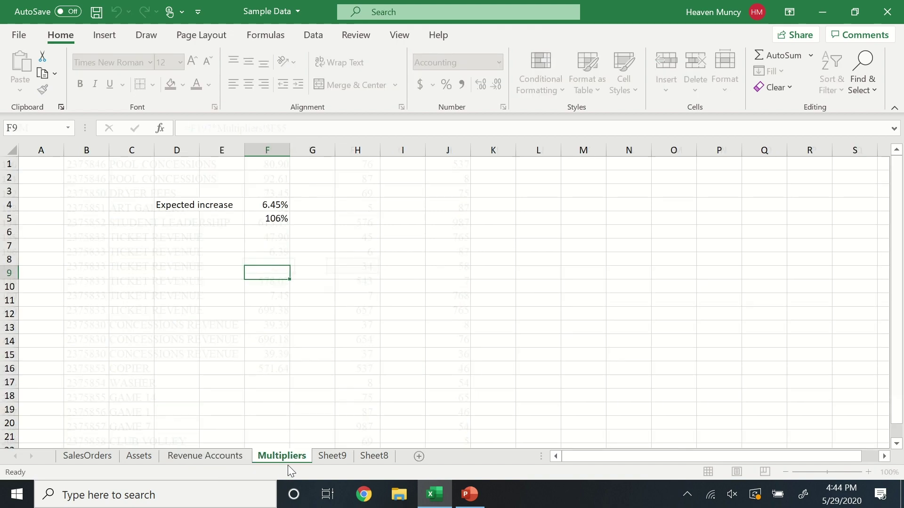
left_click(277, 218)
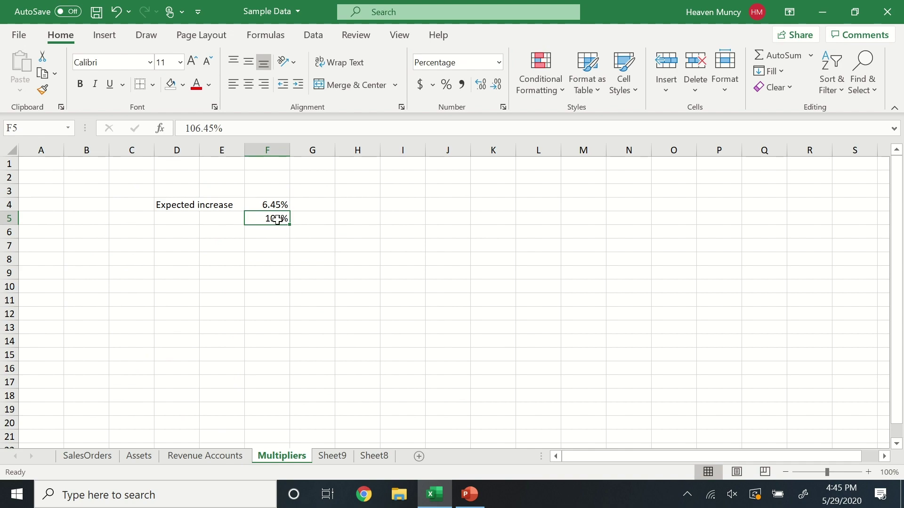
left_click(205, 456)
Apply a bottom double border to the 2019 and 2018 Total Assets amounts on the Assets sheet
left_click(138, 457)
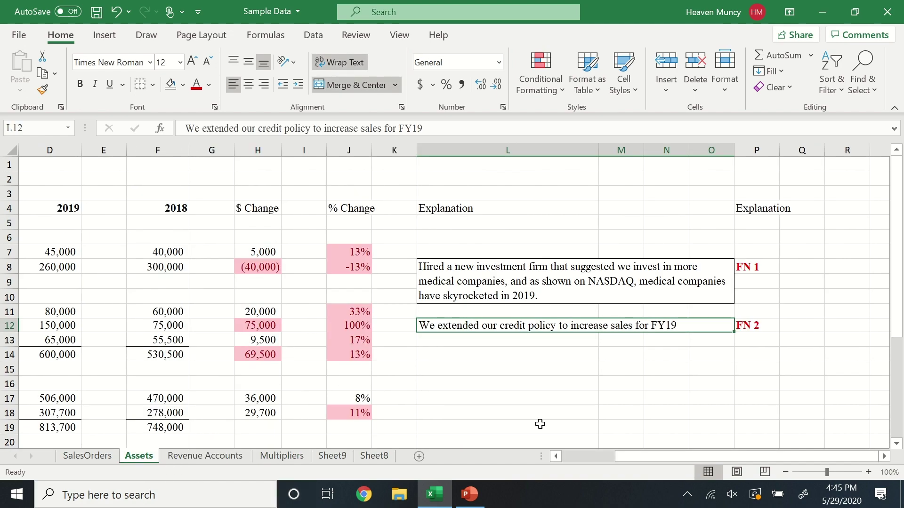
left_click_drag(683, 446, 575, 462)
scroll(107, 369, "down", 2)
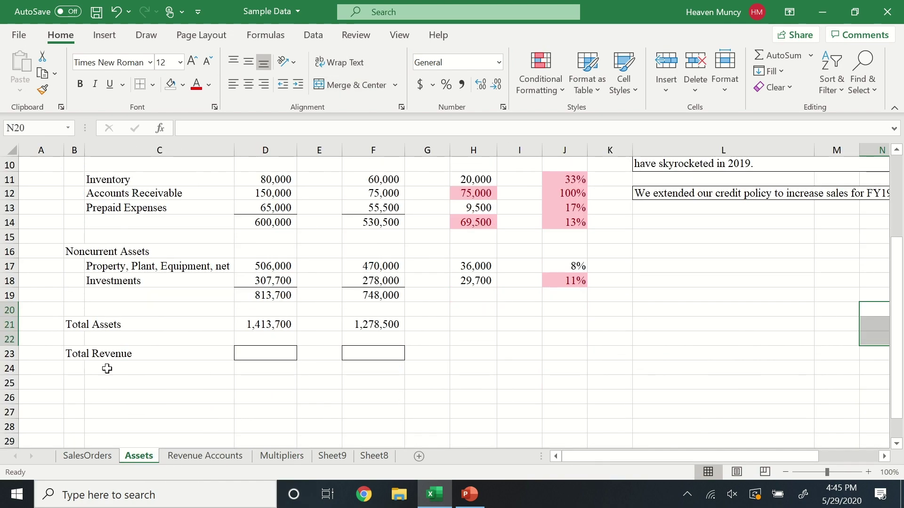
left_click(107, 325)
left_click(259, 326)
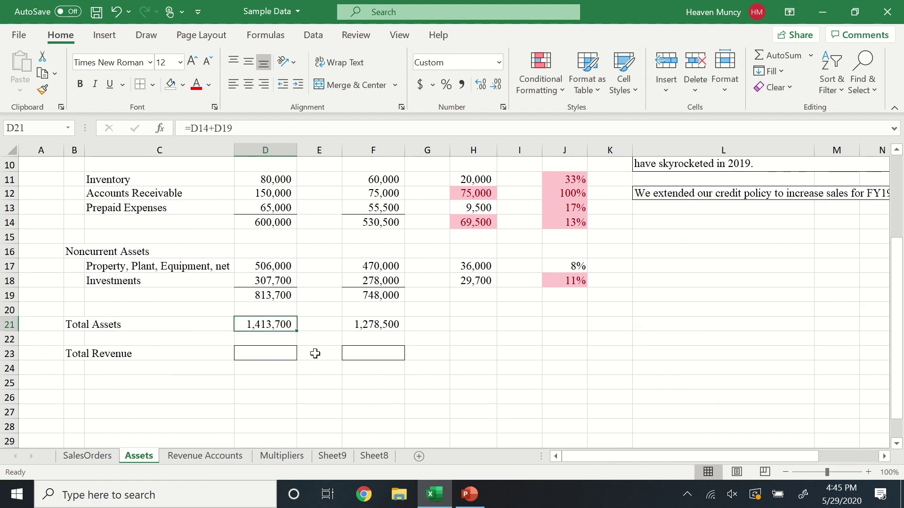
left_click(153, 84)
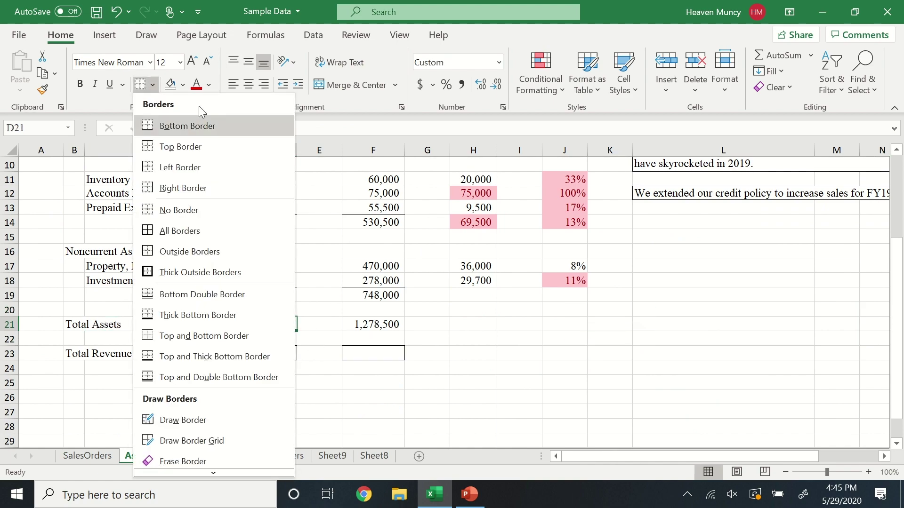
left_click(221, 300)
left_click(382, 324)
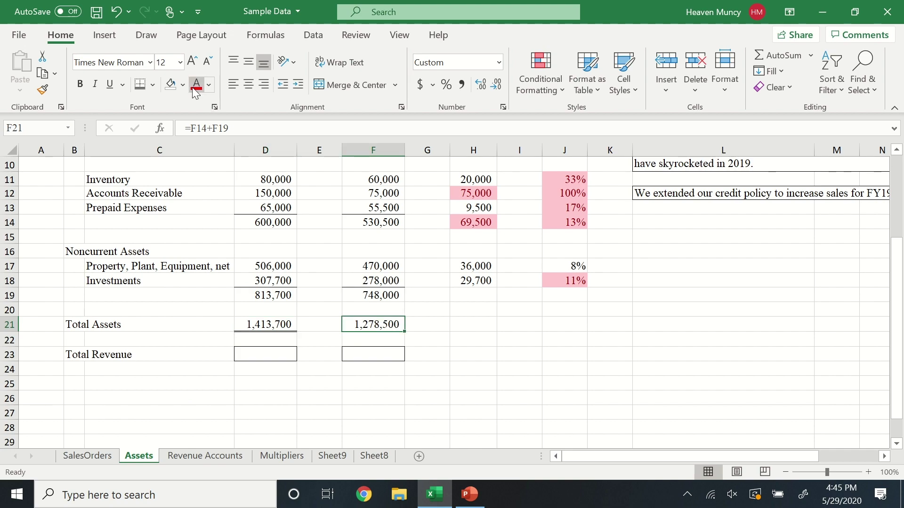
key("F4")
left_click(426, 418)
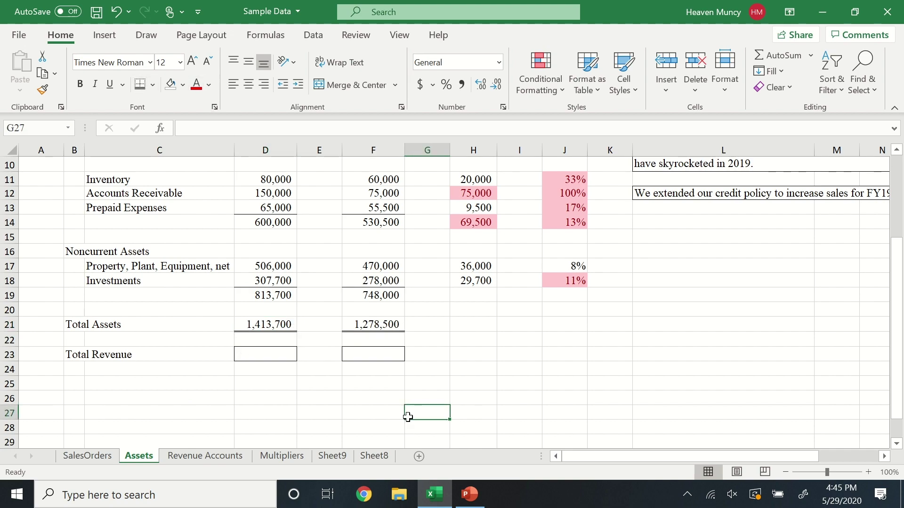
Examine the subtotals and total asset amounts on the Assets sheet
scroll(404, 416, "up", 2)
scroll(409, 418, "down", 2)
left_click(284, 345)
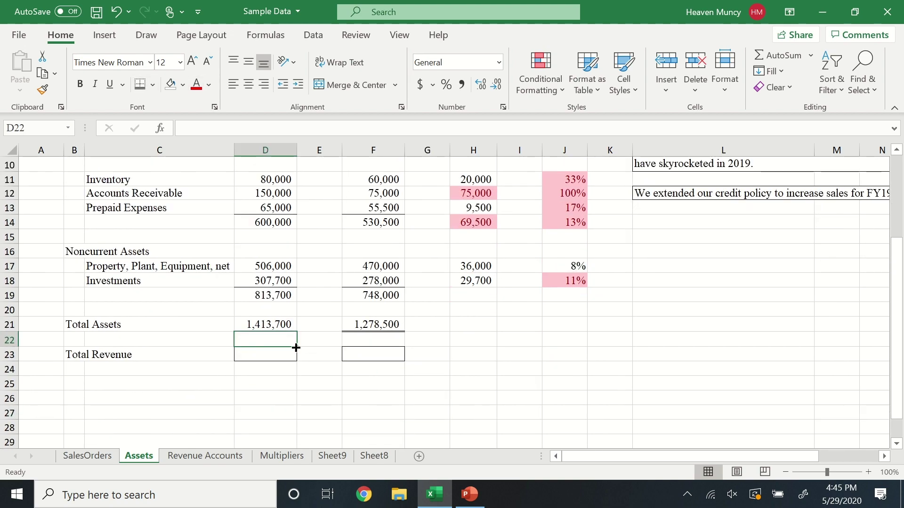
left_click(276, 323)
left_click(276, 290)
left_click(266, 220)
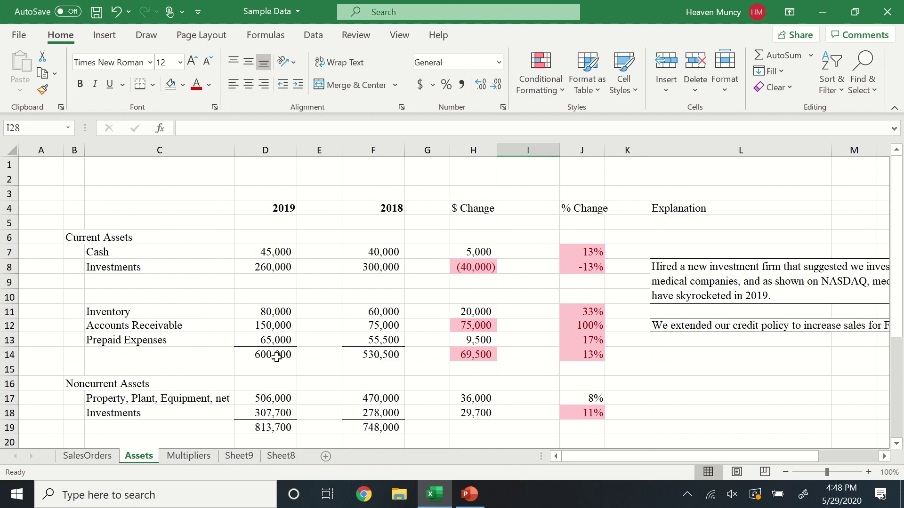
scroll(687, 453, "down", 1)
scroll(292, 259, "up", 1)
Inspect how the Assets sheet splits across printed pages in Page Layout view, and return to Normal view
left_click_drag(59, 158, 390, 178)
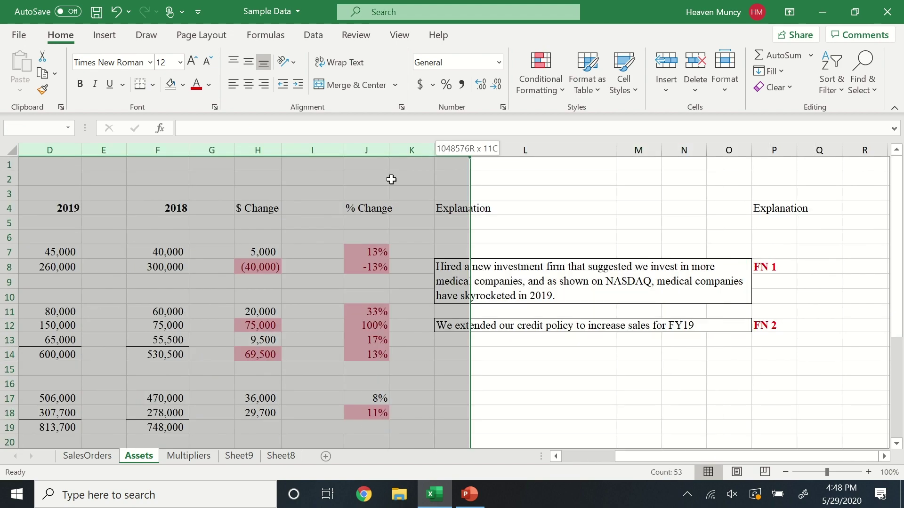
left_click(457, 448)
scroll(649, 456, "left", 3)
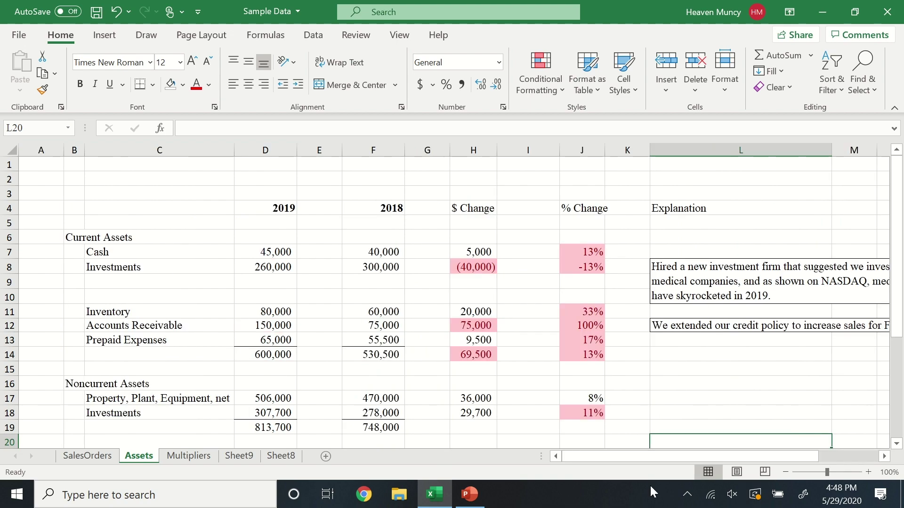
left_click(737, 472)
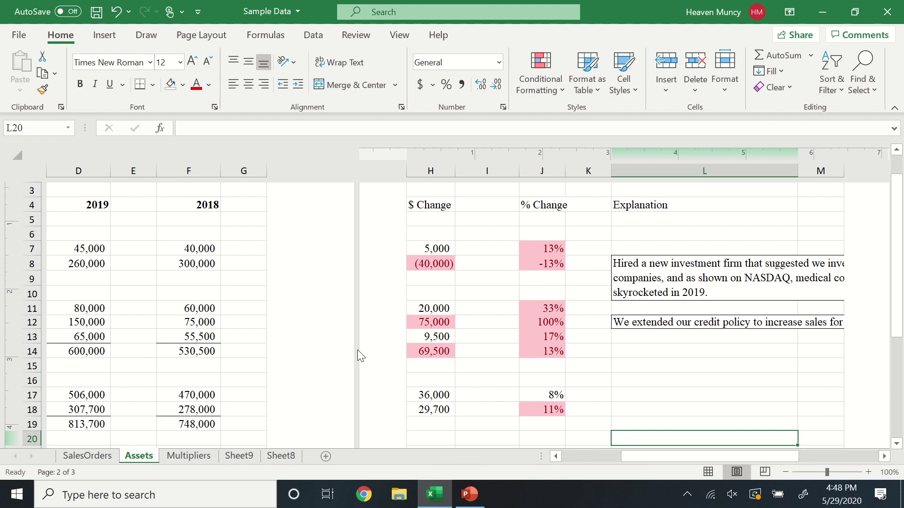
scroll(126, 240, "up", 2)
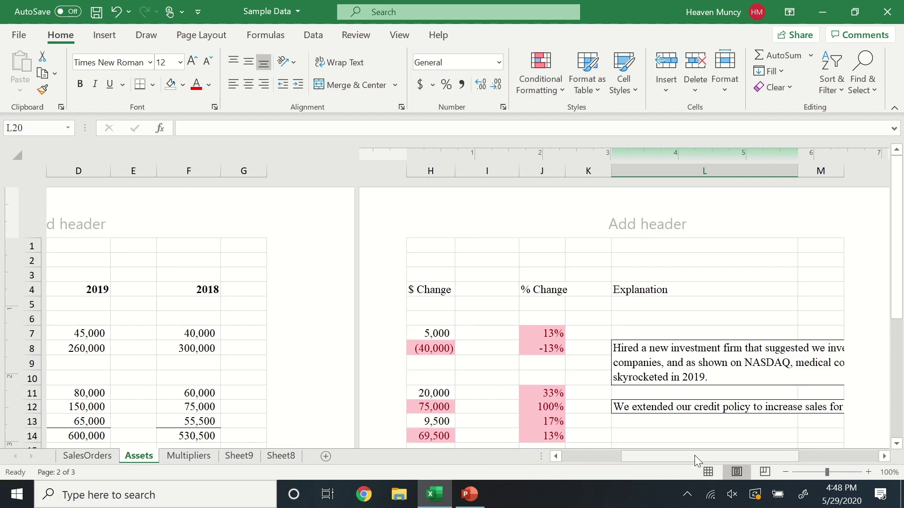
left_click_drag(694, 456, 480, 459)
scroll(414, 329, "down", 10)
scroll(562, 401, "up", 10)
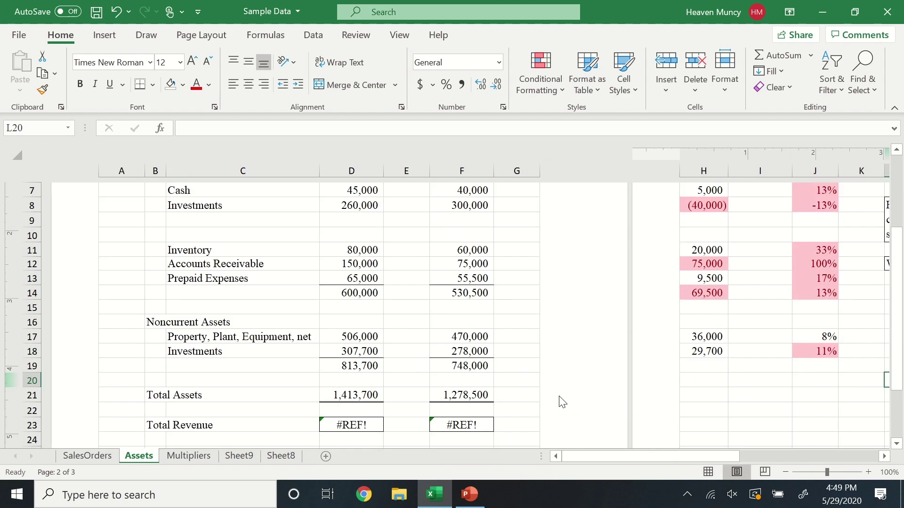
scroll(561, 402, "up", 2)
left_click_drag(701, 461, 797, 495)
scroll(722, 404, "down", 6)
scroll(753, 459, "up", 6)
left_click(708, 472)
Hide the blank columns A, E and G on the Assets sheet
left_click(41, 149)
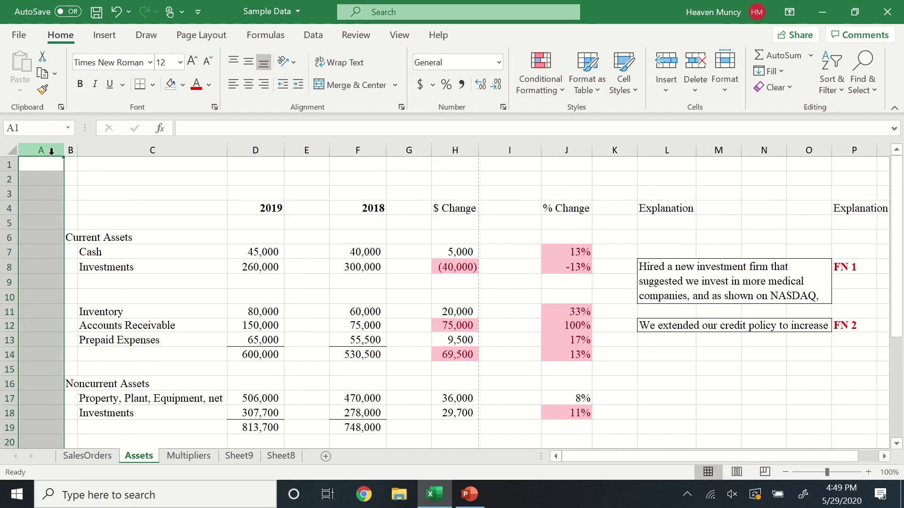
right_click(52, 150)
left_click(134, 358)
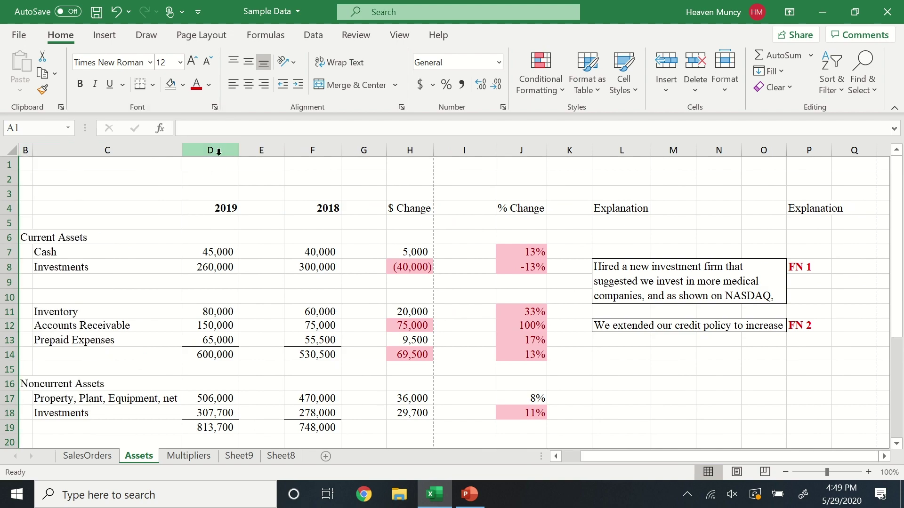
right_click(280, 147)
left_click(306, 375)
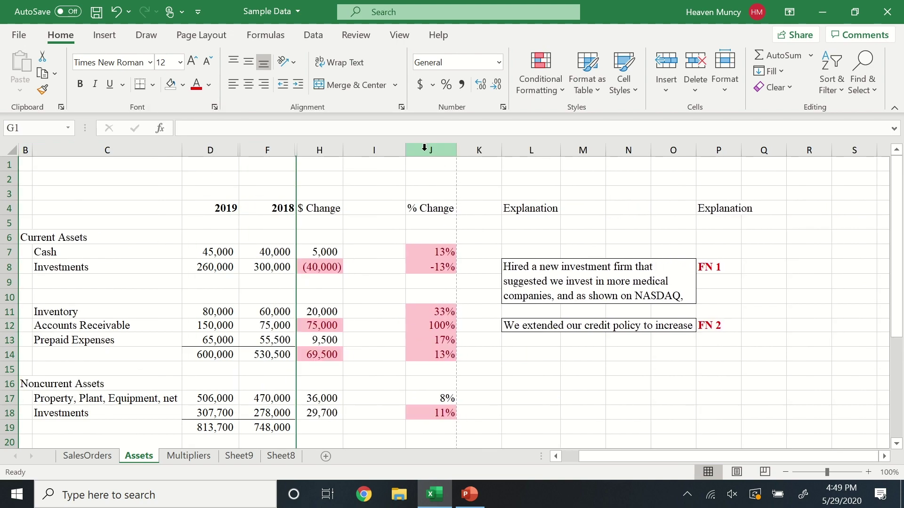
Narrow the blank spacer columns I and K on either side of % Change
left_click_drag(405, 150, 359, 155)
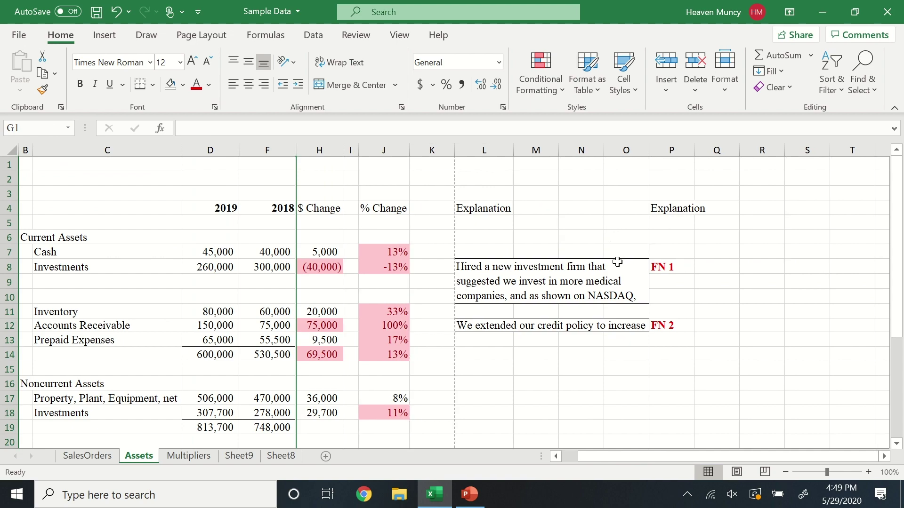
left_click(617, 263)
left_click_drag(439, 147, 420, 148)
Reduce the font size of the entire Assets sheet to 10
left_click(12, 151)
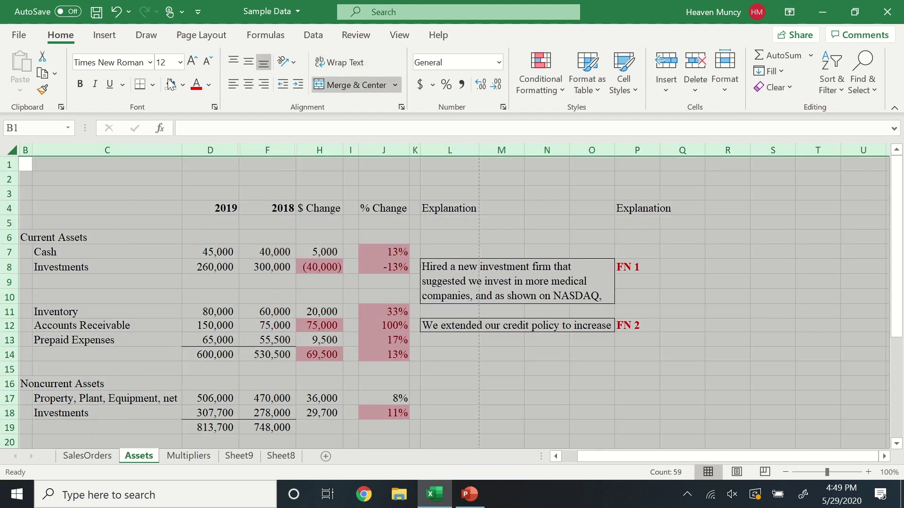
left_click(207, 62)
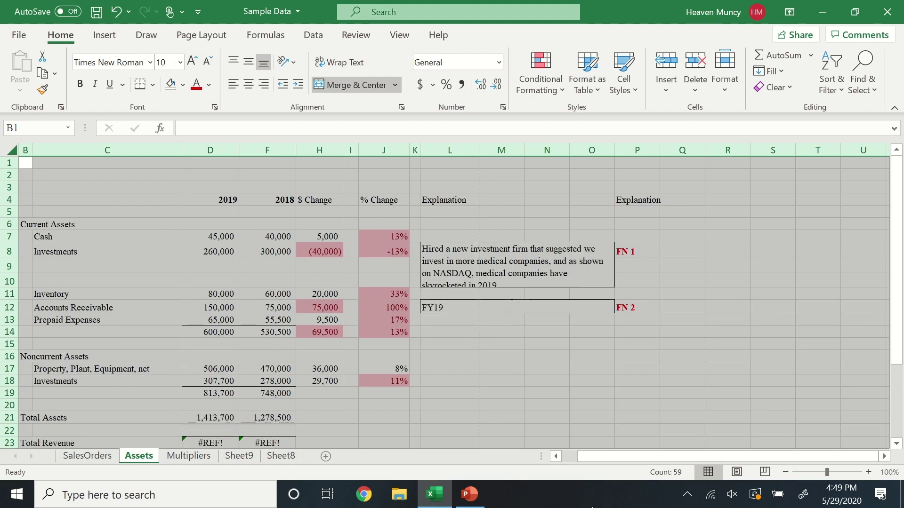
scroll(591, 360, "down", 2)
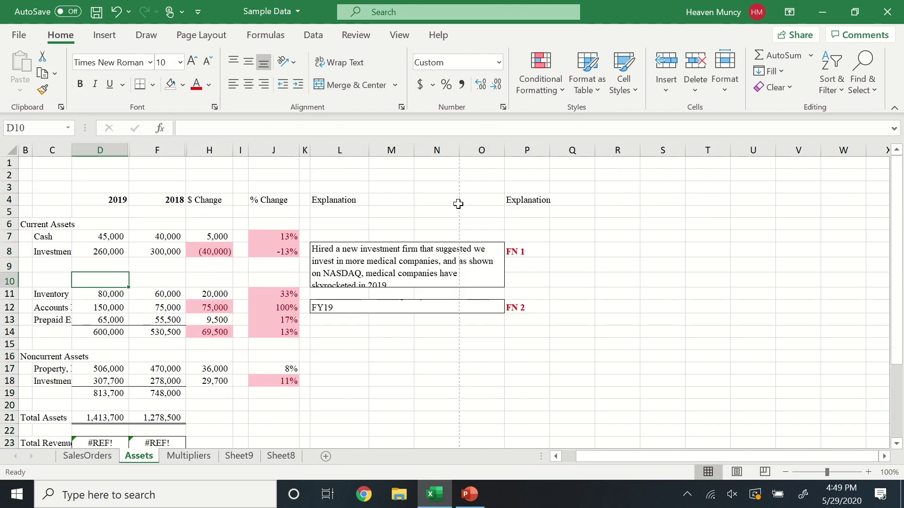
Insert two rows at row 10 to give the merged investment explanation in column L more height
left_click(440, 250)
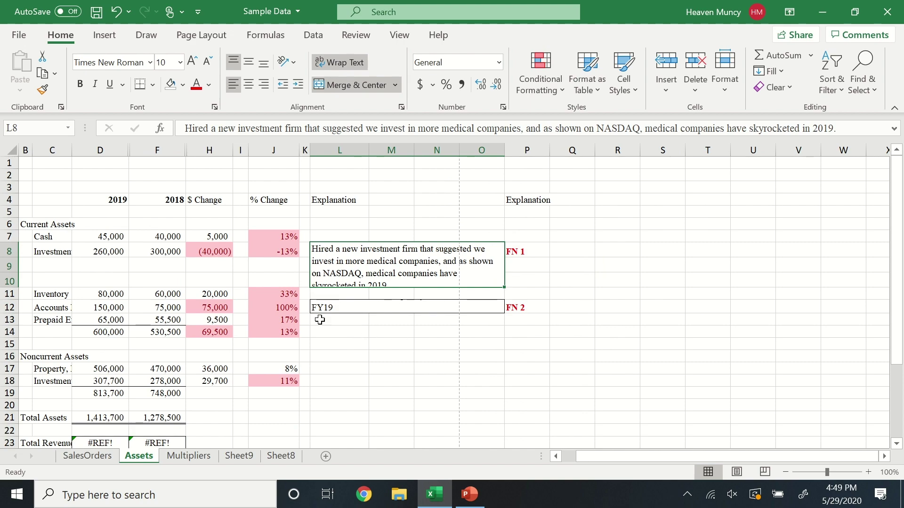
left_click(9, 282)
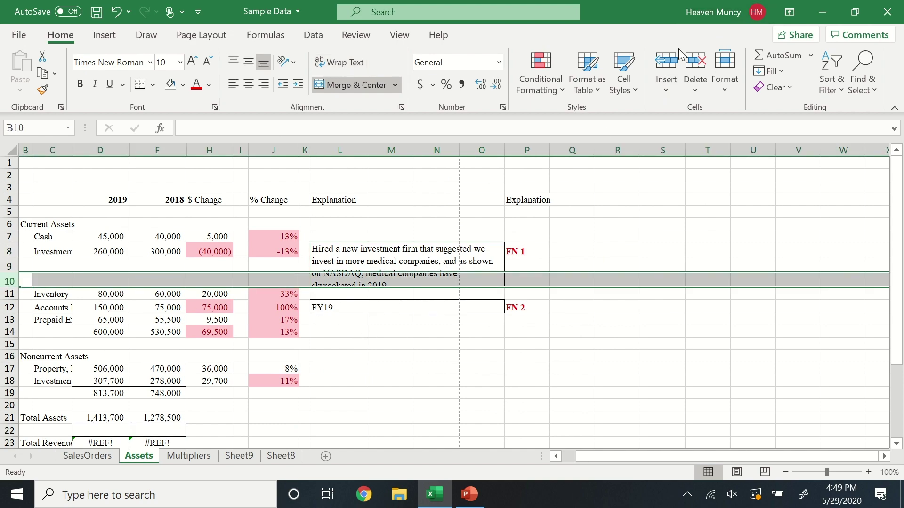
left_click(666, 68)
Unmerge the investment explanation, re-merge it across L8:N12 only, and left-align its text
left_click(321, 256)
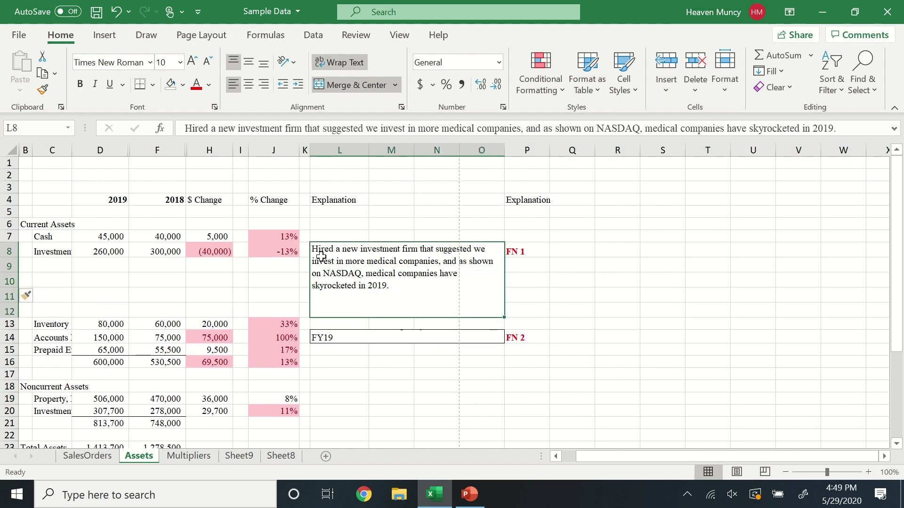
left_click(356, 84)
left_click_drag(329, 250, 426, 315)
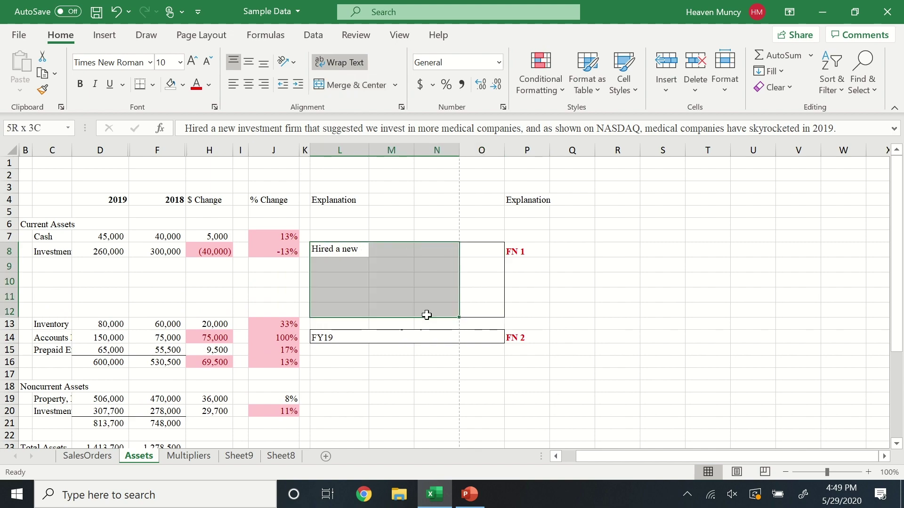
left_click(342, 88)
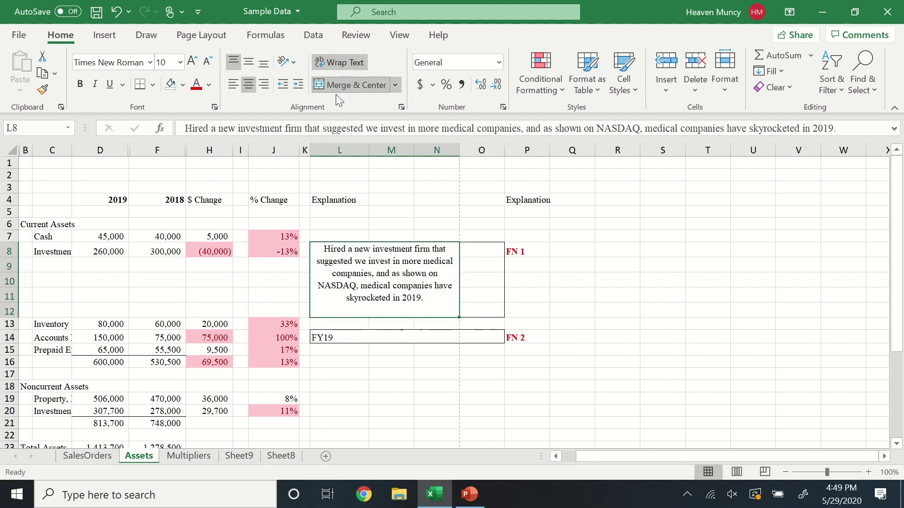
left_click(233, 85)
Remove the borders from the explanation block L8:O12
left_click(492, 262)
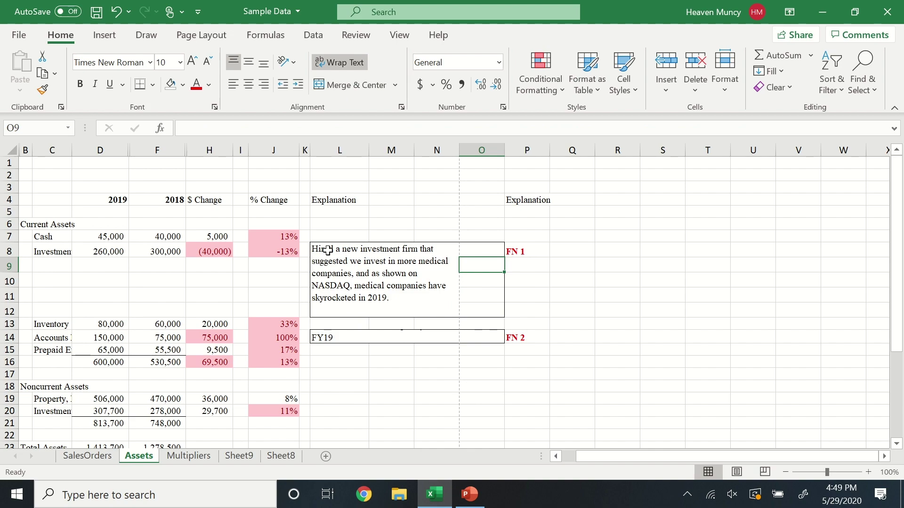
left_click_drag(328, 250, 476, 297)
left_click(152, 84)
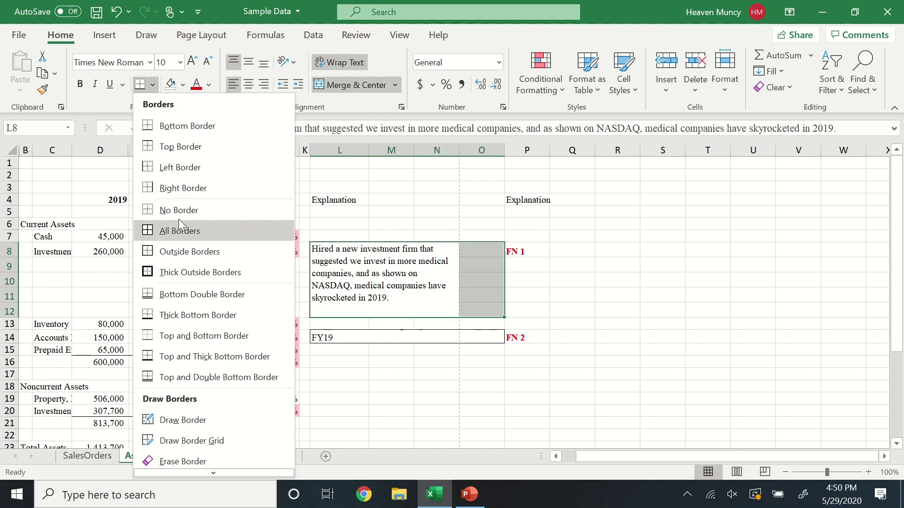
left_click(180, 223)
left_click(539, 365)
Outline the investment explanation in L8:N12 with a border, and refit the credit policy explanation into columns L to N over rows 14 and 15
left_click(337, 259)
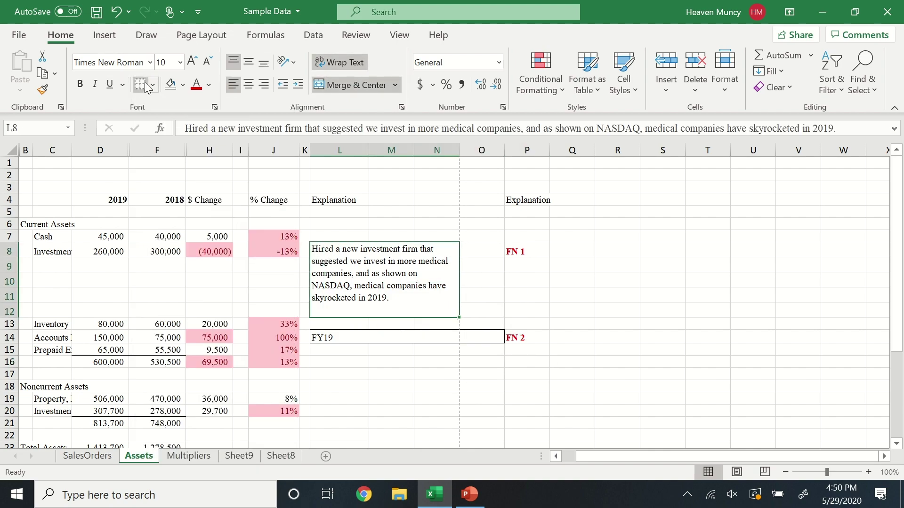
left_click(347, 337)
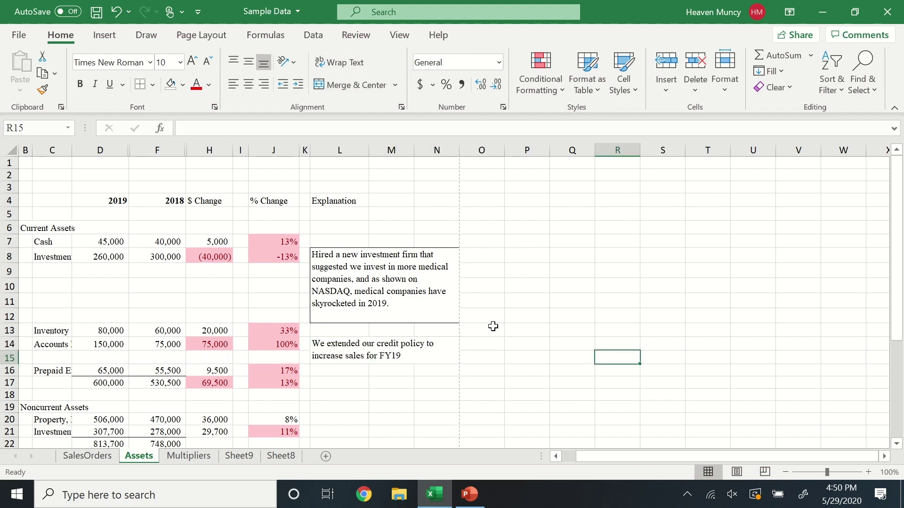
Examine the compacted Assets sheet and its print preview to check how it fits the printed page
scroll(492, 325, "down", 5)
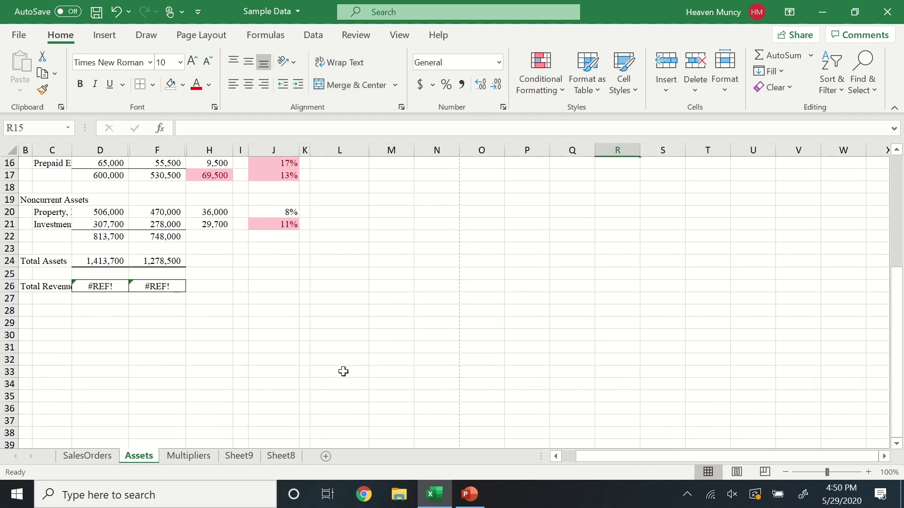
scroll(343, 371, "up", 5)
left_click(18, 34)
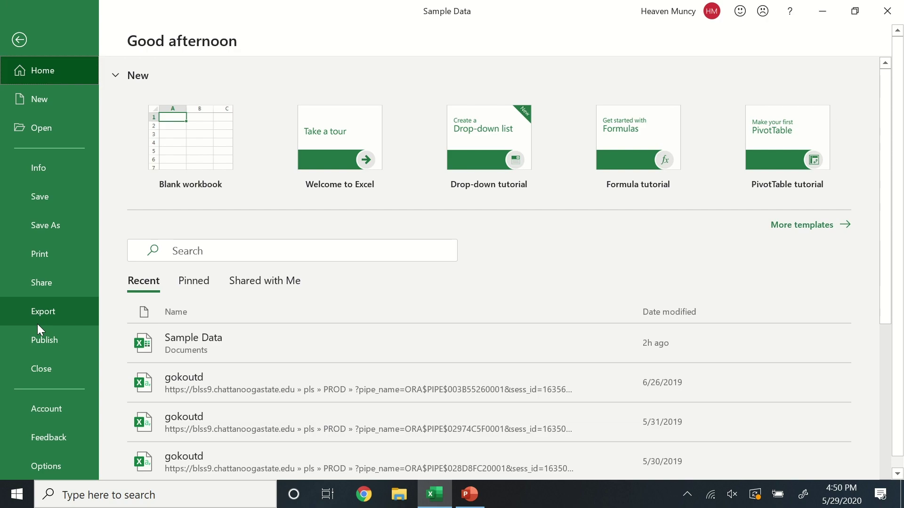
left_click(61, 258)
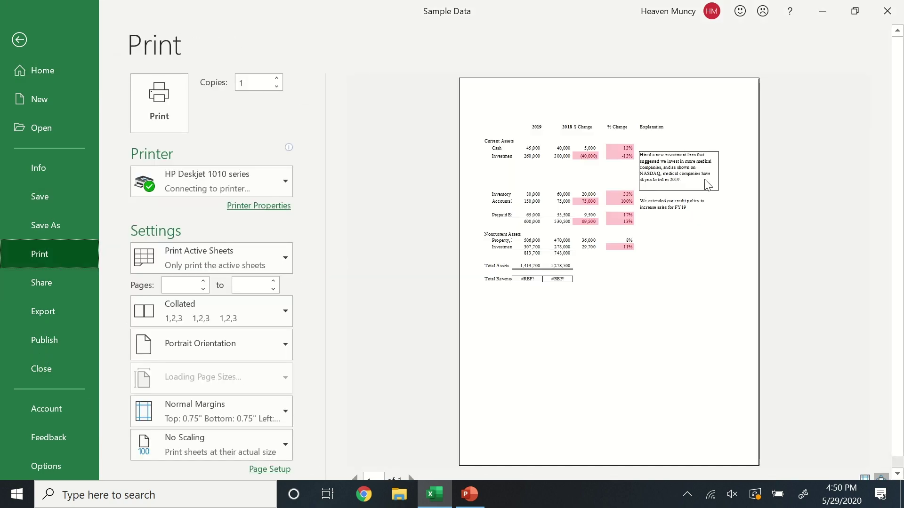
scroll(604, 342, "down", 1)
scroll(642, 329, "up", 1)
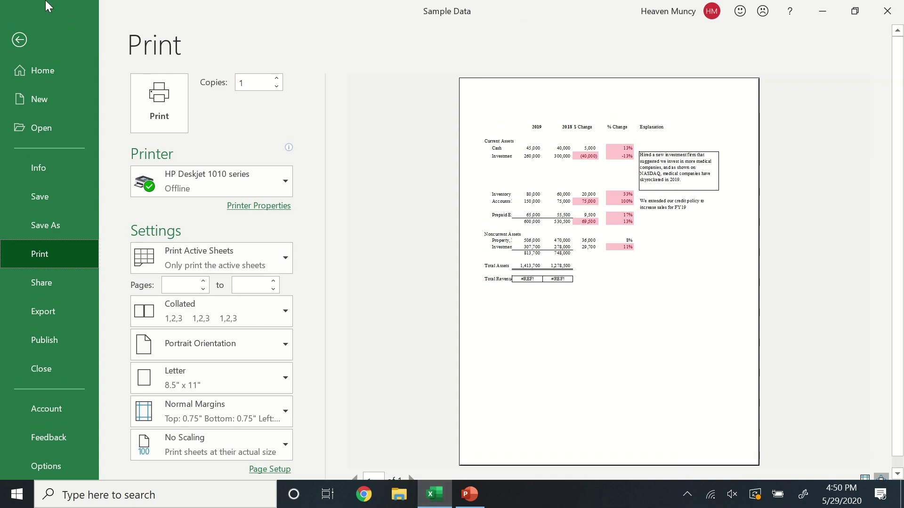
left_click(19, 42)
scroll(228, 441, "down", 4)
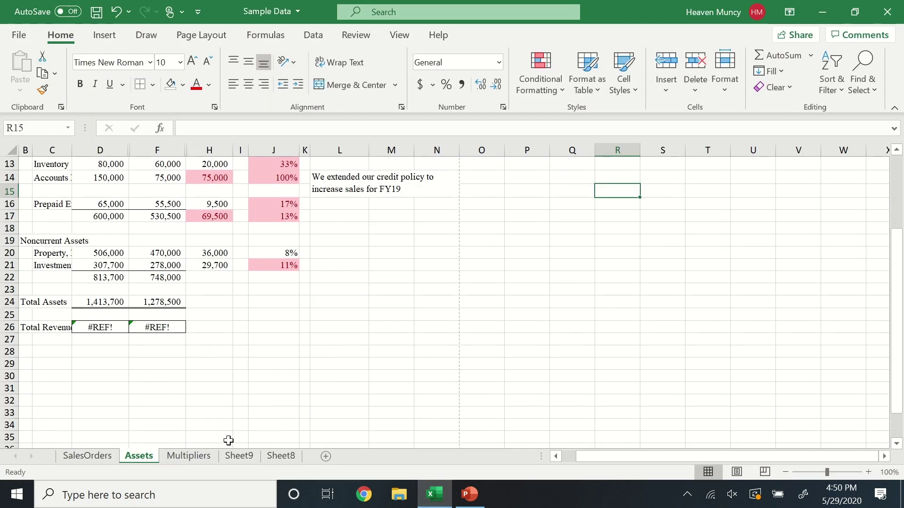
scroll(424, 378, "up", 3)
scroll(423, 377, "up", 1)
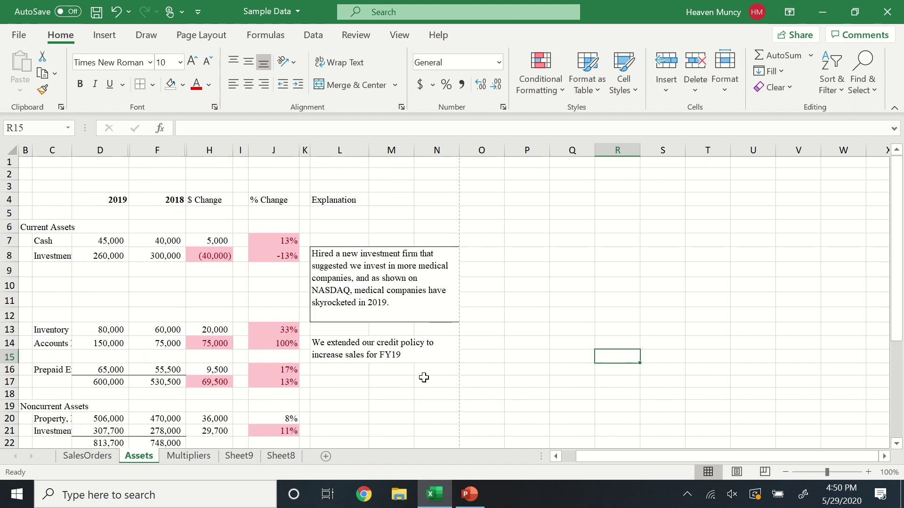
scroll(419, 417, "down", 1)
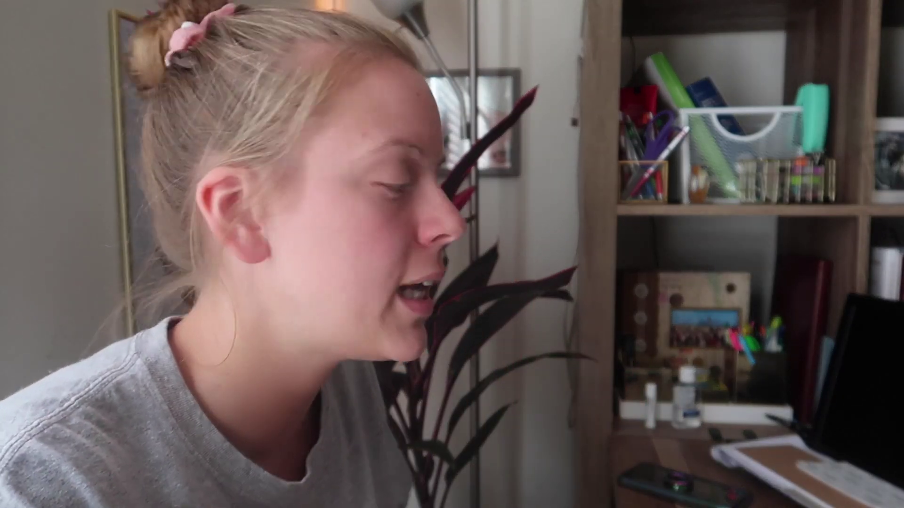
Enter the formula =F9+E14+G19+E22 in cell L10 of the SalesOrders sheet
left_click(560, 304)
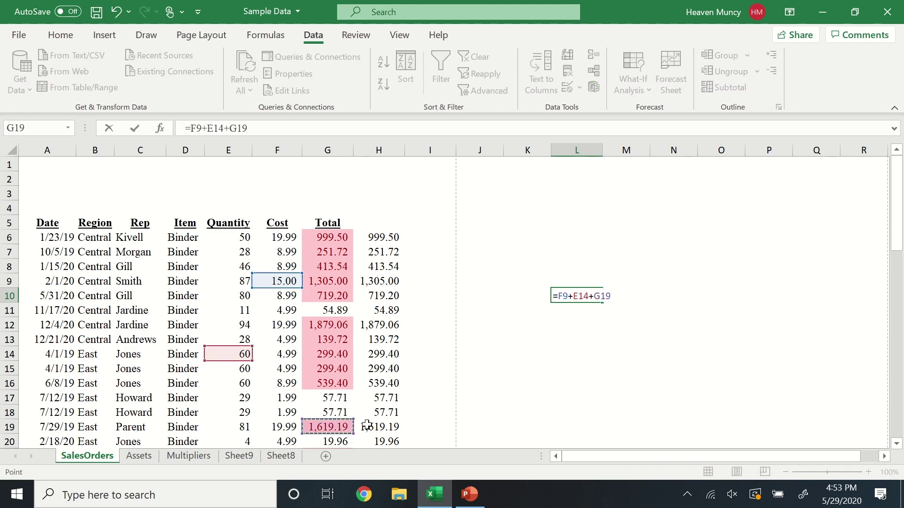
scroll(363, 405, "down", 3)
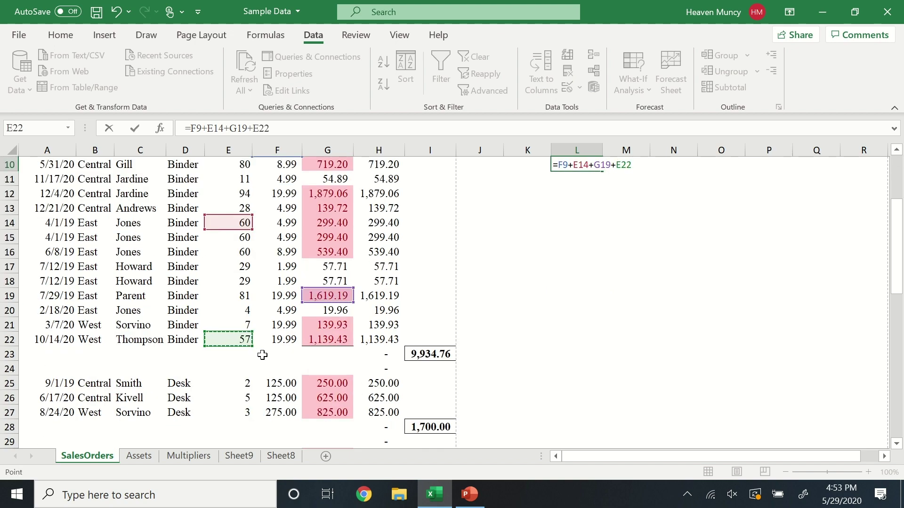
key("Return")
scroll(609, 249, "up", 2)
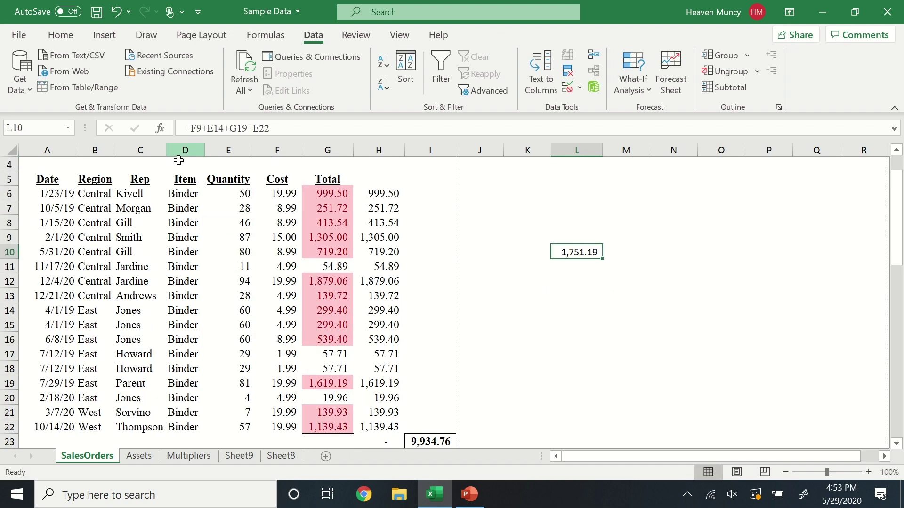
Add I35 to the formula in L10 so that it reads =F9+E14+G19+E22+I35
left_click(60, 36)
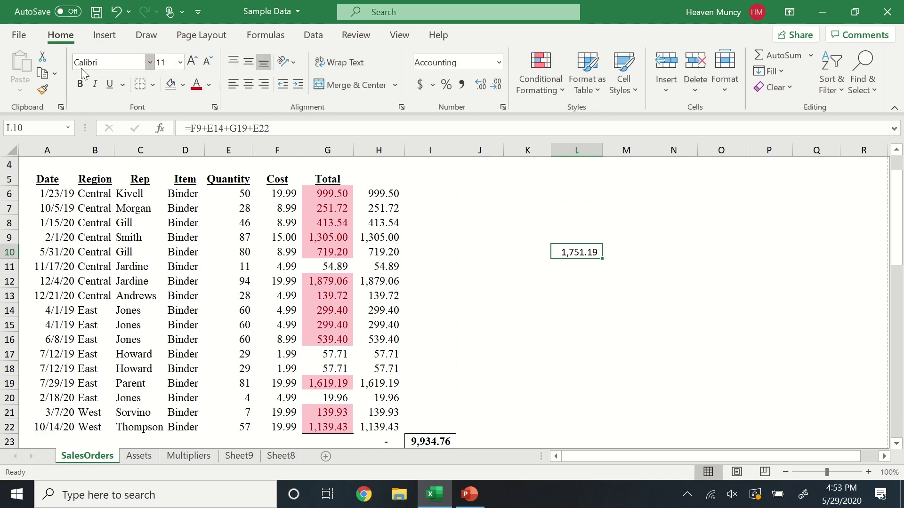
left_click(668, 282)
left_click(565, 275)
left_click(587, 253)
left_click(237, 128)
scroll(296, 296, "down", 1)
scroll(295, 296, "down", 8)
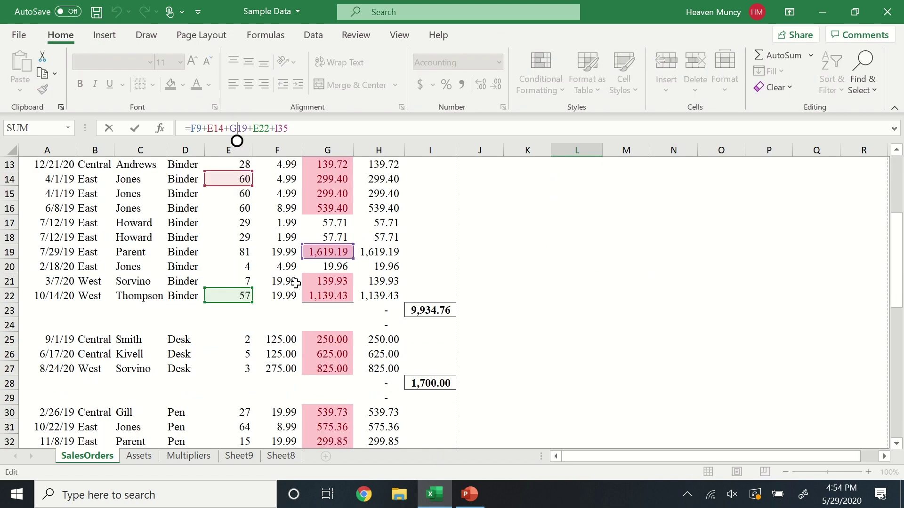
scroll(329, 272, "up", 10)
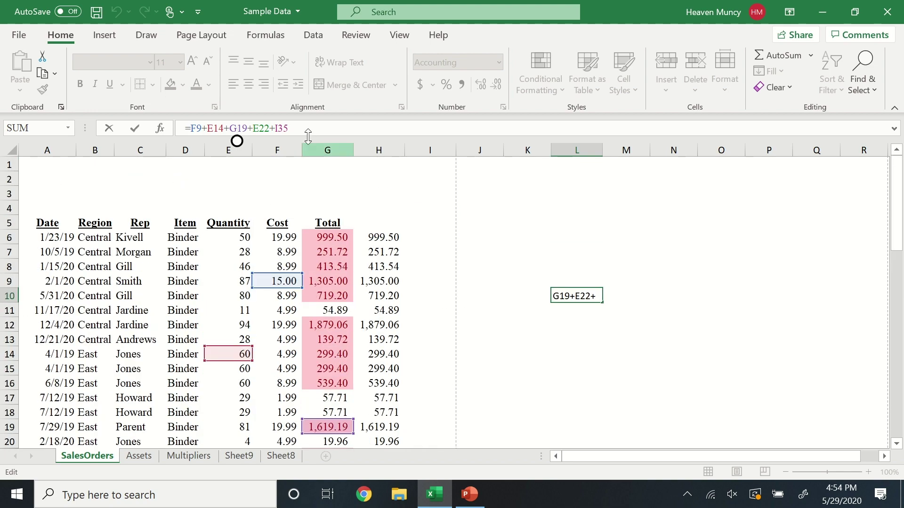
key("Return")
Trace the precedents of cell L10 and follow the arrows to each source cell down the SalesOrders sheet
left_click(585, 298)
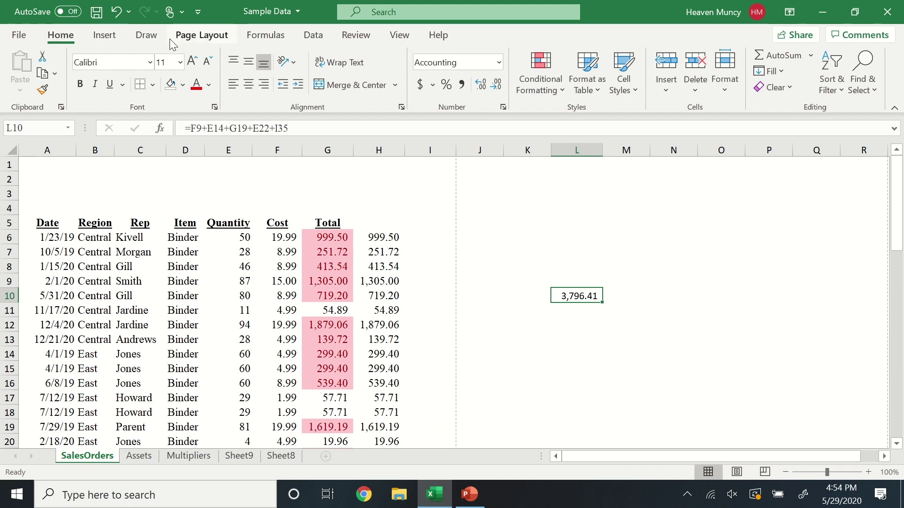
left_click(284, 37)
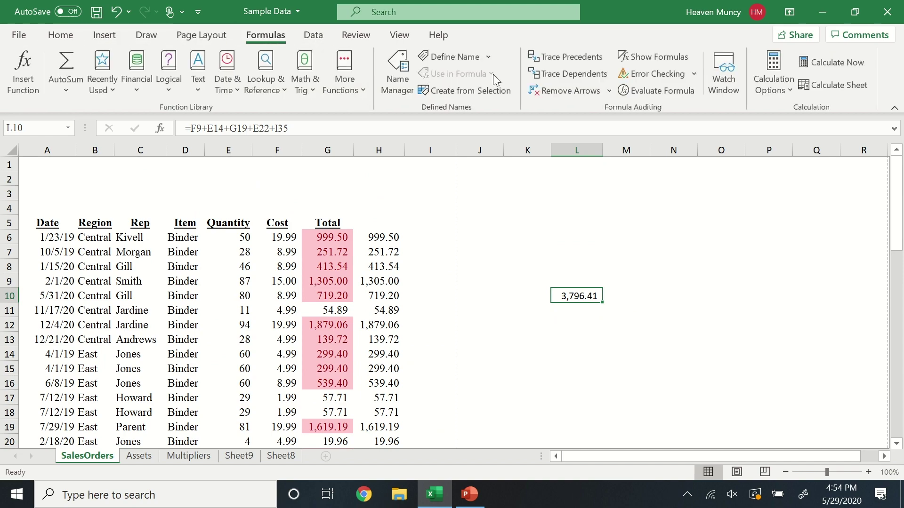
left_click(565, 61)
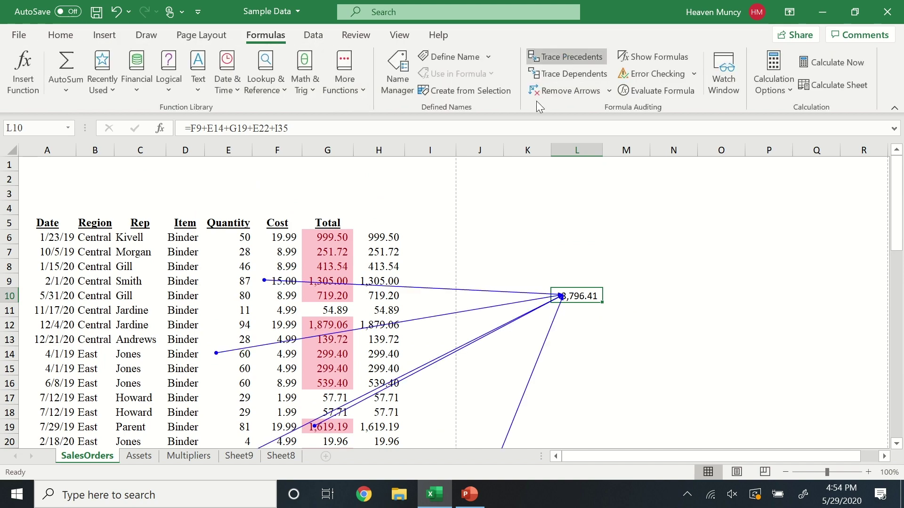
scroll(274, 282, "down", 9)
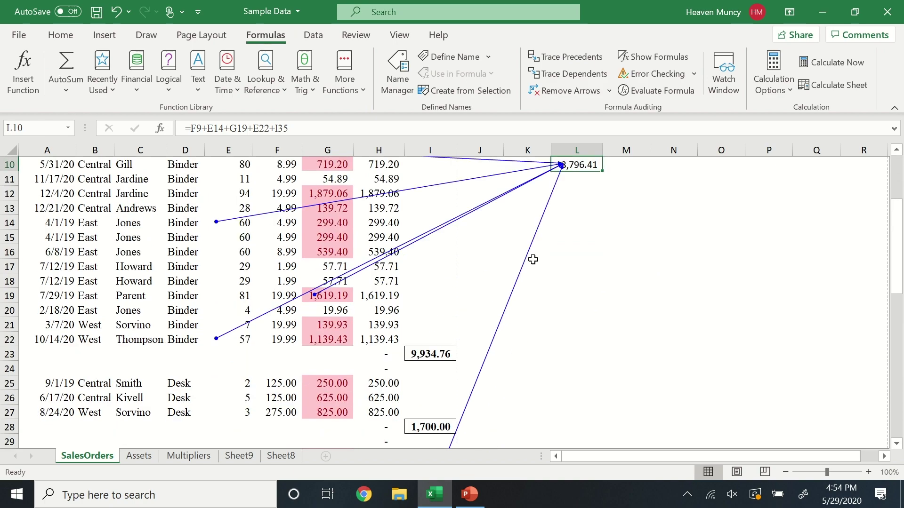
scroll(518, 301, "up", 9)
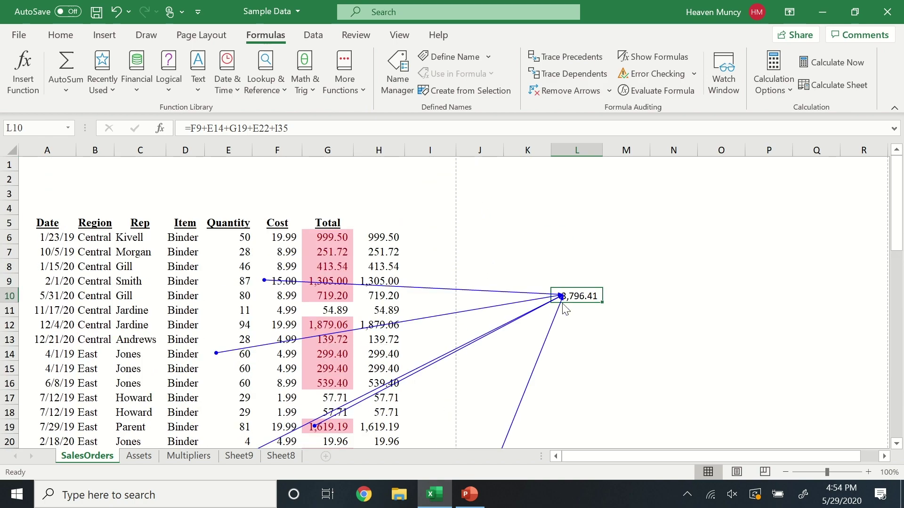
scroll(294, 356, "down", 2)
scroll(294, 356, "down", 6)
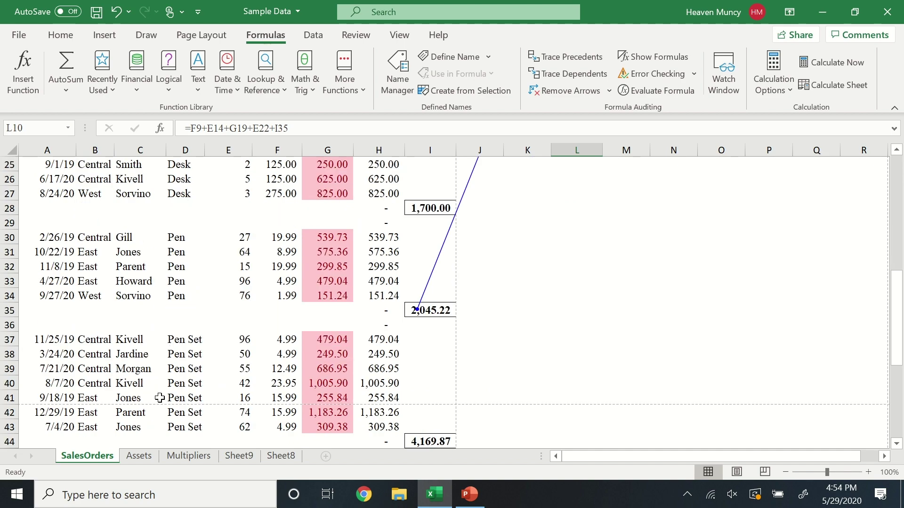
scroll(481, 253, "up", 8)
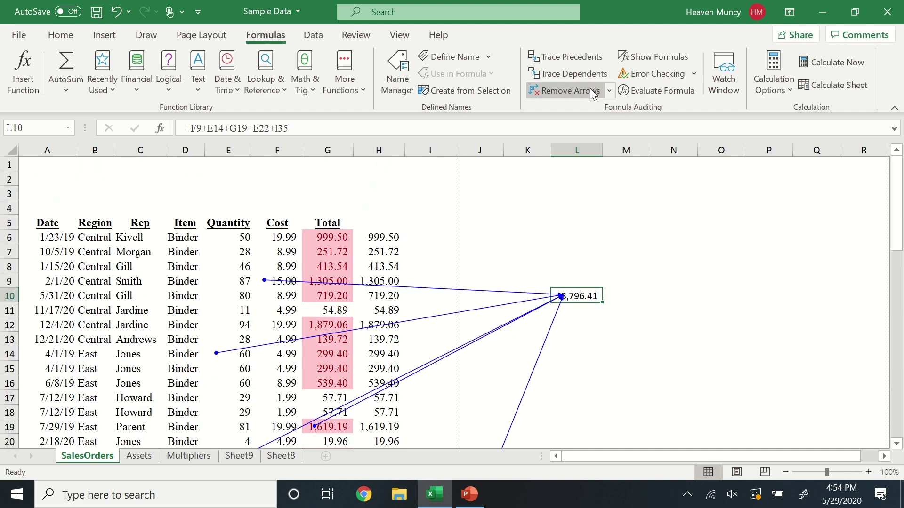